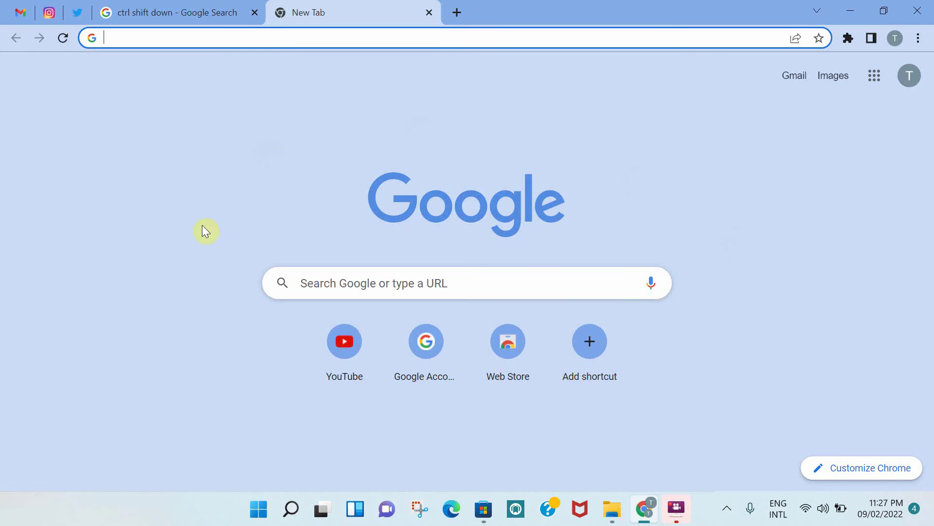
Step: Launch Google Sheets from the Google apps grid in Chrome
click(876, 84)
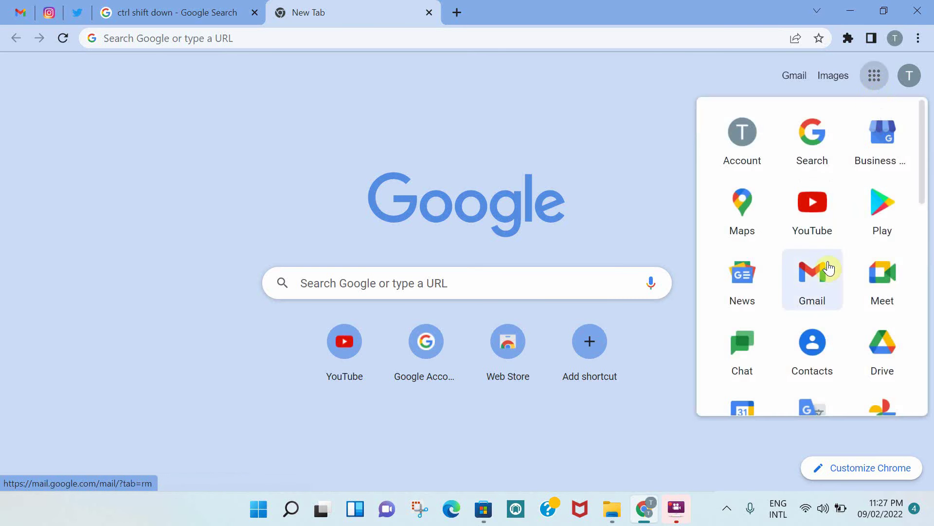
scroll(829, 267, down, 2)
scroll(830, 268, down, 4)
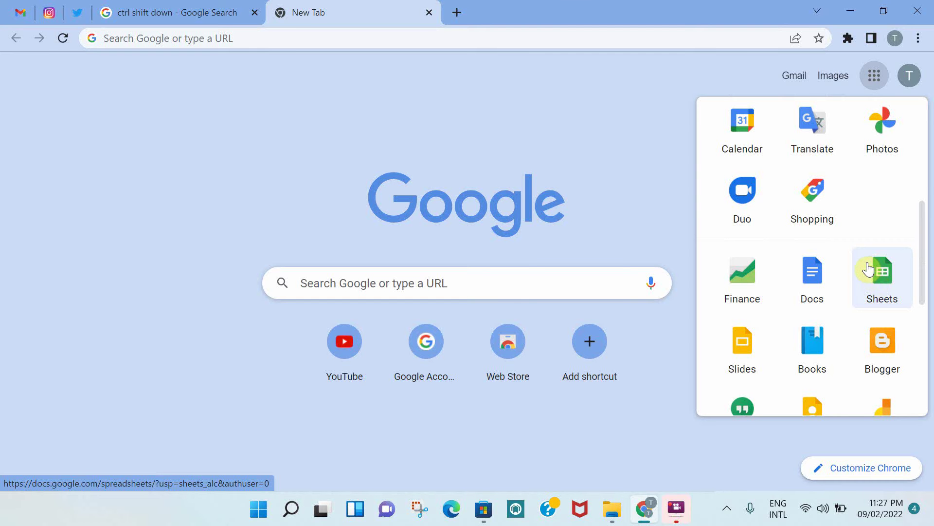
click(869, 269)
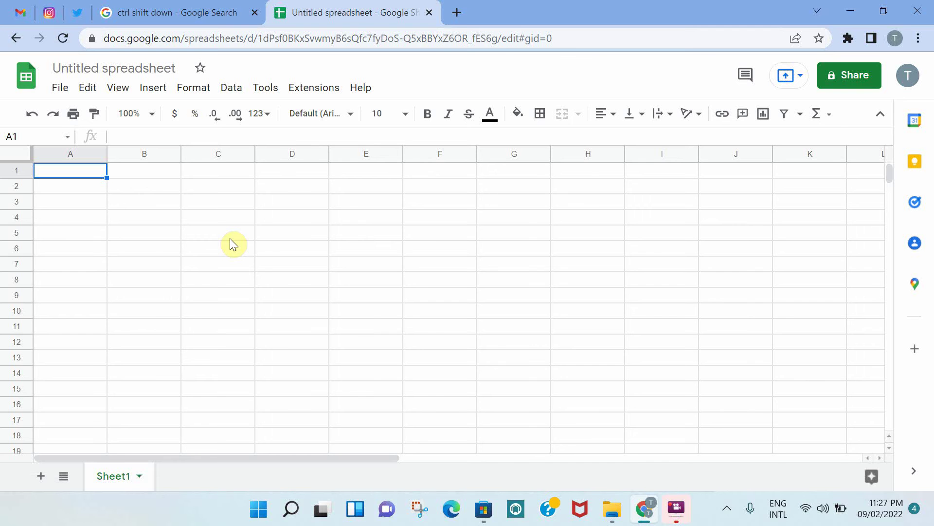
Step: Title the spreadsheet 'To Do List'
click(110, 68)
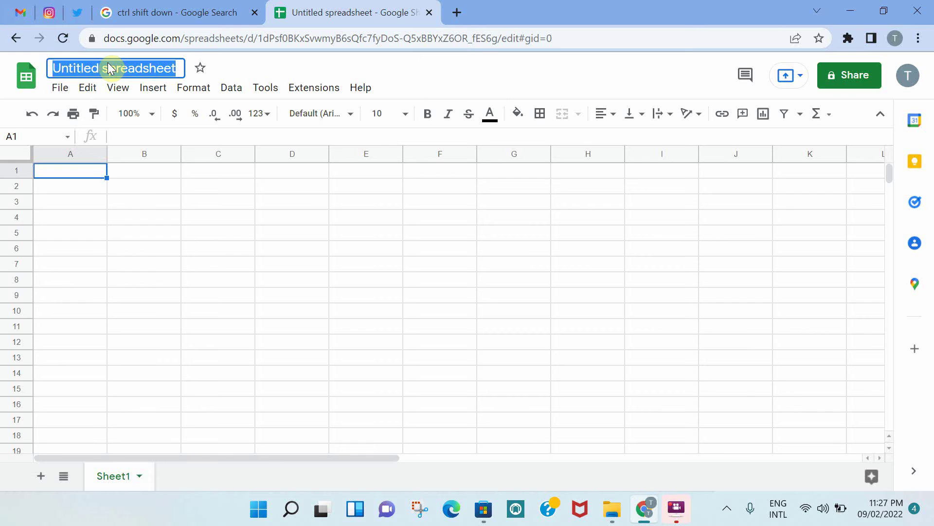
text(T)
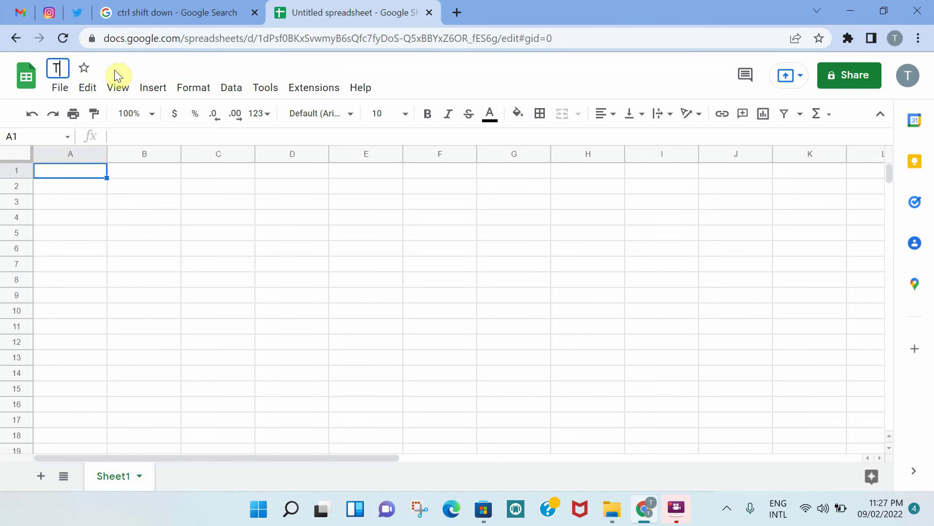
text(o Do List)
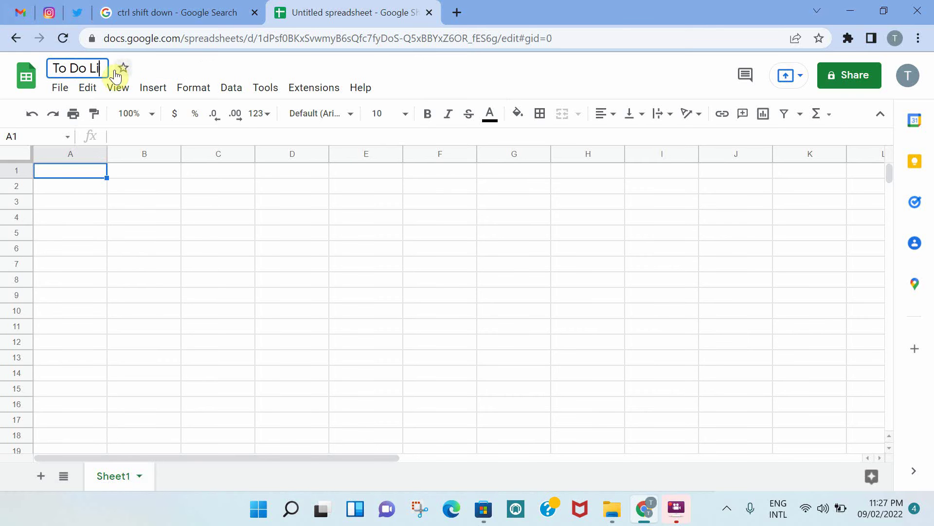
click(251, 69)
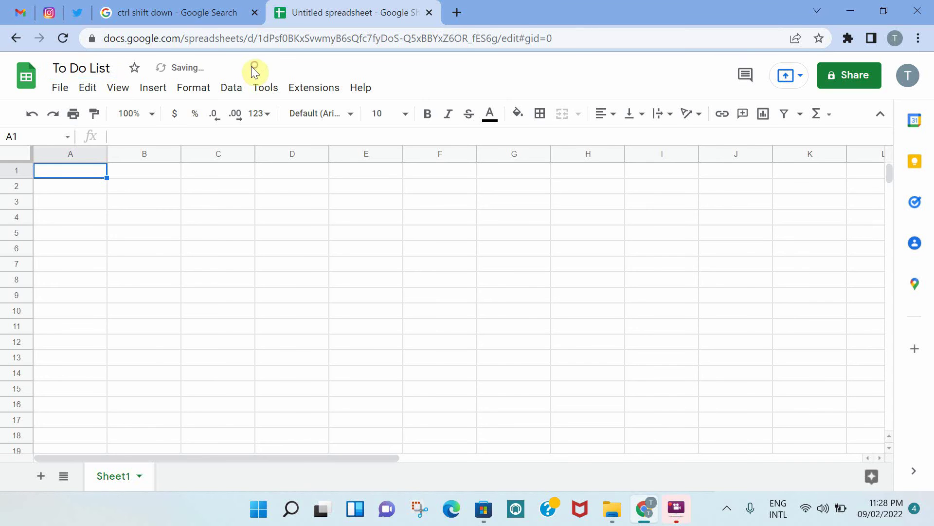
Step: Rename the Sheet1 tab to 'Feb 2022'
double_click(113, 475)
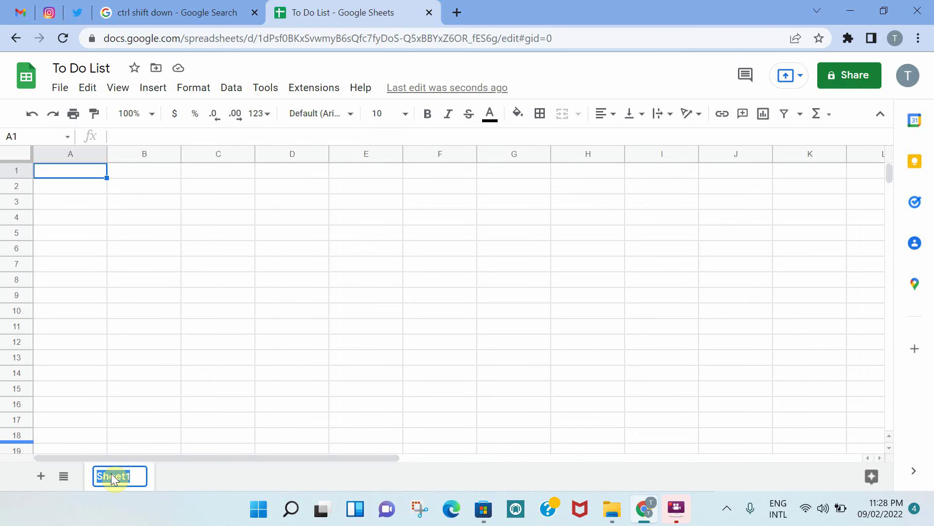
text(Feb 2022)
click(193, 480)
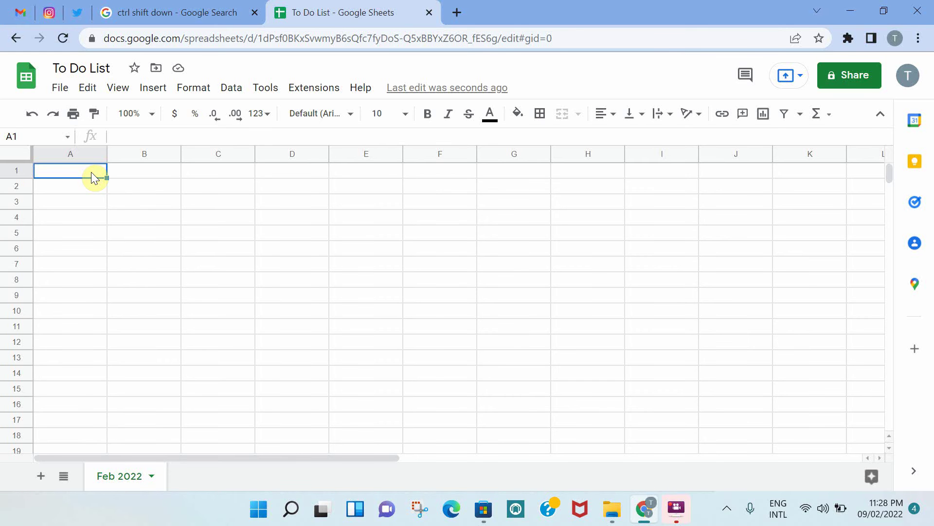
Step: Enter the headers Task No., Task Category and Task Description in A1:C1
text(Task)
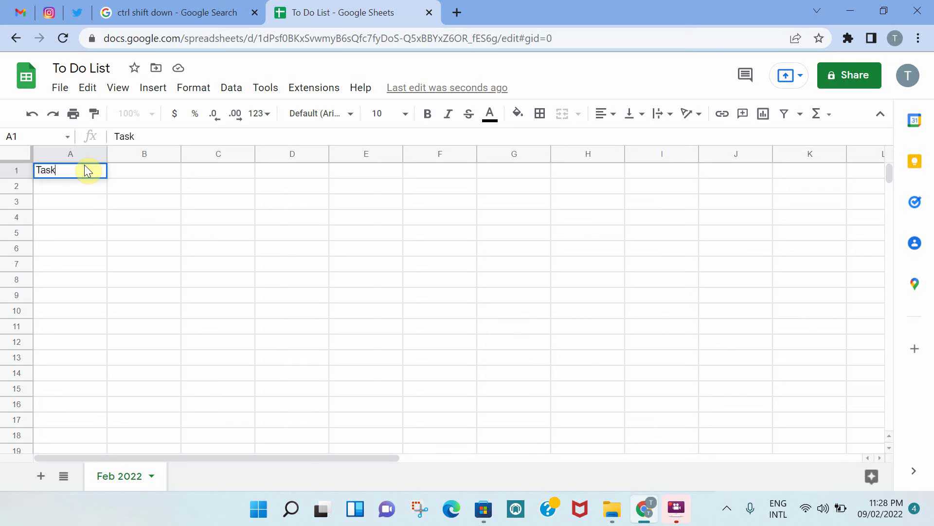
text( no.)
key(BackSpace)
key(BackSpace)
key(BackSpace)
text(No.)
click(150, 171)
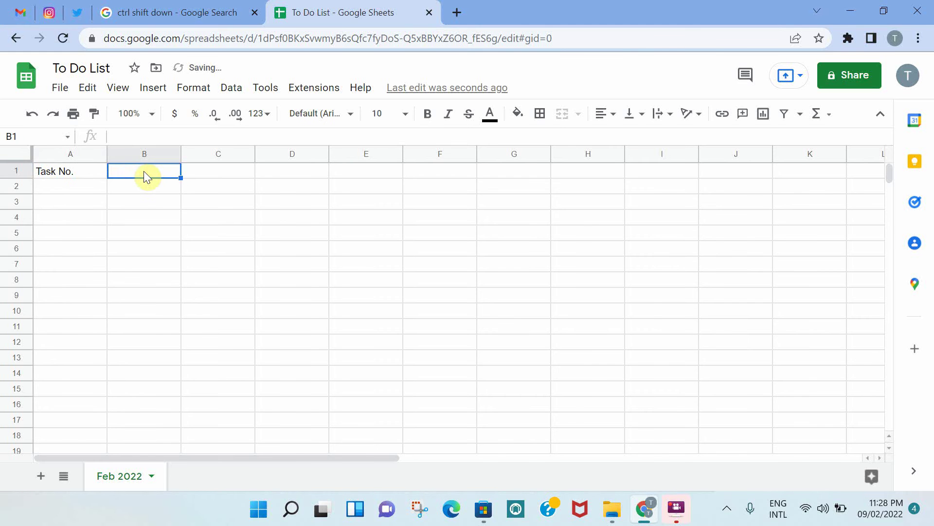
text(Task Category)
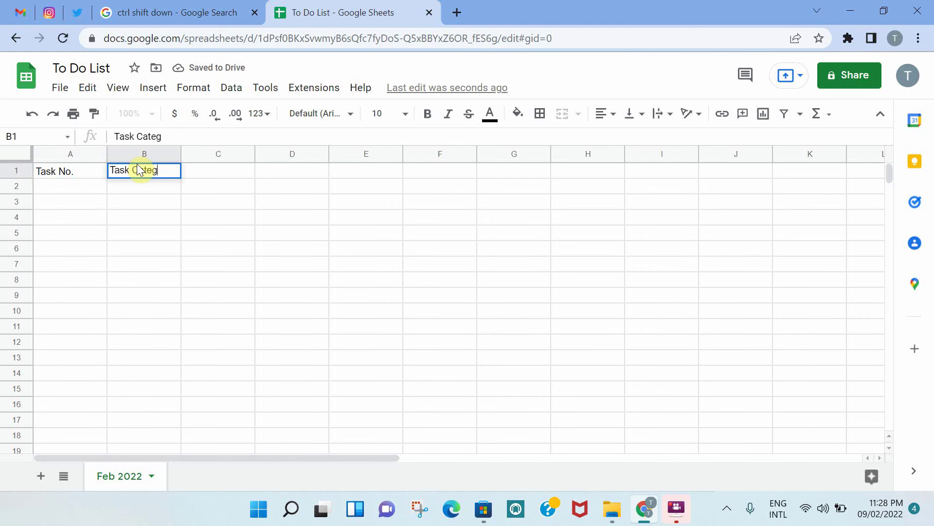
click(215, 172)
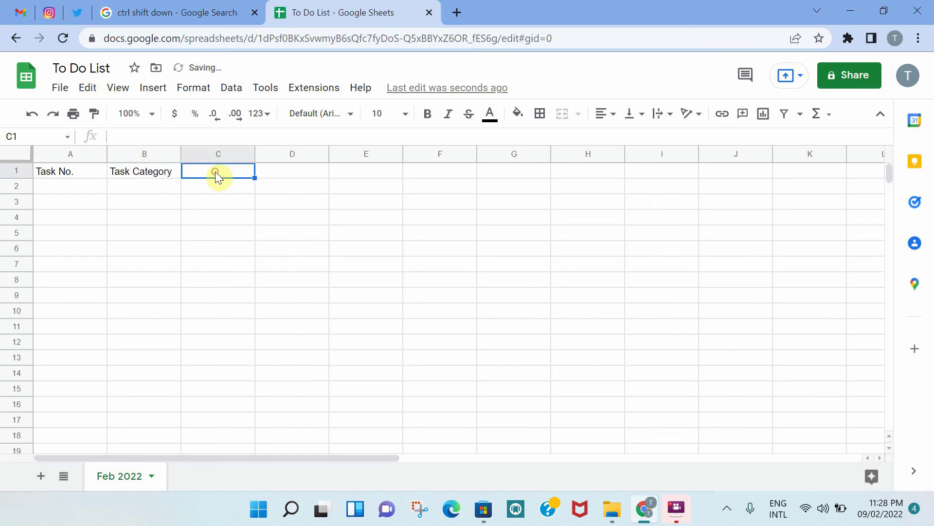
text(Task D)
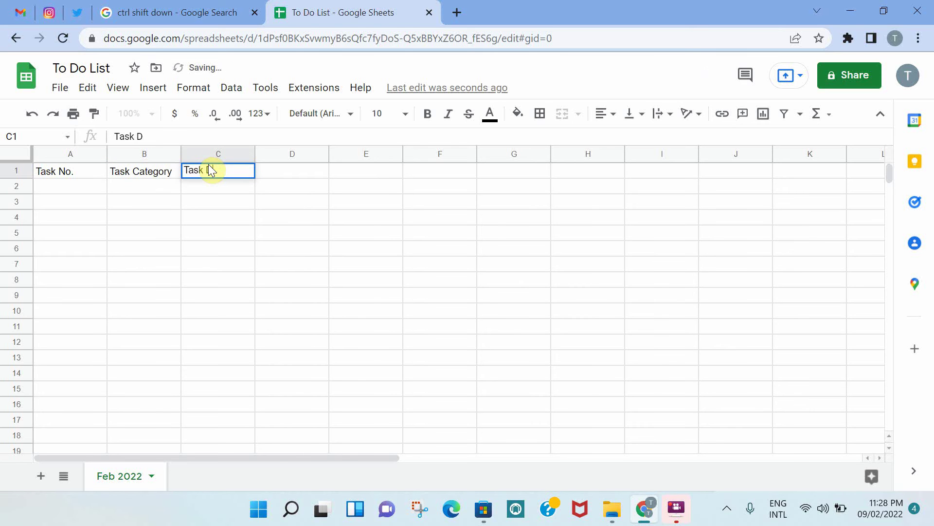
text(escription)
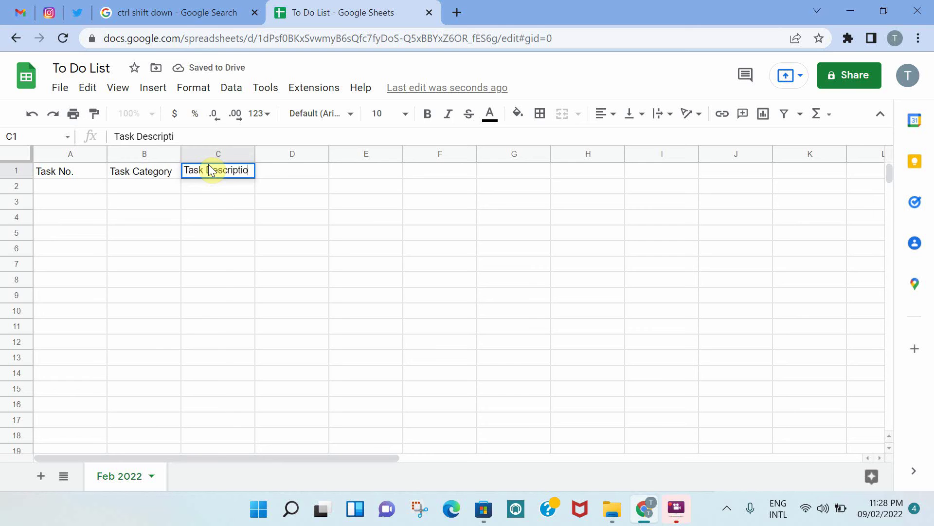
click(261, 205)
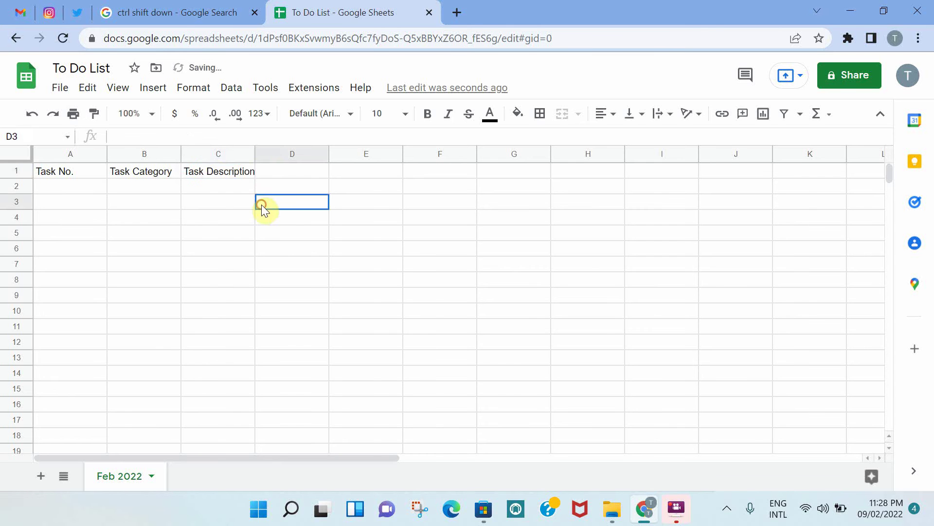
Step: Enter the headers Due Date, Status, Priority and Notes in D1:G1
click(279, 175)
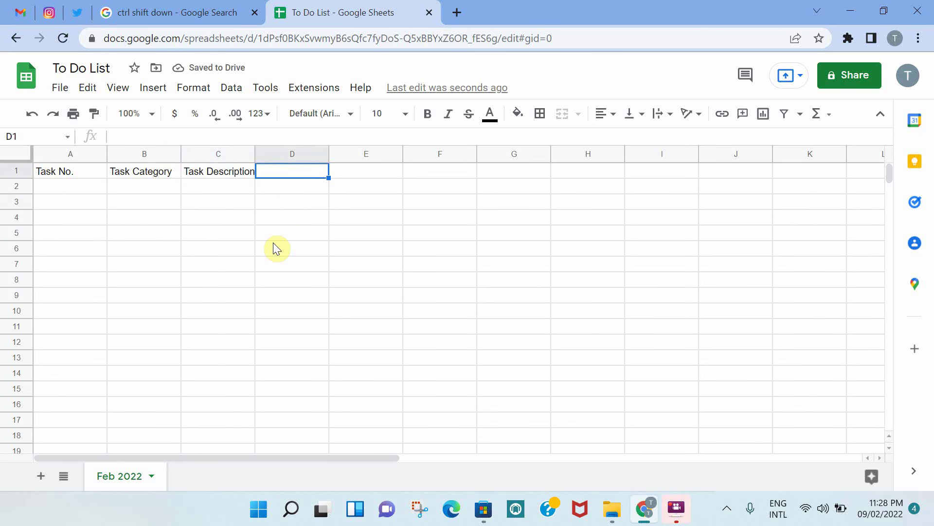
text(Due )
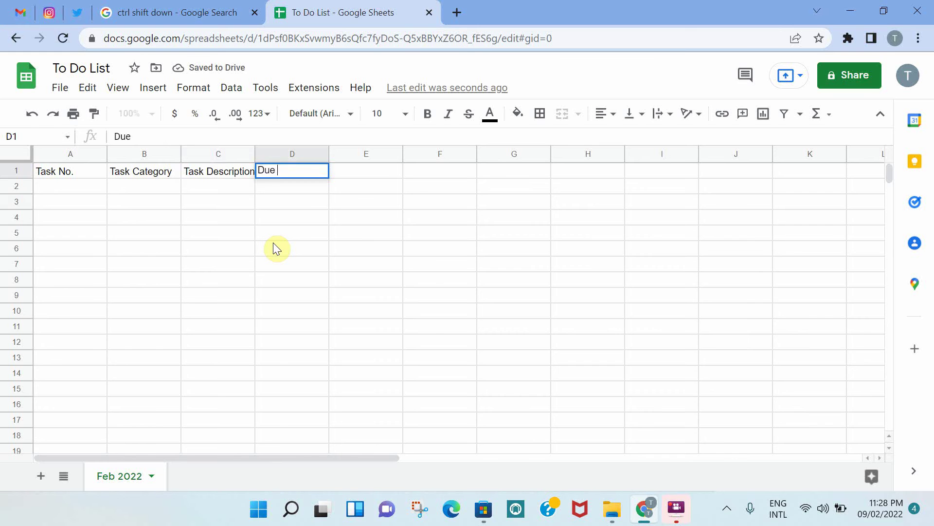
text(Date)
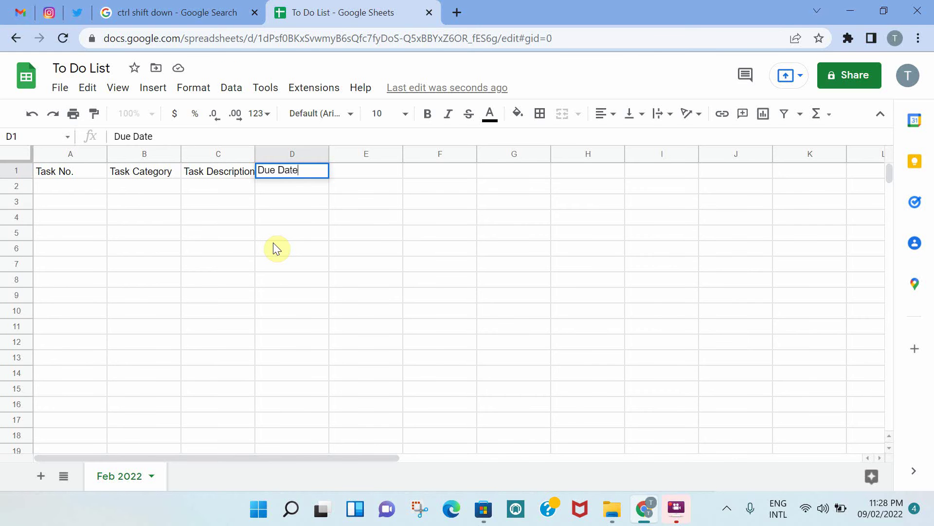
click(368, 173)
text(Staus)
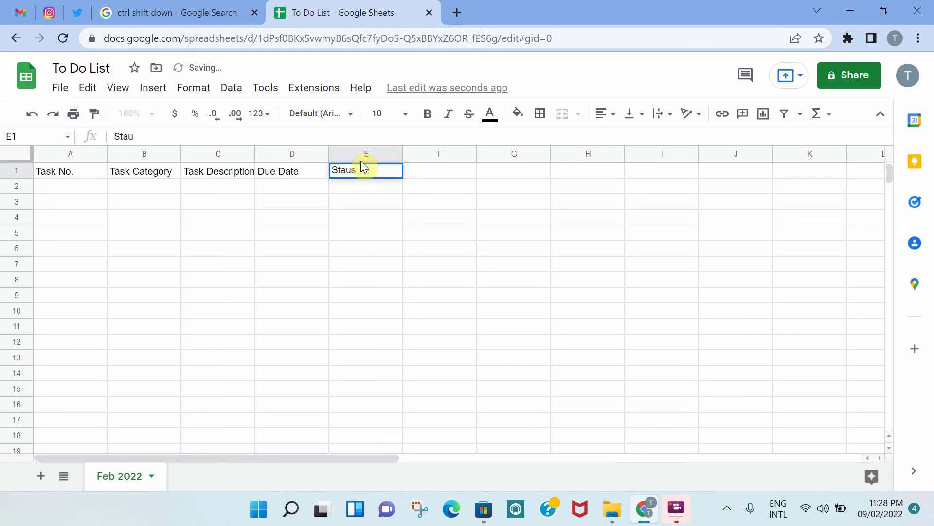
key(BackSpace)
key(BackSpace)
text(t)
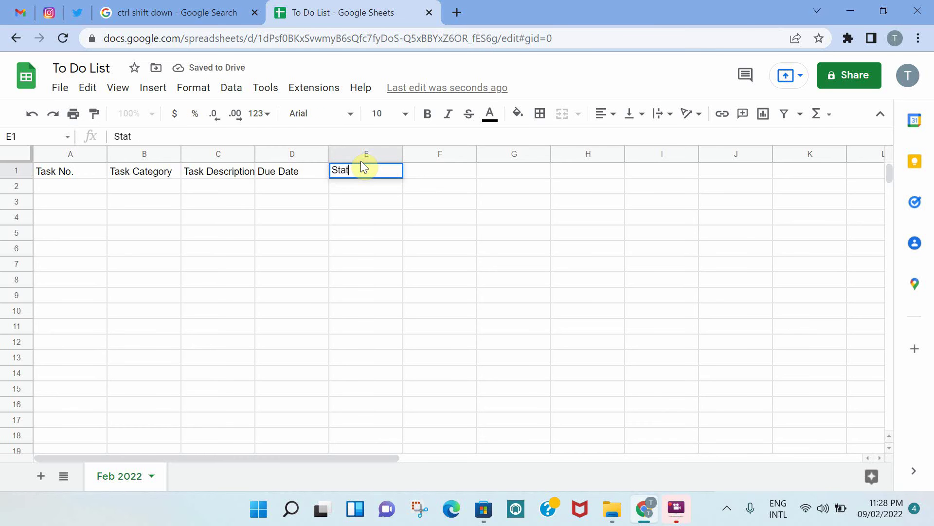
text(us)
click(457, 176)
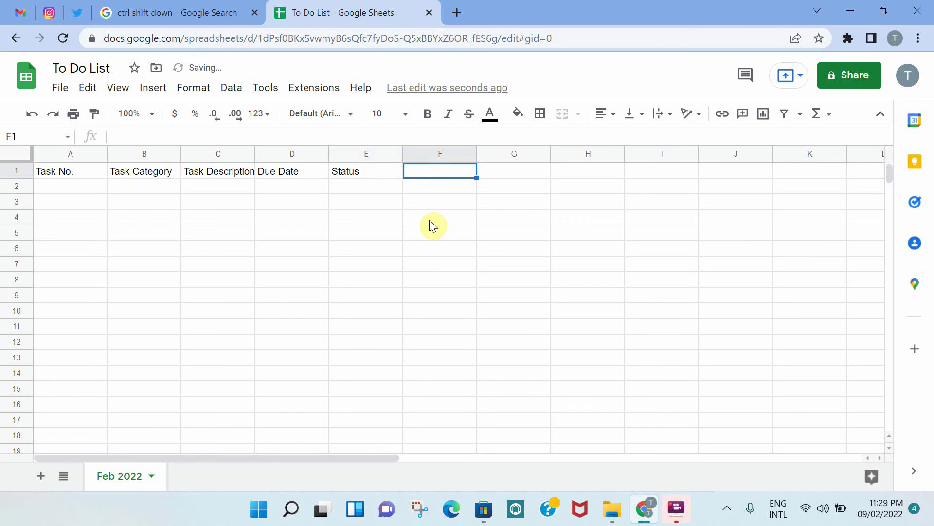
text(Priority)
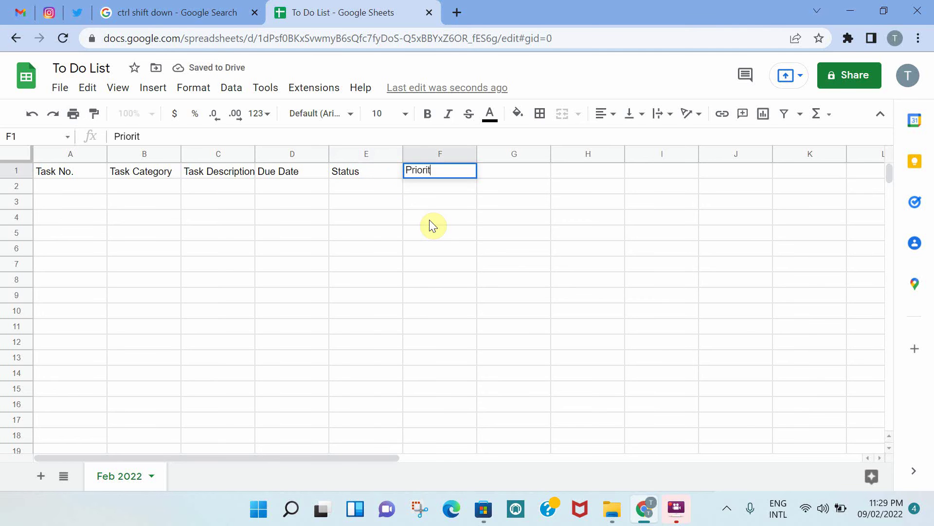
click(428, 219)
click(461, 174)
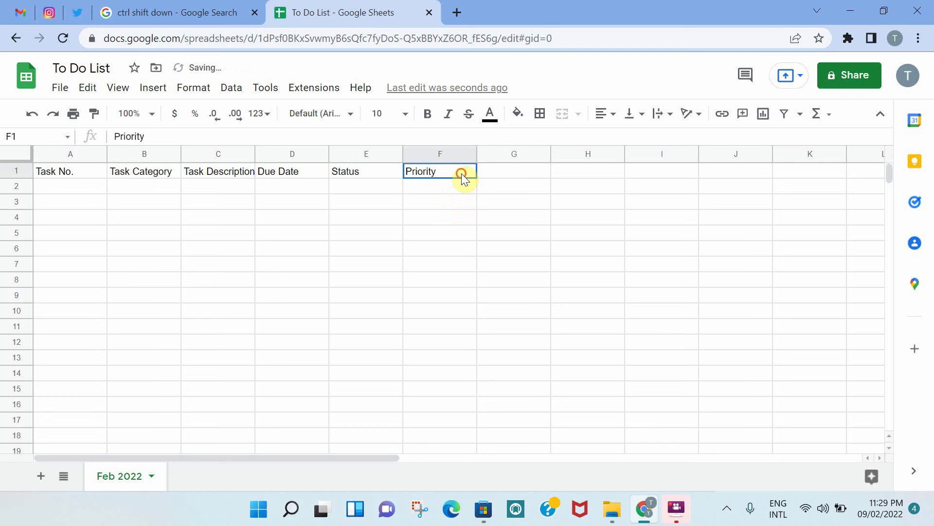
click(513, 176)
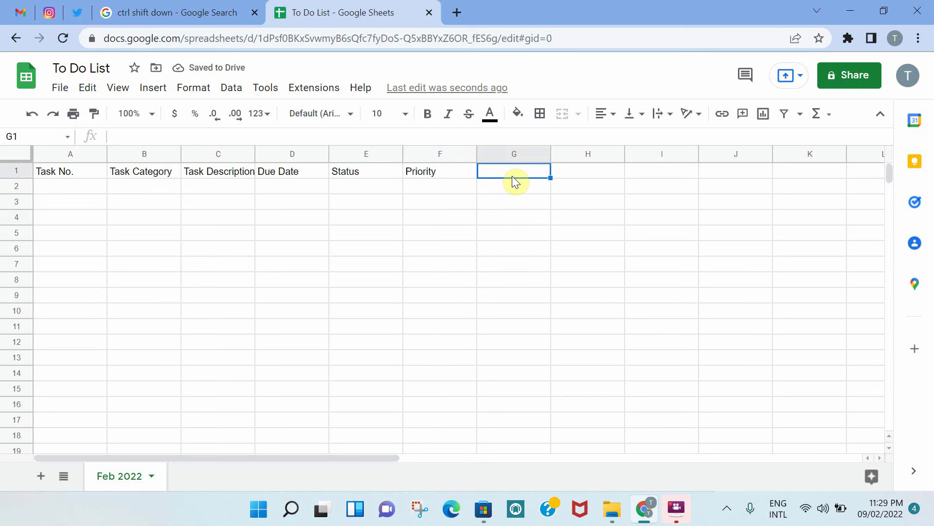
text(Notes)
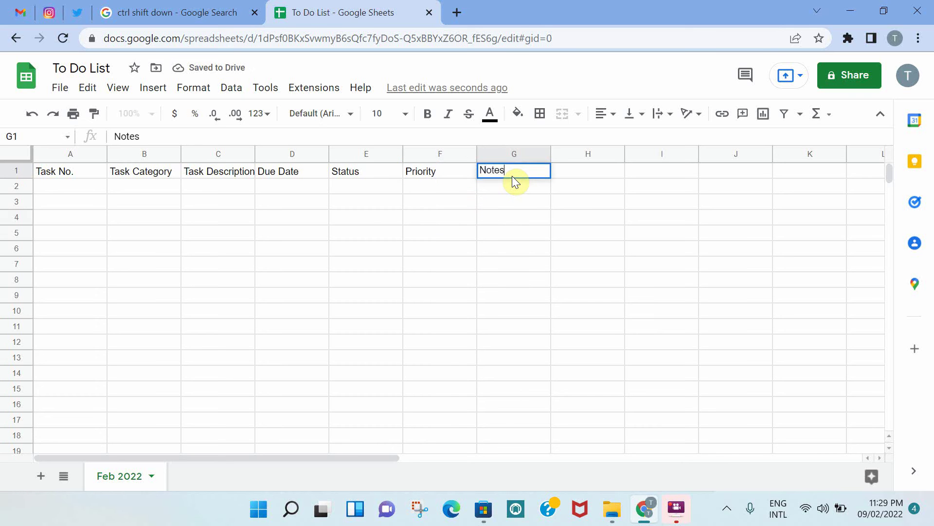
click(521, 203)
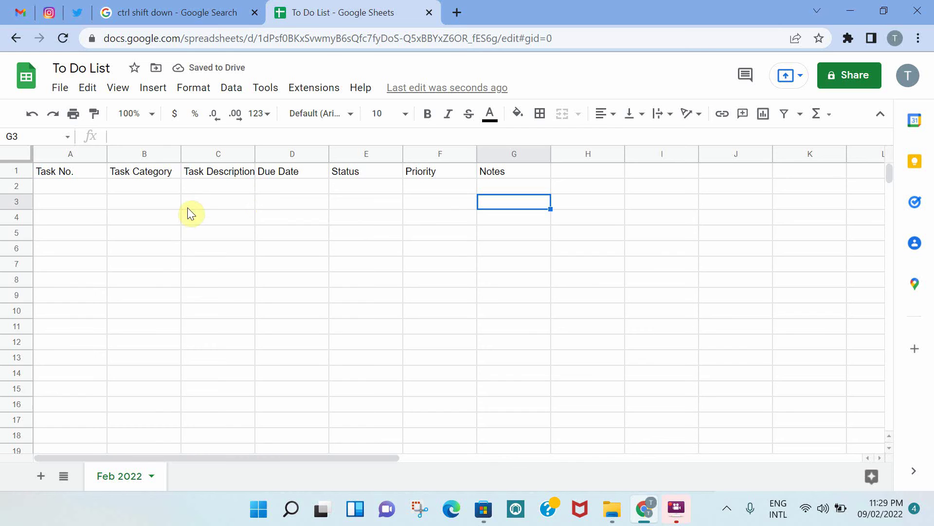
Step: Give header cells A1:G1 a cornflower blue fill with bold white text
drag(154, 154, 598, 153)
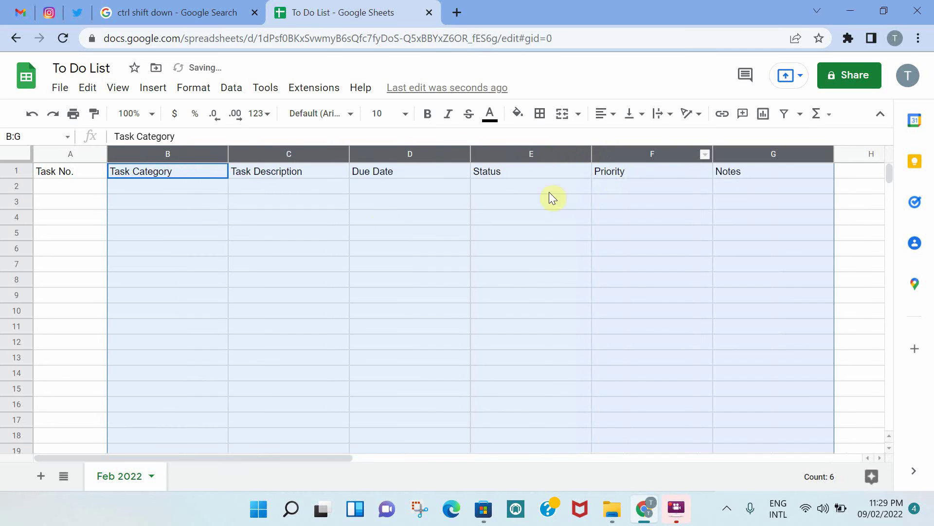
click(195, 217)
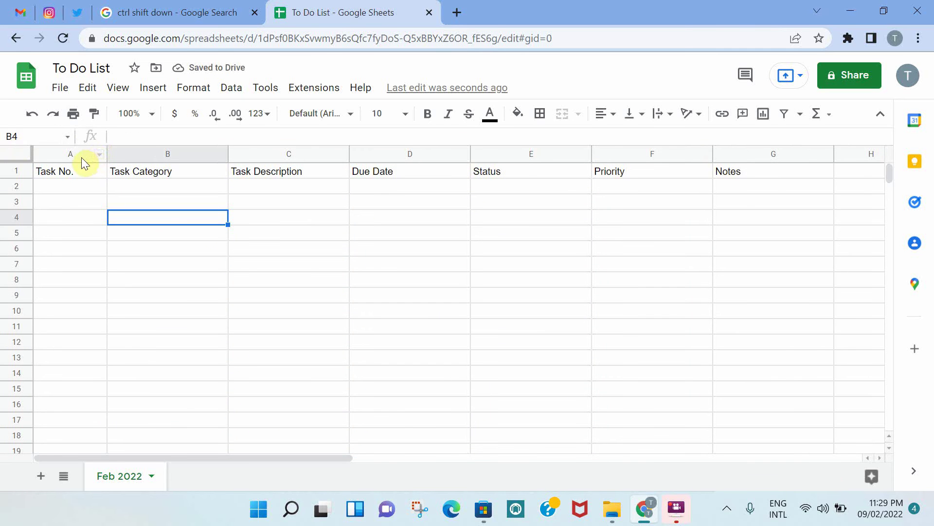
drag(93, 175, 747, 173)
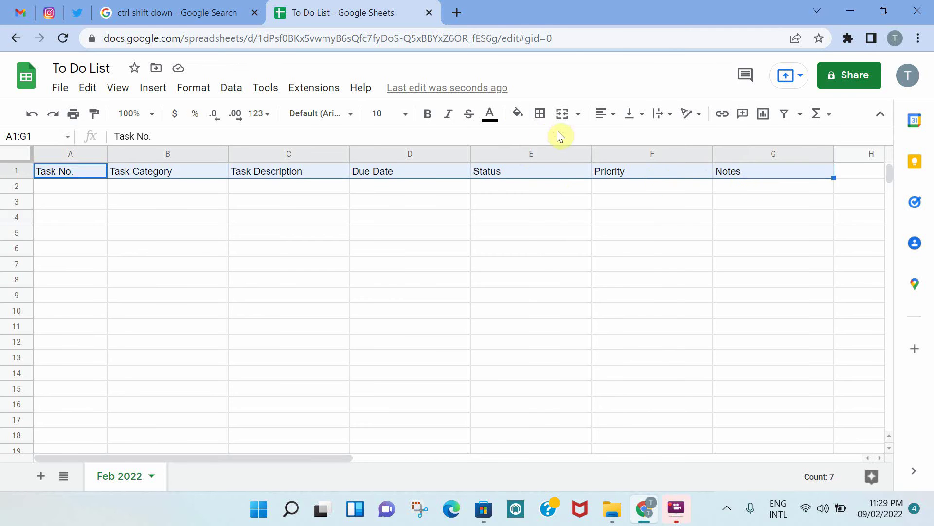
click(517, 115)
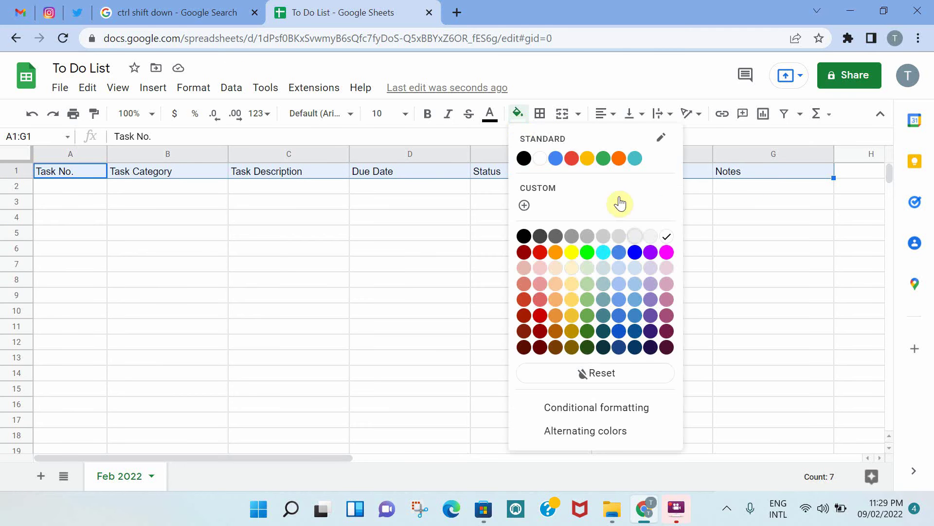
click(621, 253)
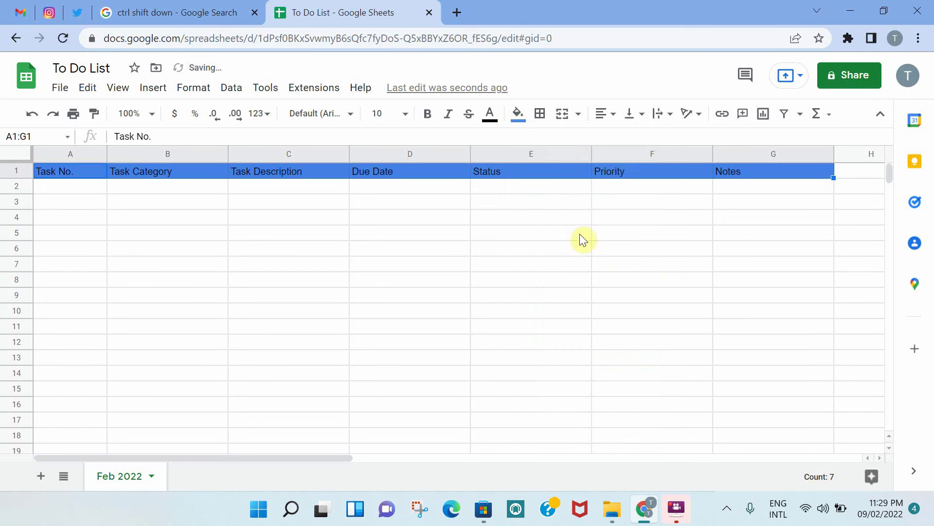
click(428, 119)
click(490, 115)
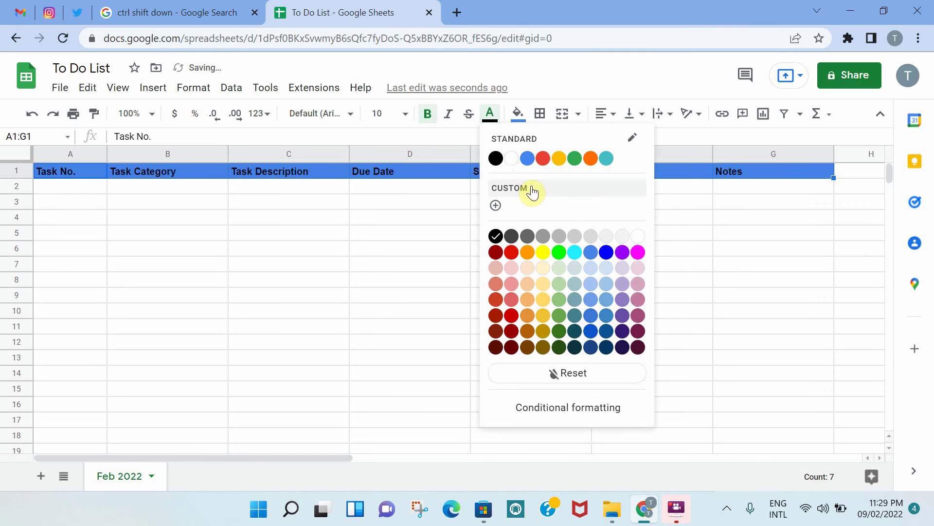
click(510, 159)
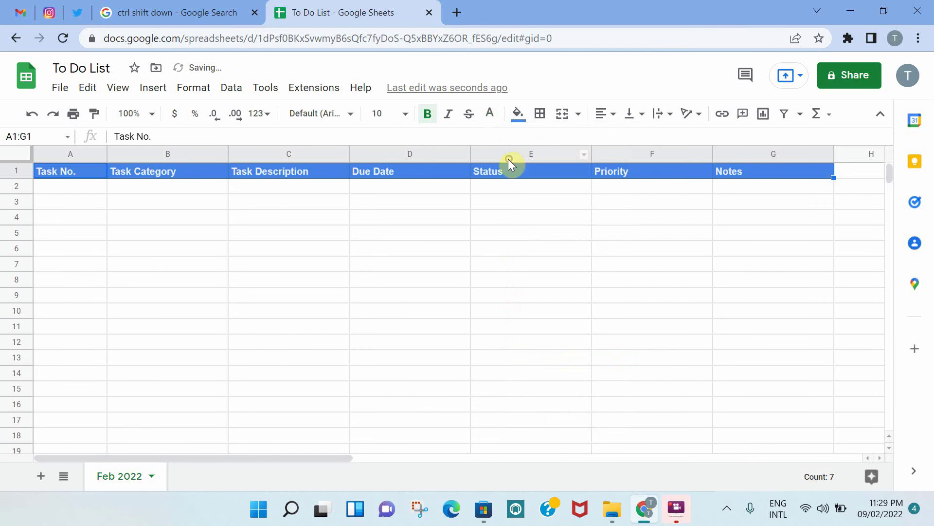
click(222, 238)
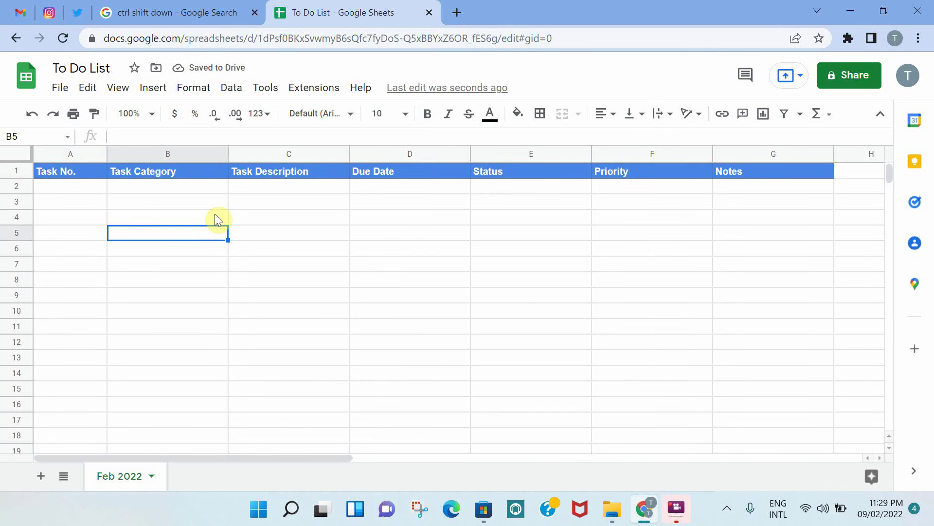
Step: Centre-align column A and columns D to F
click(93, 154)
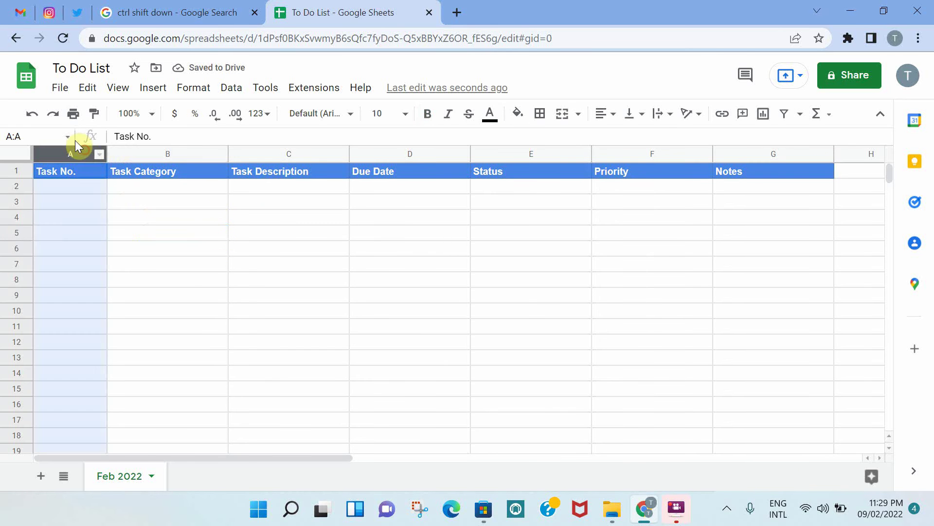
click(605, 117)
click(622, 139)
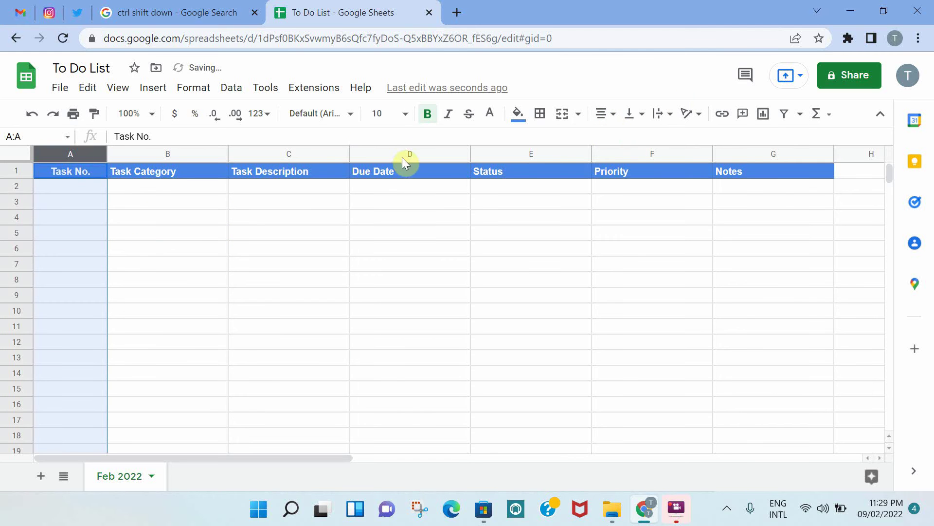
drag(402, 157, 467, 153)
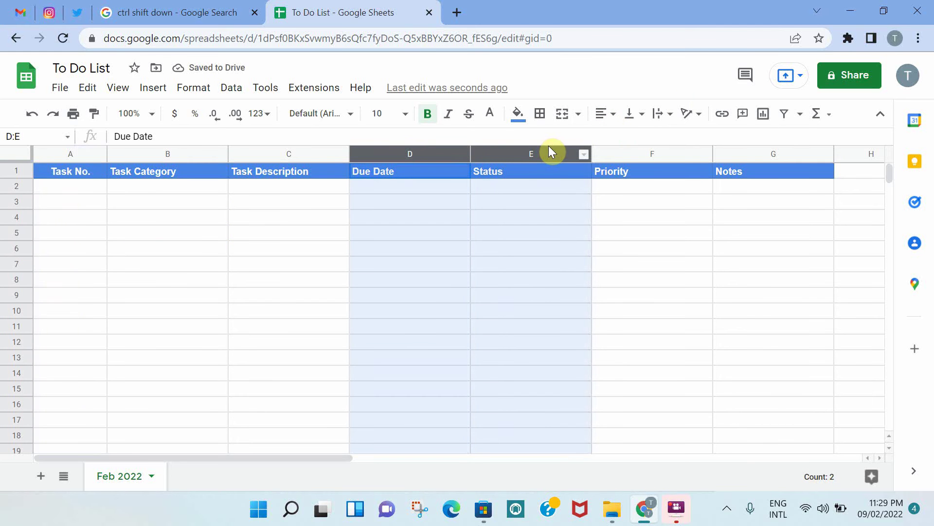
drag(550, 151, 605, 153)
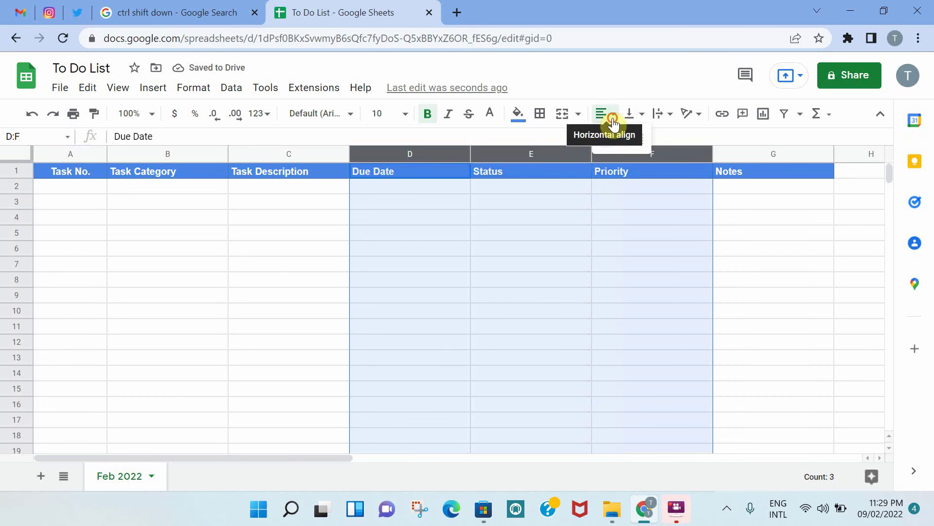
click(612, 123)
click(622, 139)
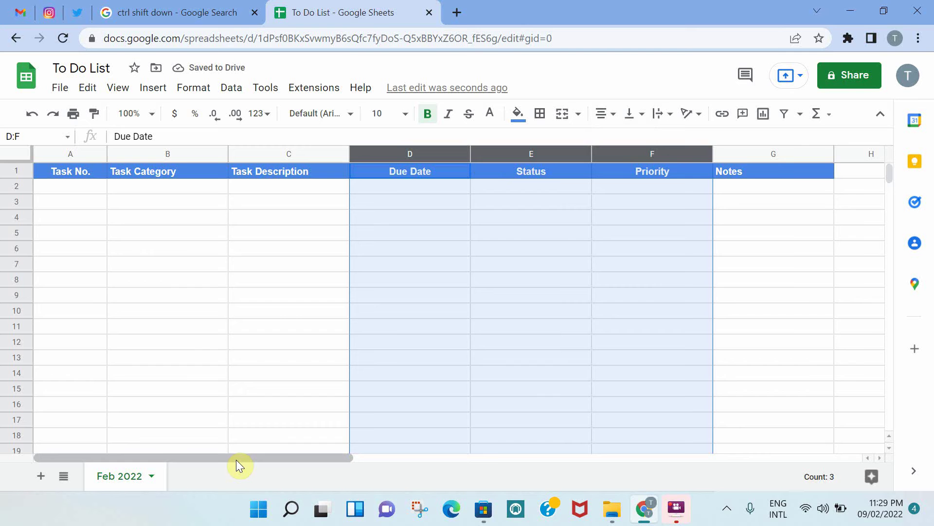
Step: Delete the unused columns H through Z
drag(236, 460, 486, 472)
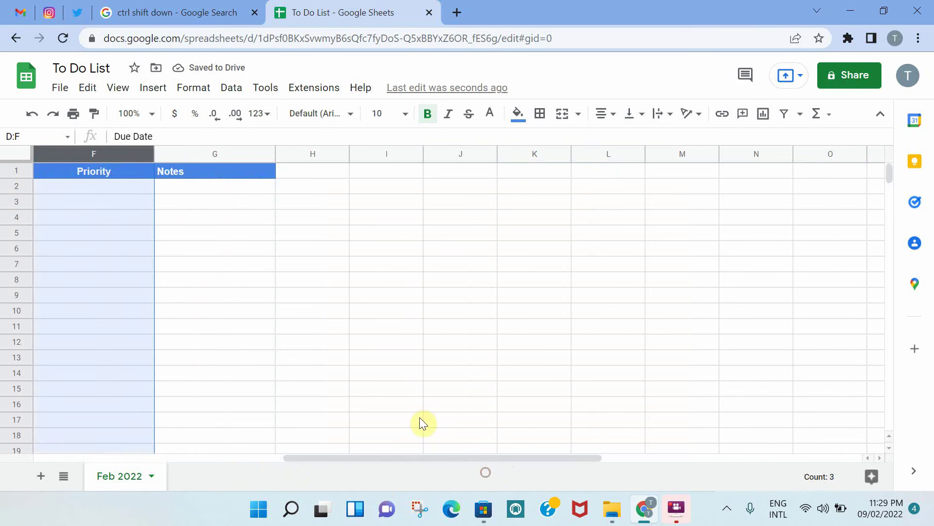
click(363, 295)
drag(317, 155, 932, 165)
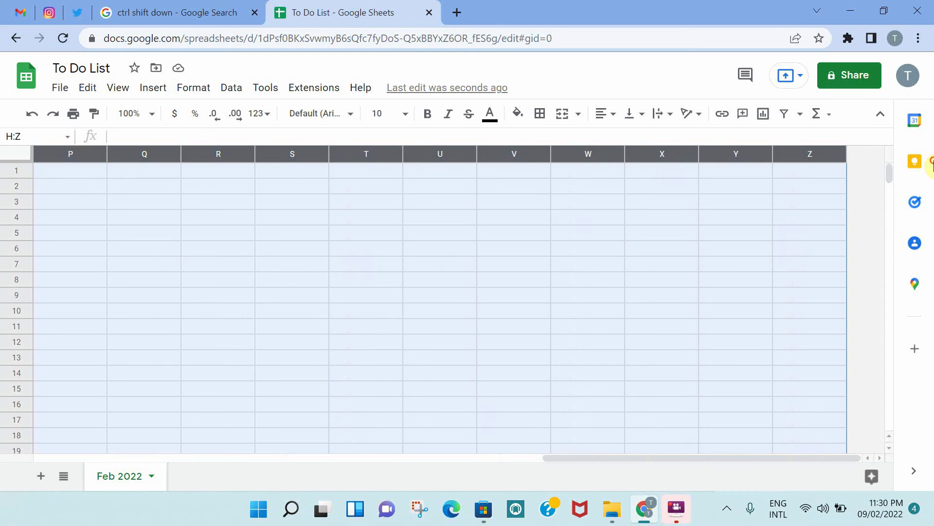
right_click(779, 148)
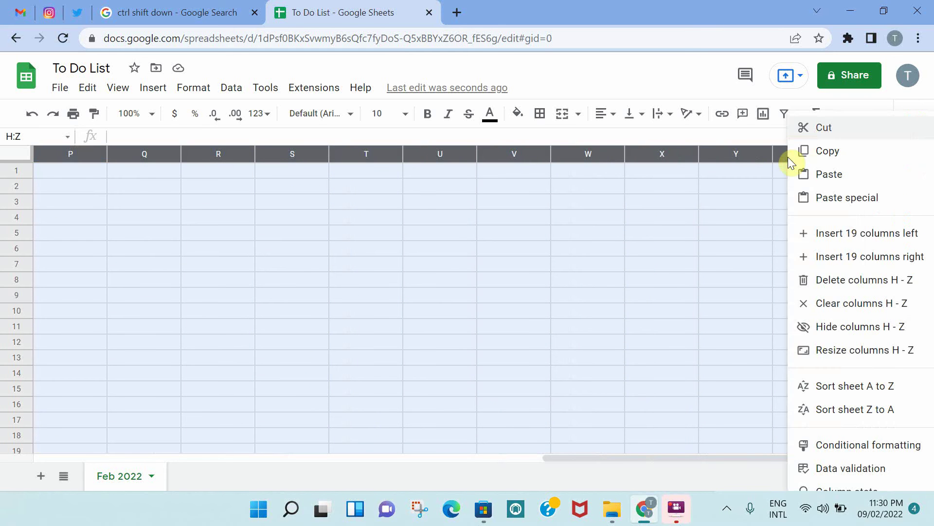
click(848, 281)
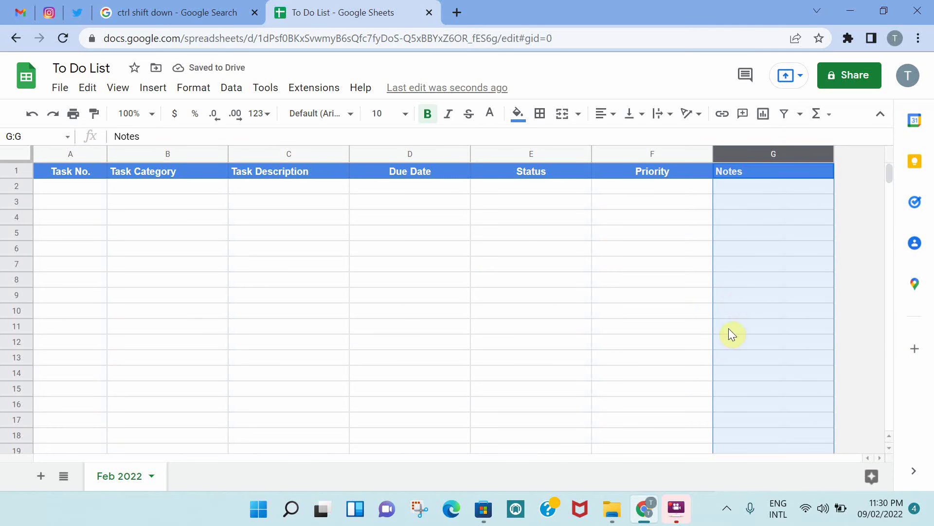
Step: Enter task number 1 in cell A2
click(733, 174)
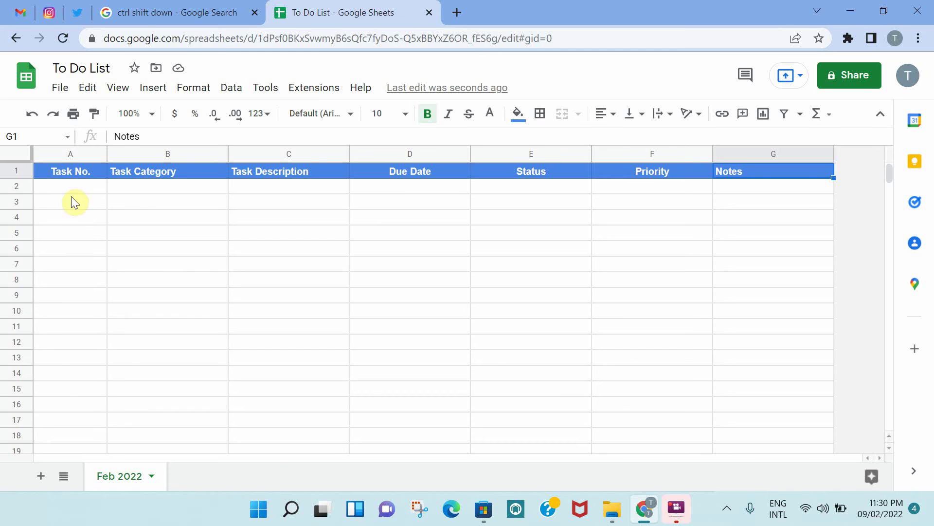
click(89, 184)
text(1)
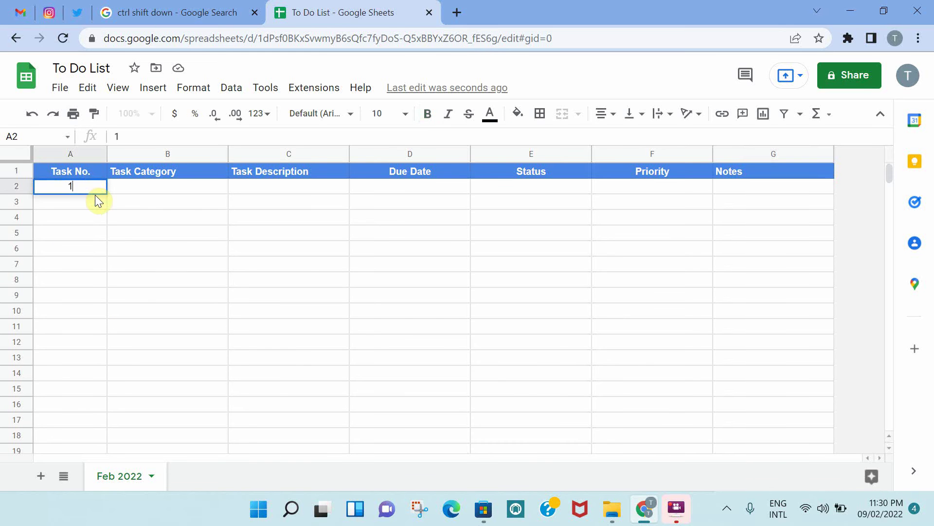
click(165, 186)
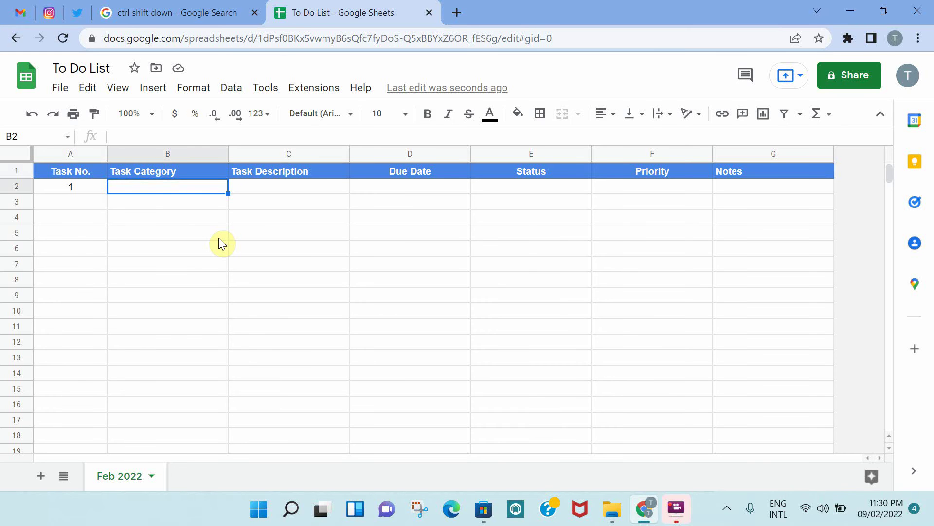
Step: Type Coursework, Student clubs, Part-time job and Hobbies into B2:B5
text(C)
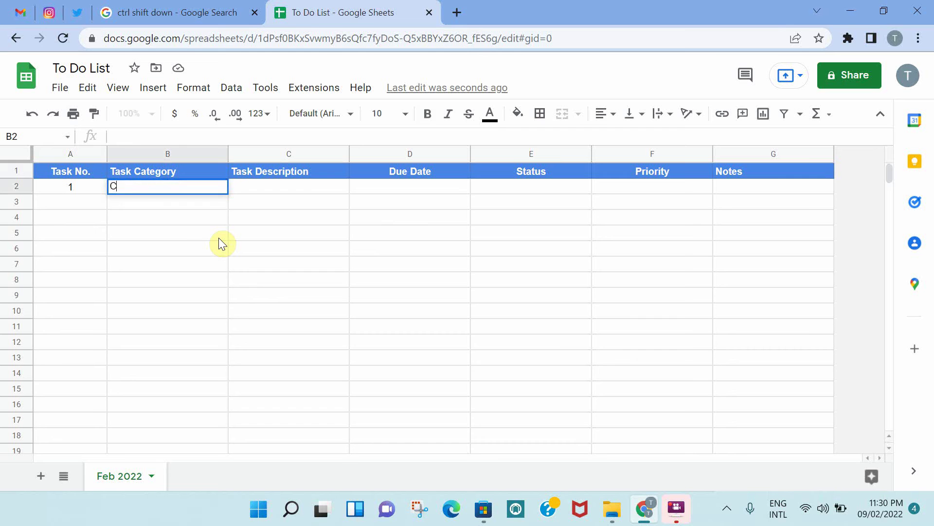
text(oursework)
key(Return)
text(S)
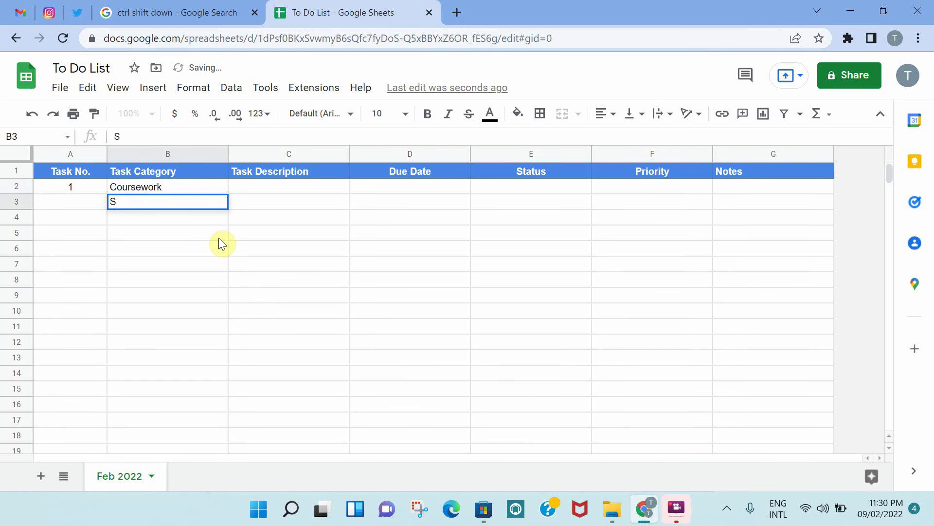
text(tudent clubs)
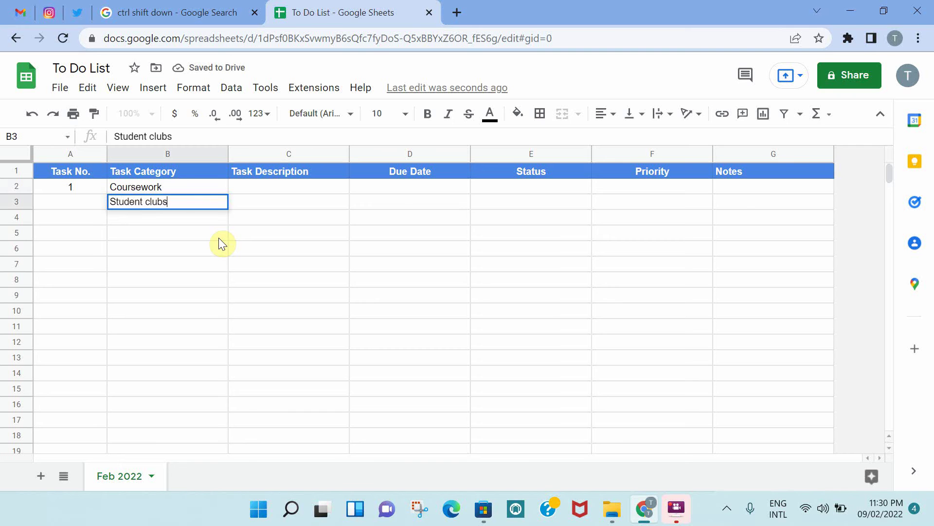
key(Return)
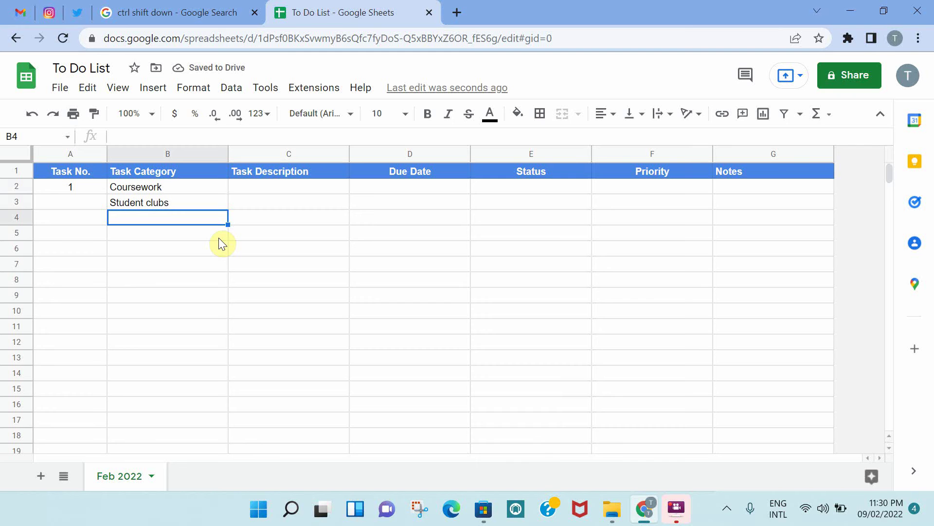
text(Part-time job)
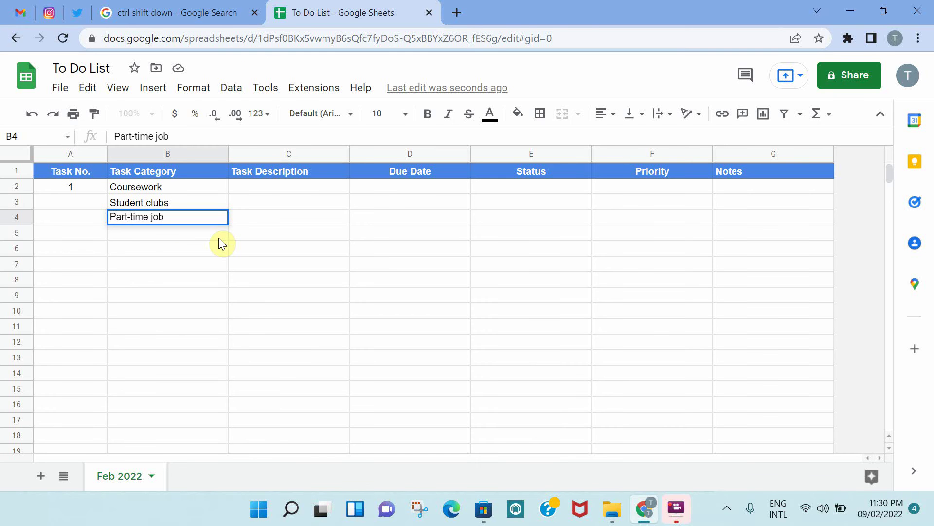
key(Return)
text(Hobbies)
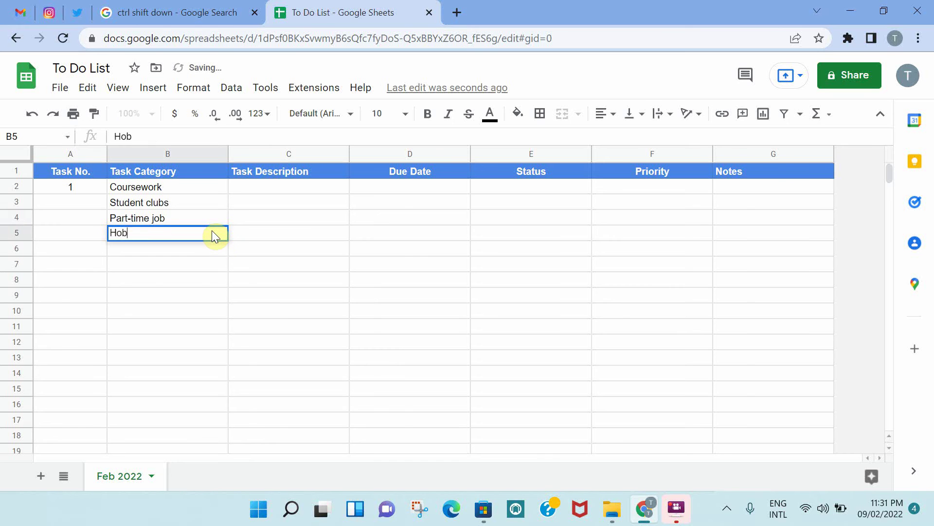
click(227, 279)
drag(168, 188, 170, 235)
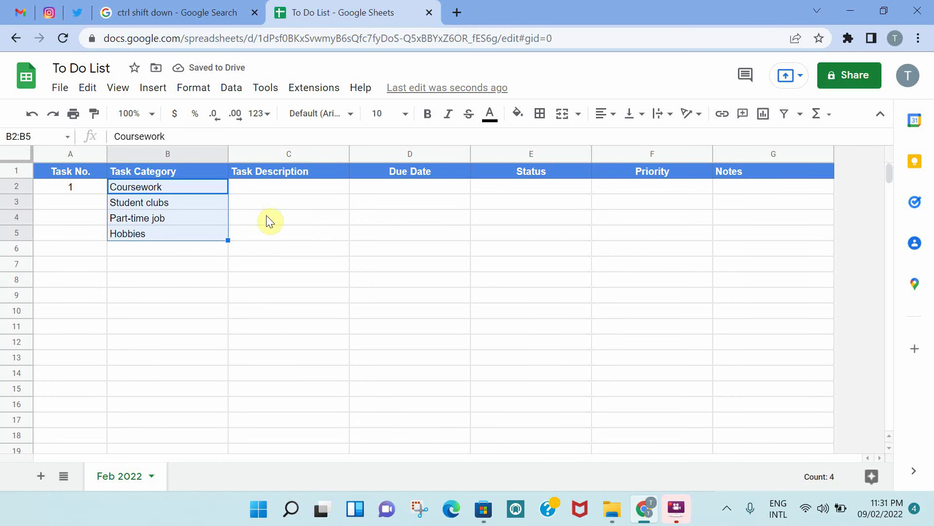
click(170, 253)
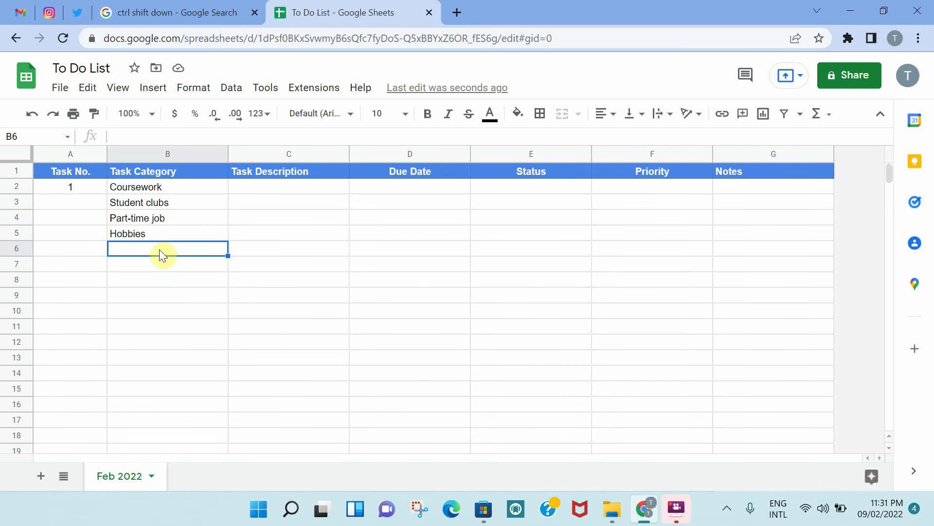
drag(66, 249, 784, 253)
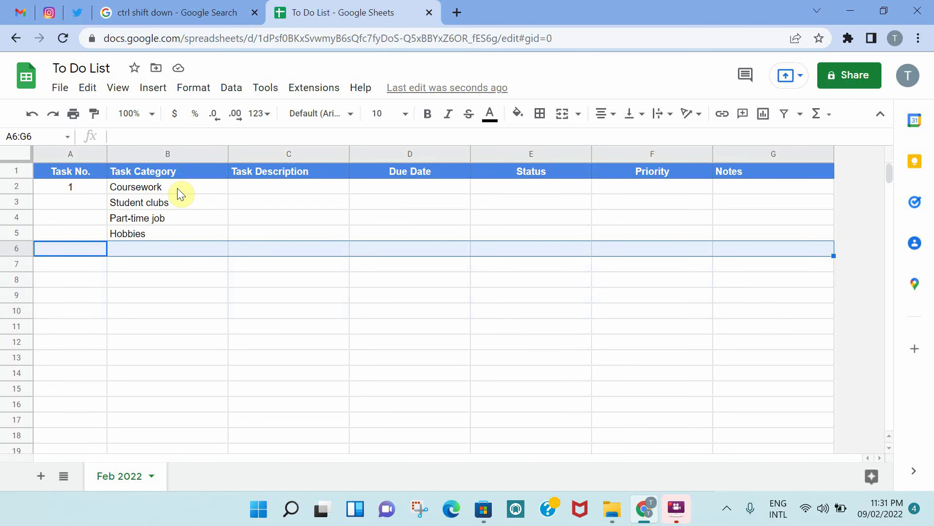
drag(177, 188, 177, 234)
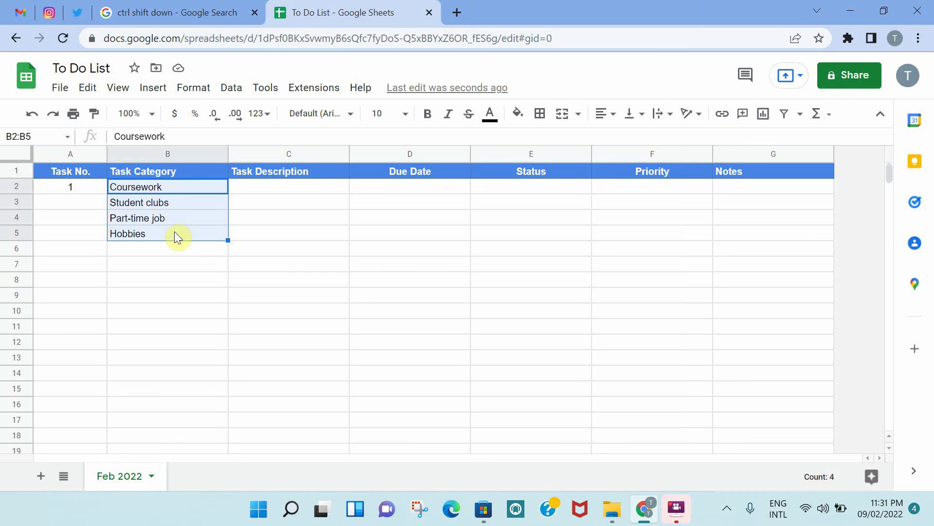
Step: Clear B2:B5, then select B2 down to B1000 with Ctrl+Shift+Down
key(Delete)
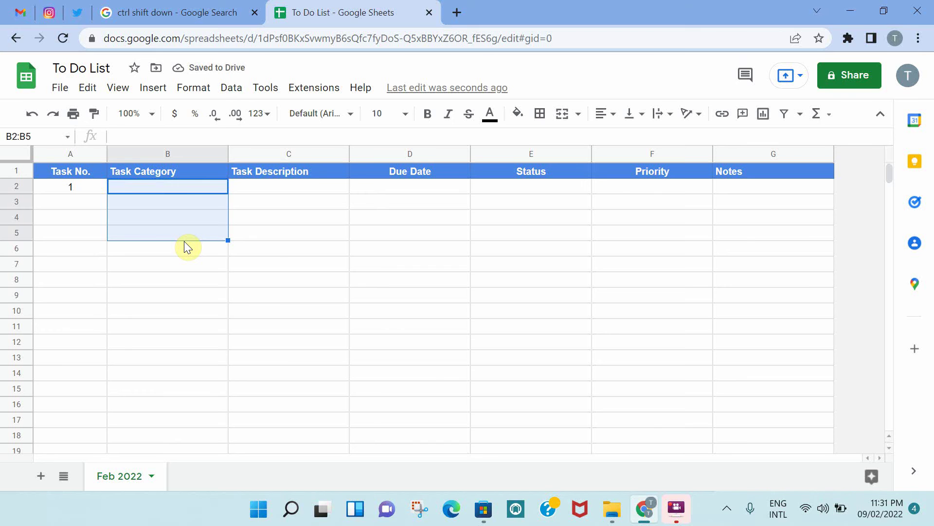
click(184, 187)
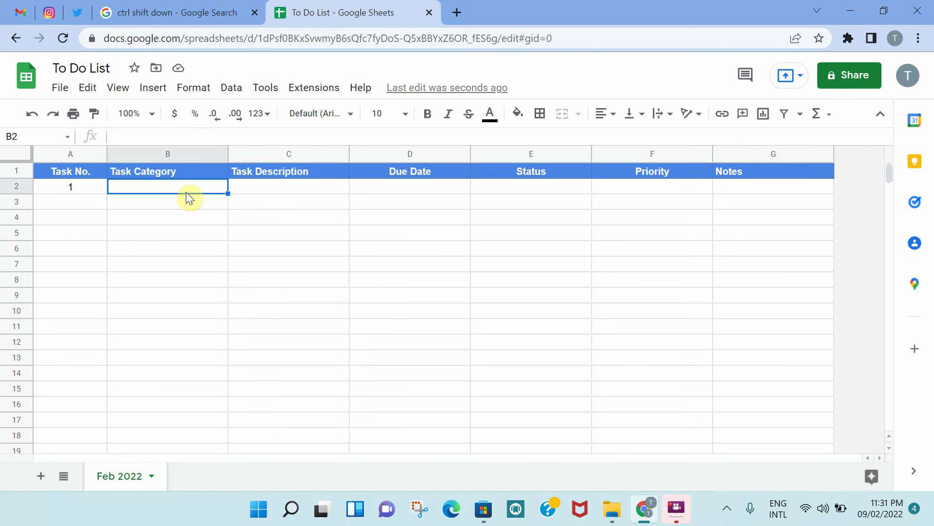
key(ctrl+shift+Down)
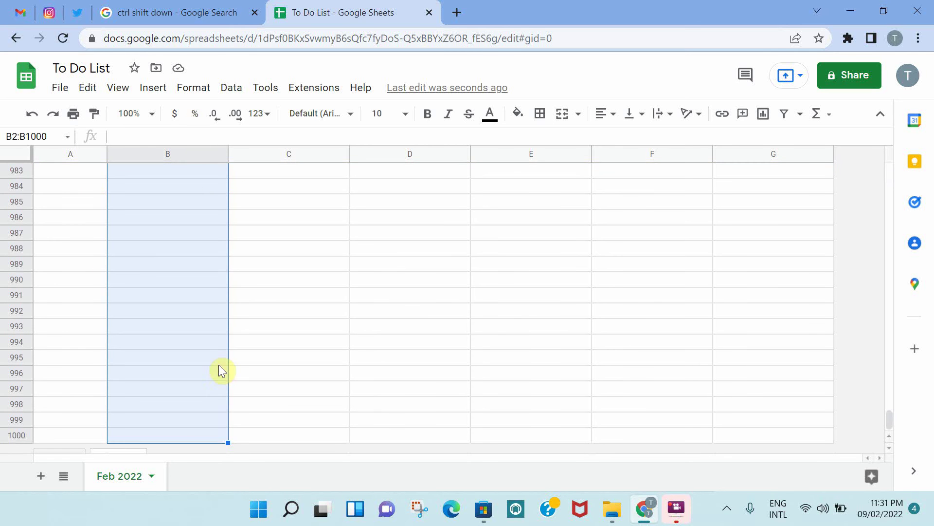
drag(891, 419, 892, 156)
click(131, 11)
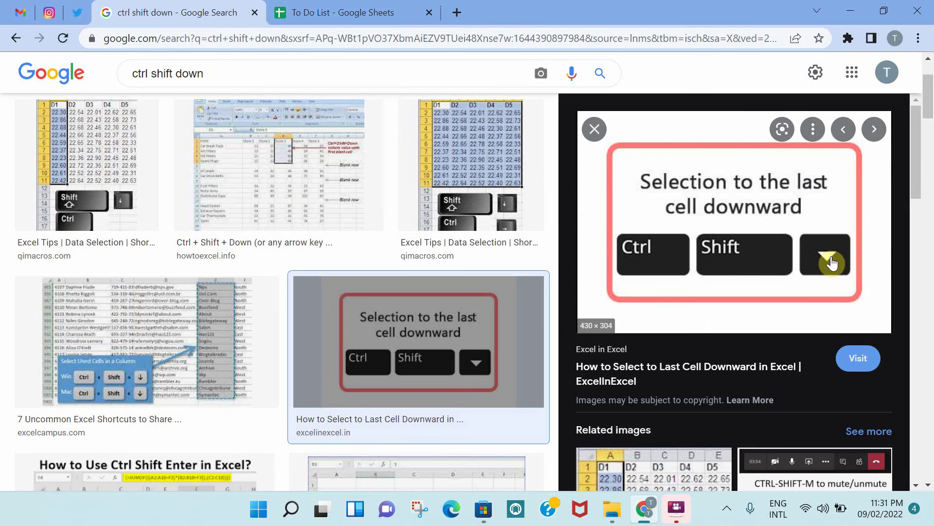
click(298, 13)
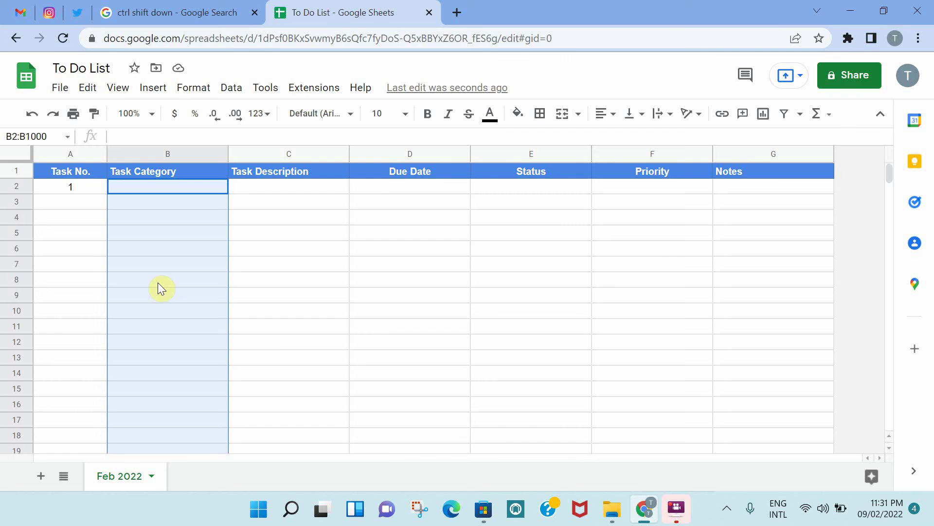
Step: Add a list-of-items validation rule: Coursework, Student Clubs, Part-time Job, Hobbies
click(231, 89)
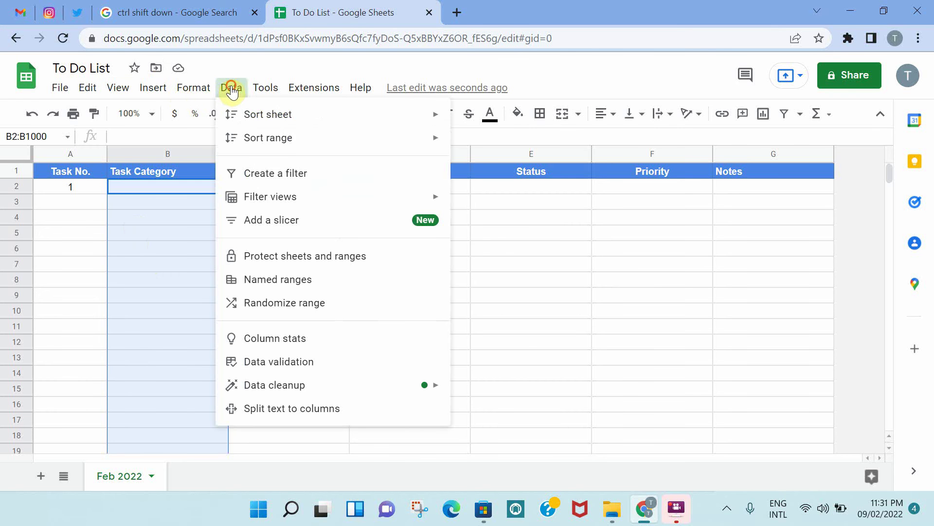
click(233, 94)
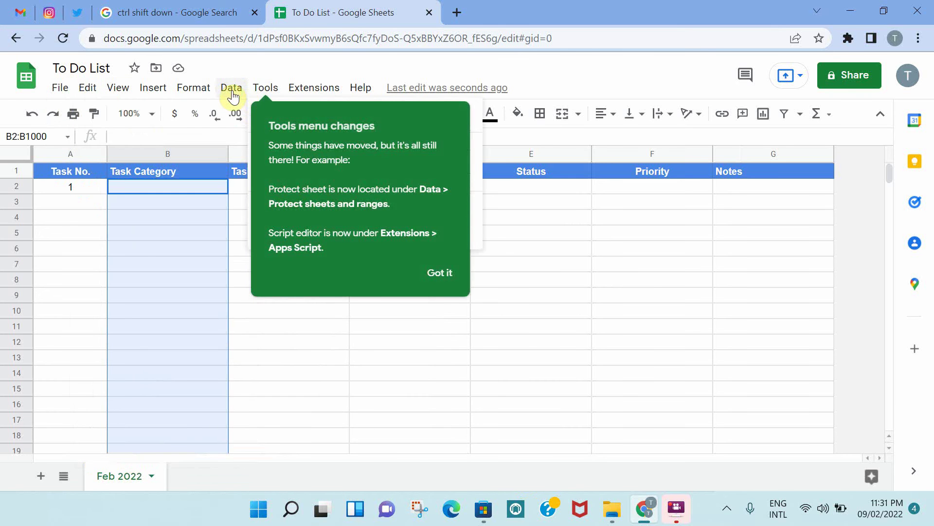
click(233, 96)
click(438, 275)
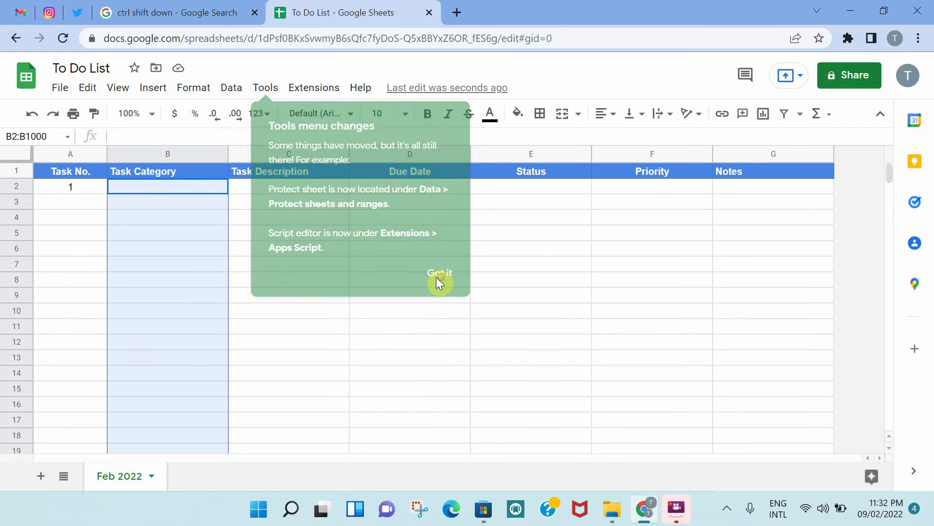
click(231, 89)
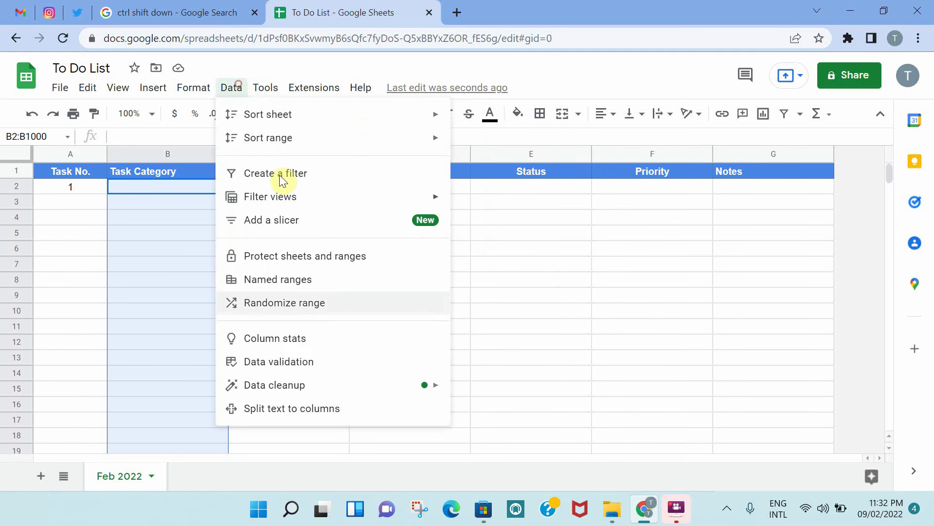
click(292, 365)
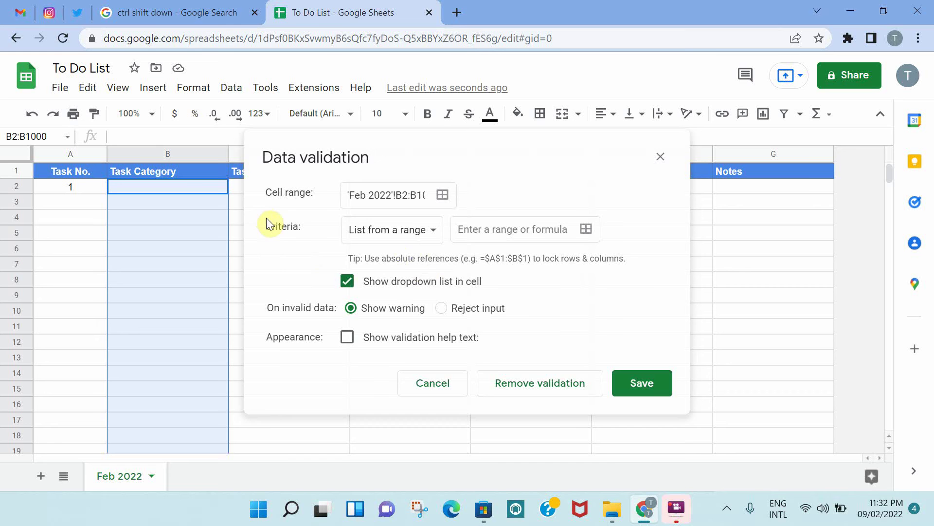
click(421, 233)
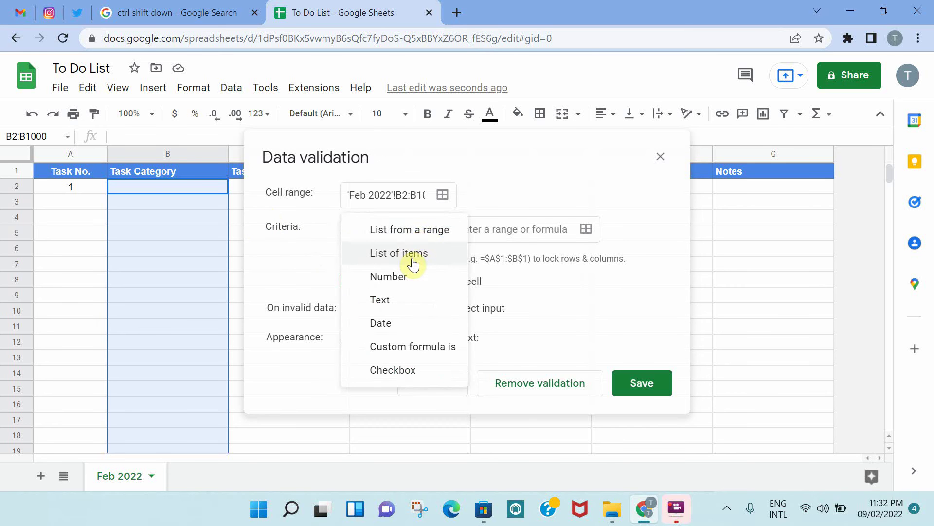
click(414, 257)
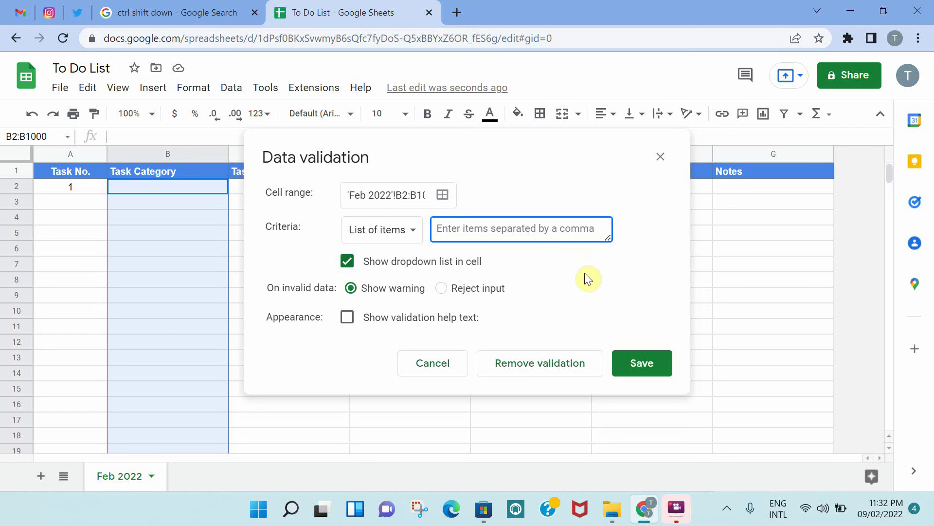
text(C)
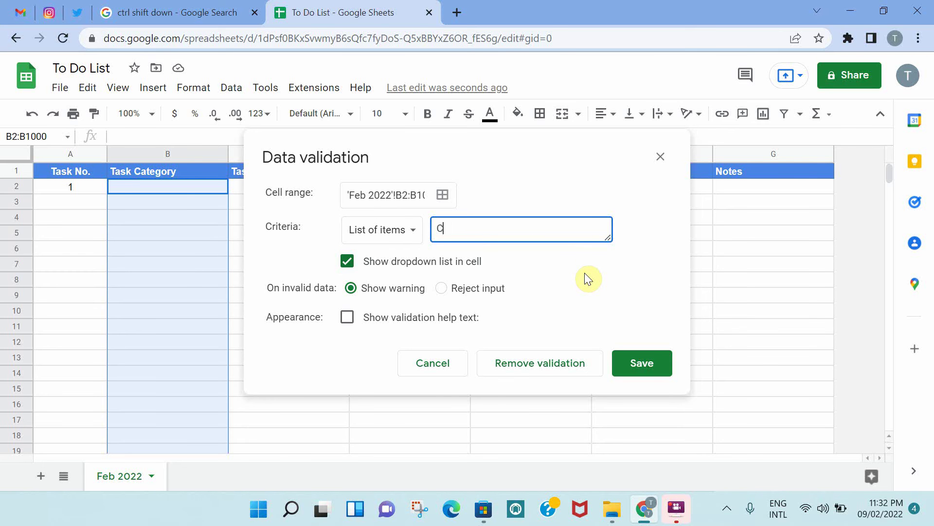
text(oursework)
text(, Student C)
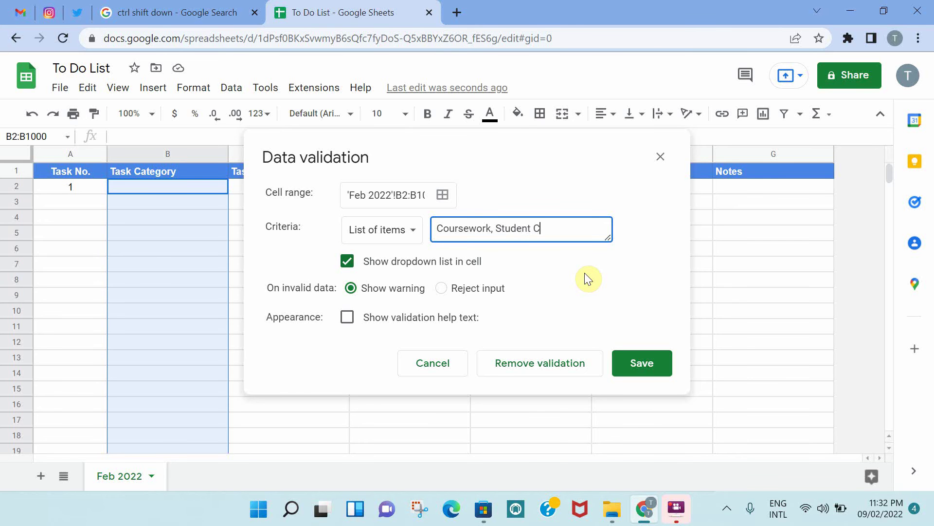
text(lubs, Part-time Jo)
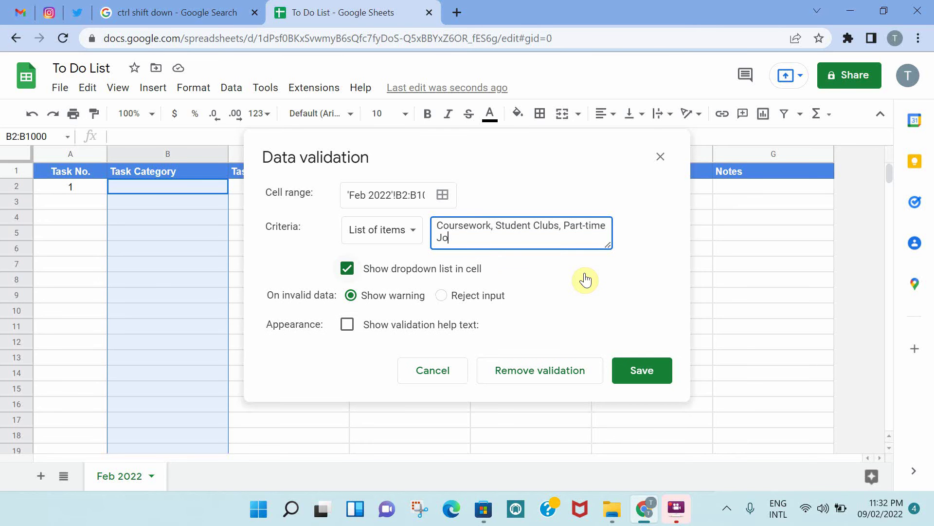
text(b, Hobbies)
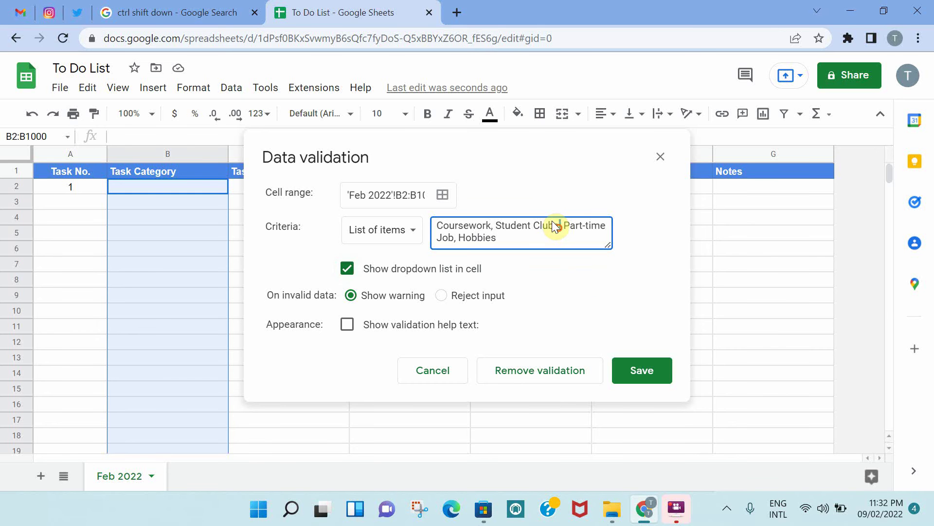
click(628, 368)
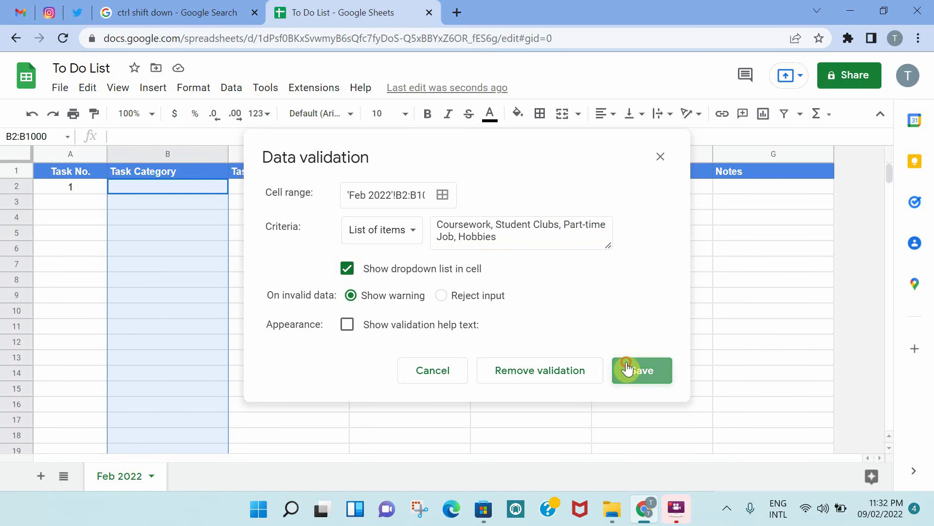
Step: Pick Coursework, Student Clubs, Part-time Job and Hobbies from the B2–B5 dropdowns
click(236, 187)
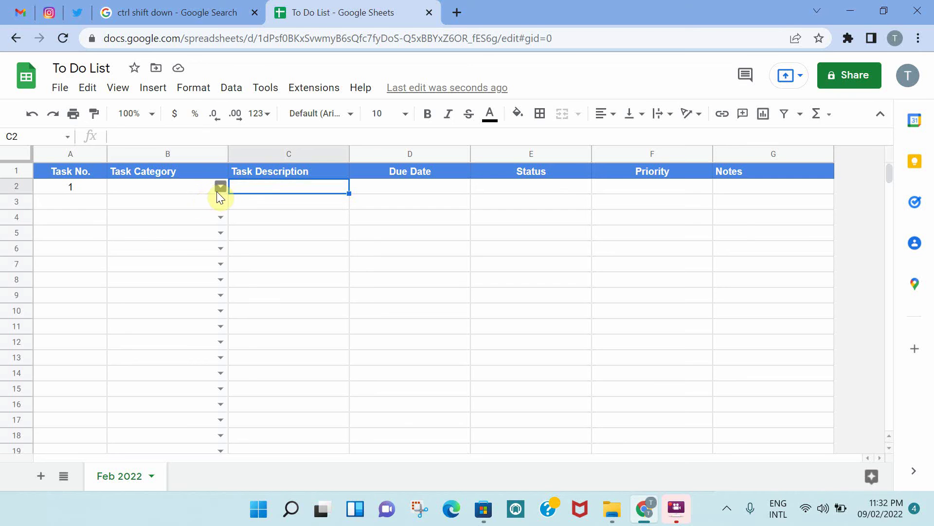
click(221, 187)
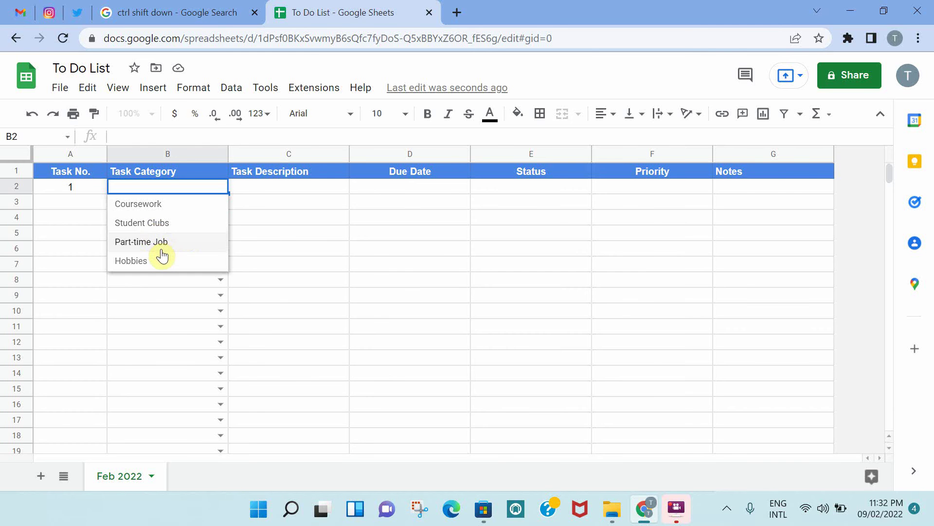
click(155, 204)
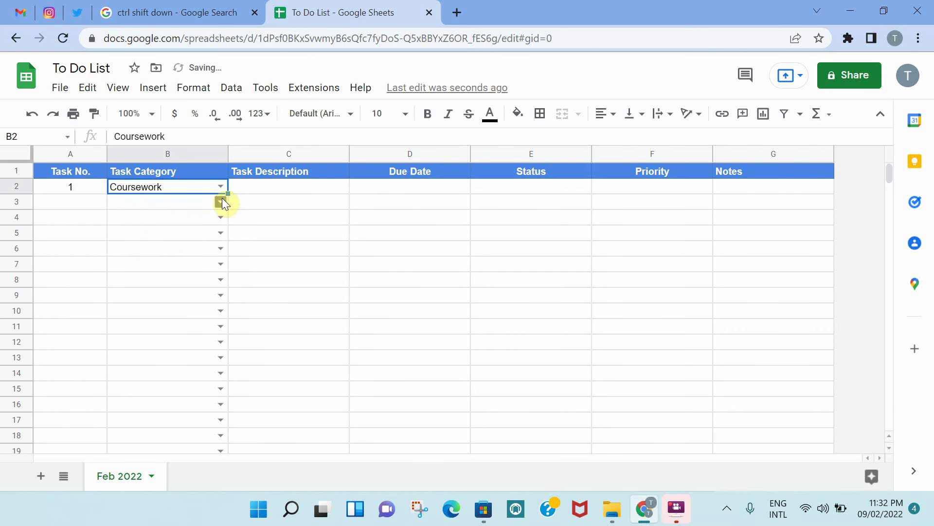
click(221, 202)
click(164, 238)
click(217, 217)
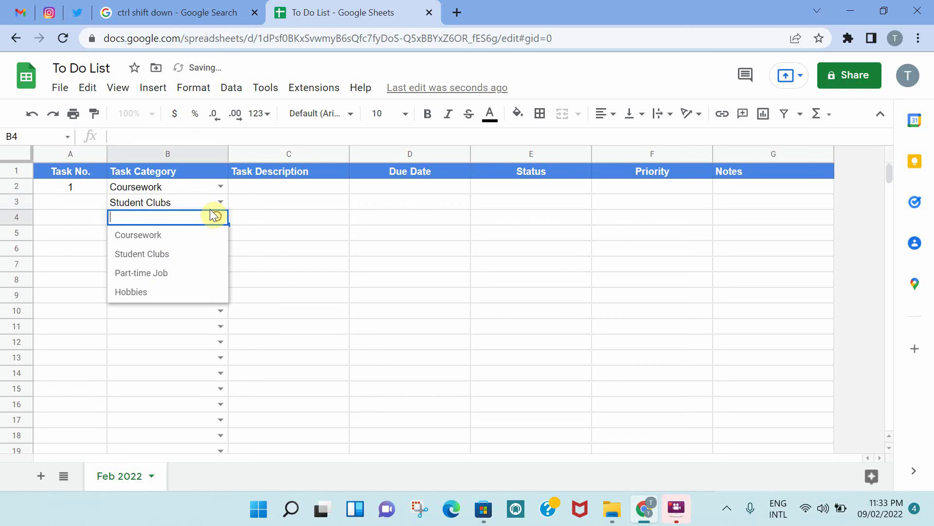
click(156, 273)
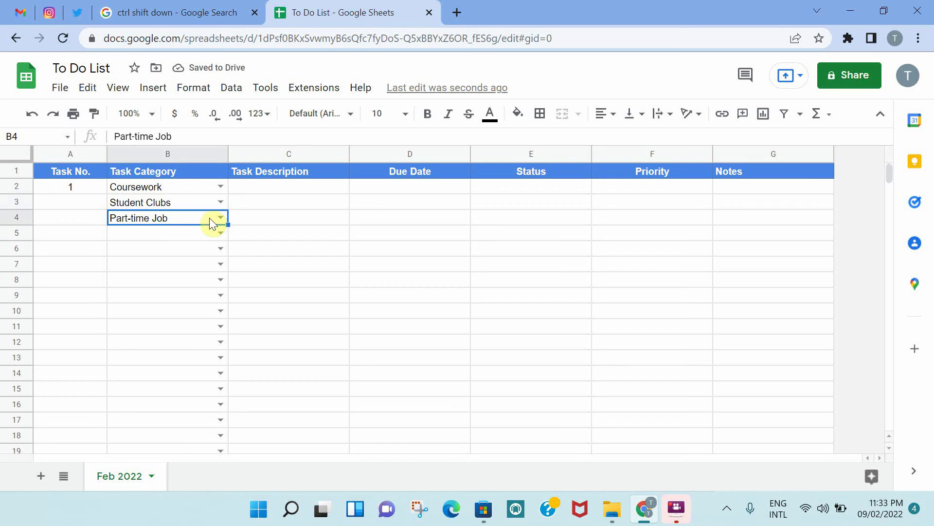
drag(177, 200, 177, 211)
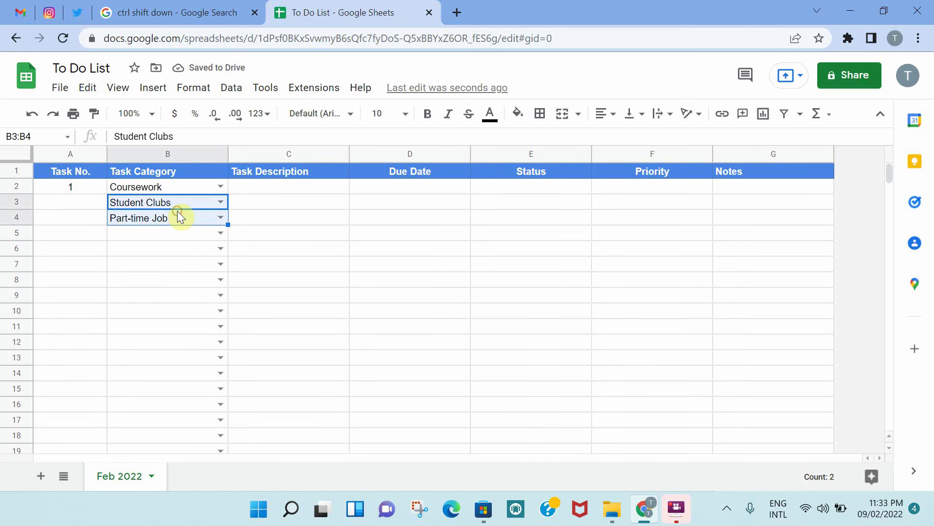
click(220, 232)
click(157, 308)
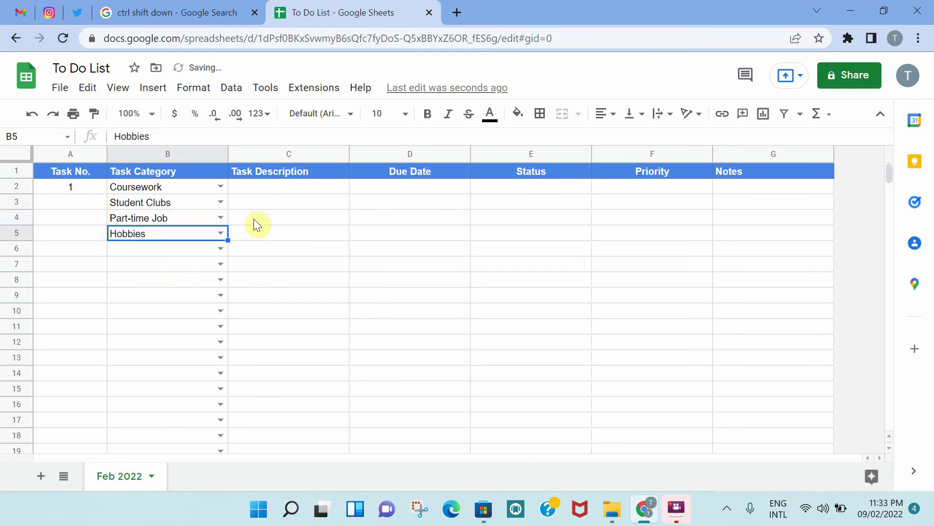
Step: Enter 'Submit Chemistry assignment' as the task description in C2
click(282, 187)
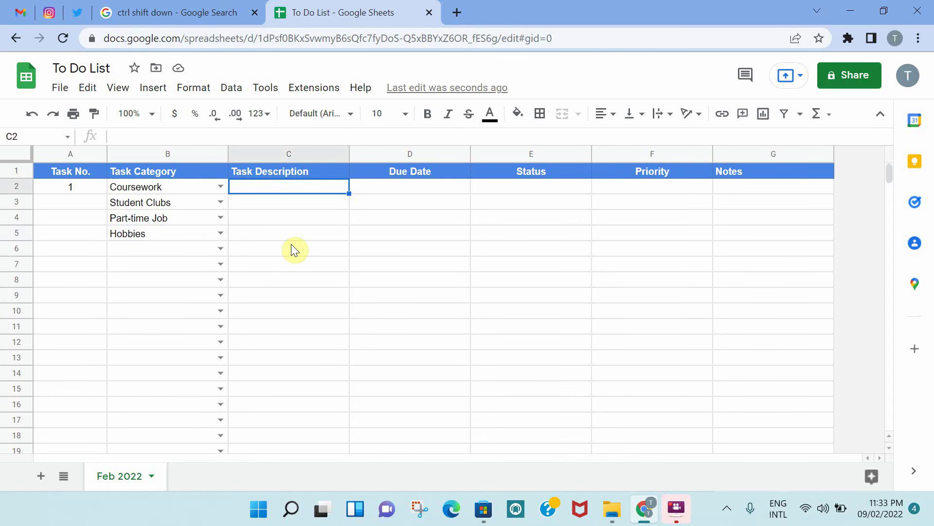
text(Submit )
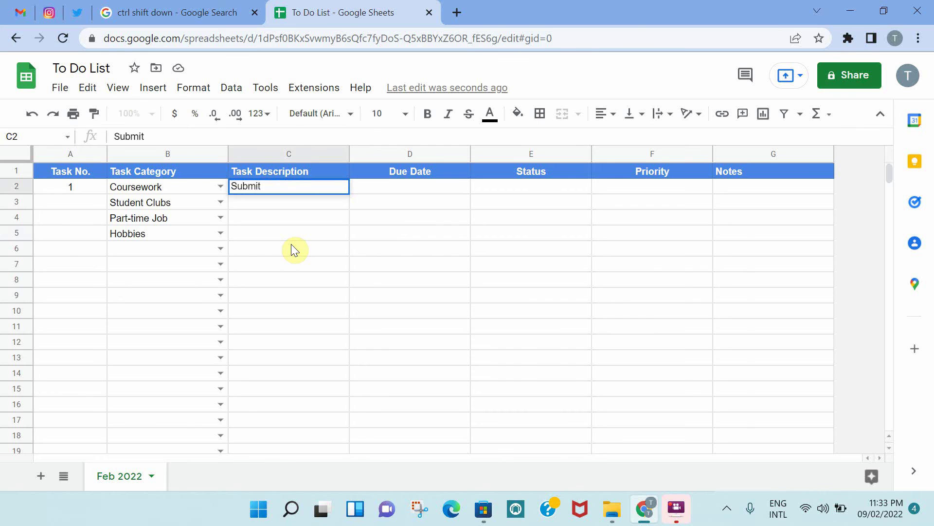
text(Chemistry assignmen)
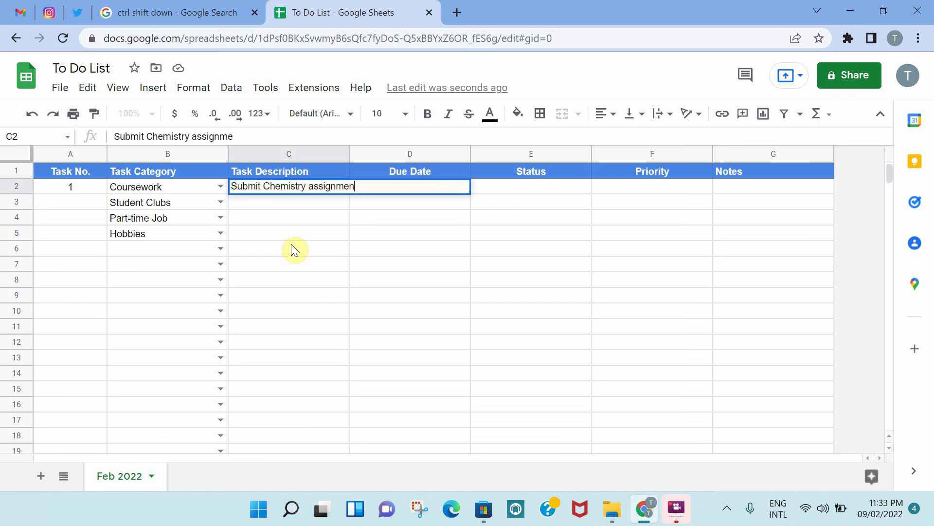
text(t)
click(291, 245)
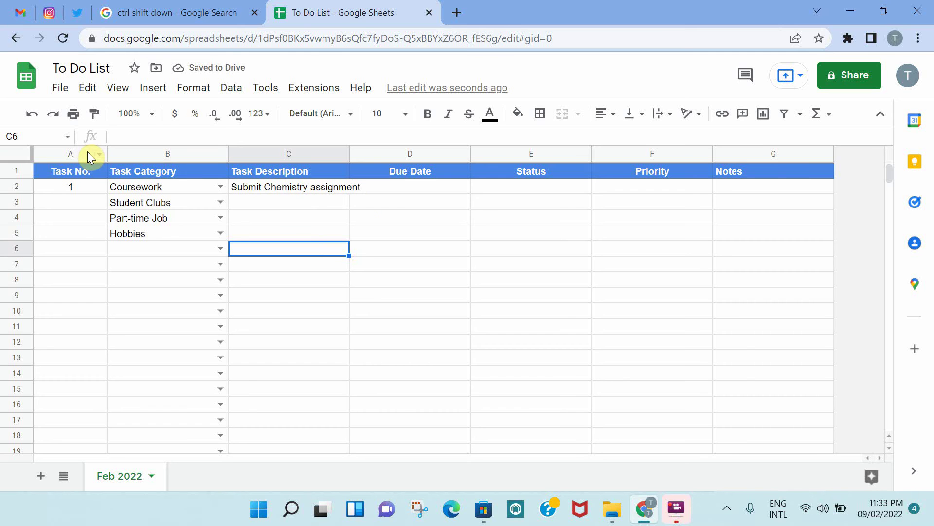
Step: Turn on text wrapping and middle vertical alignment for columns A to G
drag(87, 153, 728, 143)
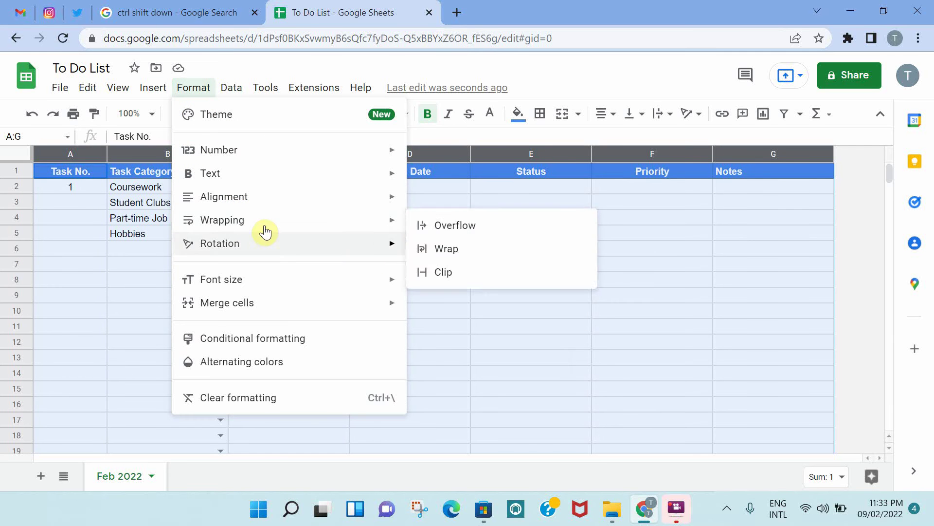
mouse_move(344, 223)
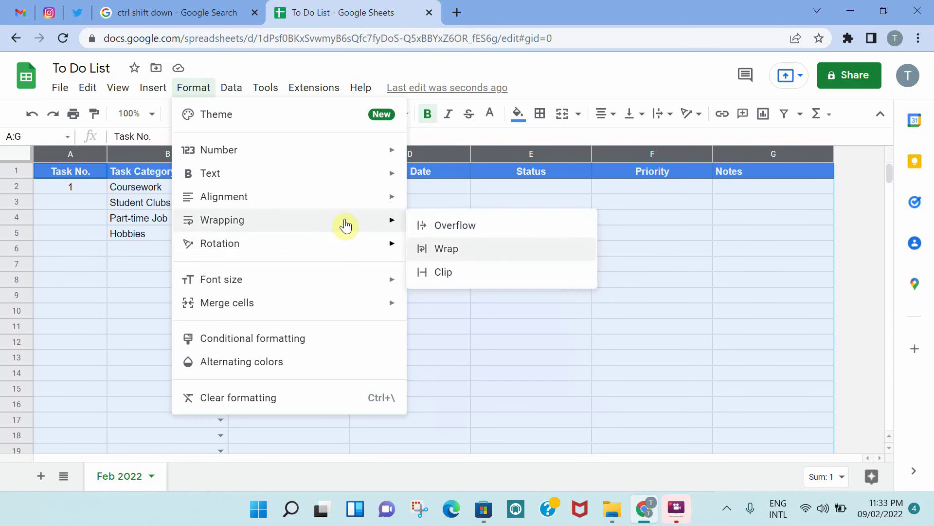
click(416, 248)
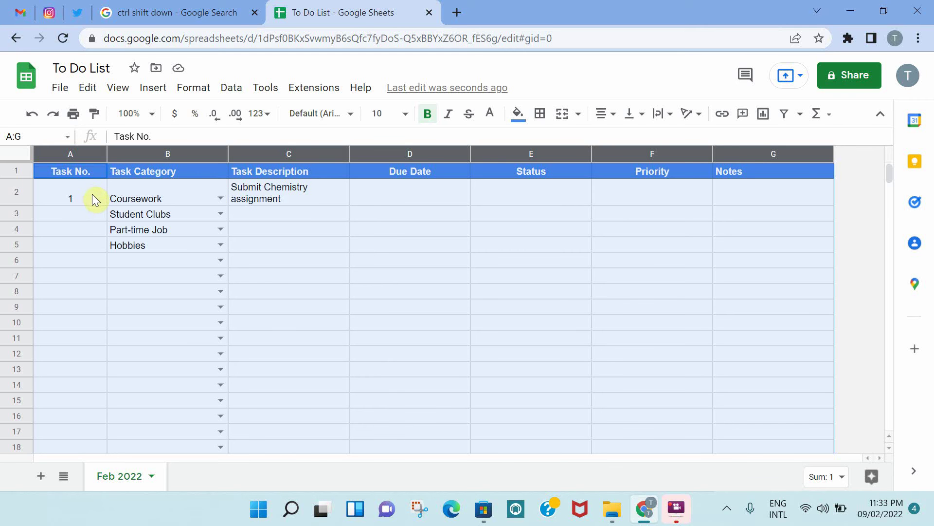
click(643, 117)
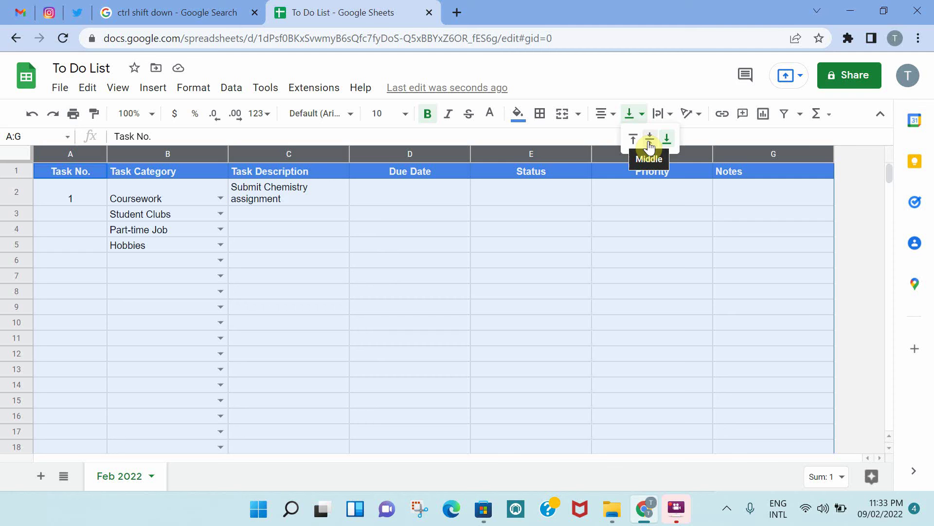
click(650, 143)
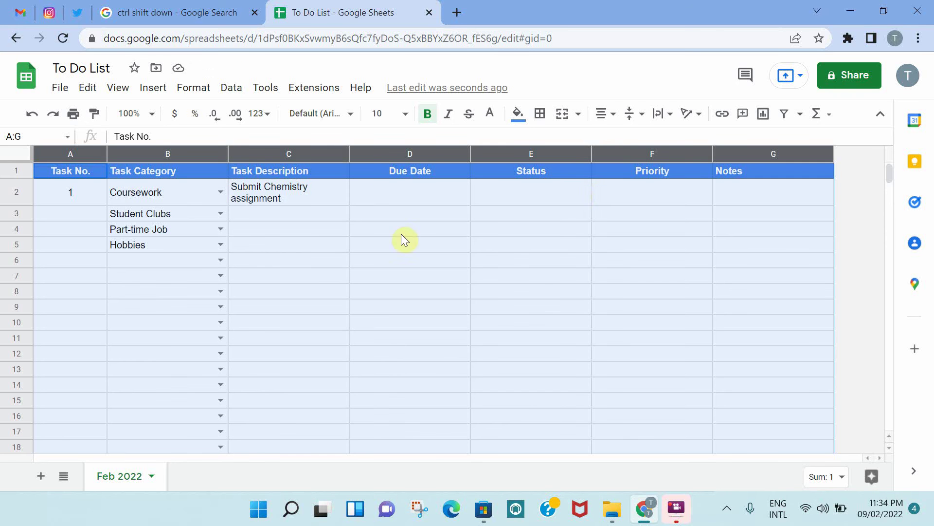
click(343, 215)
click(422, 191)
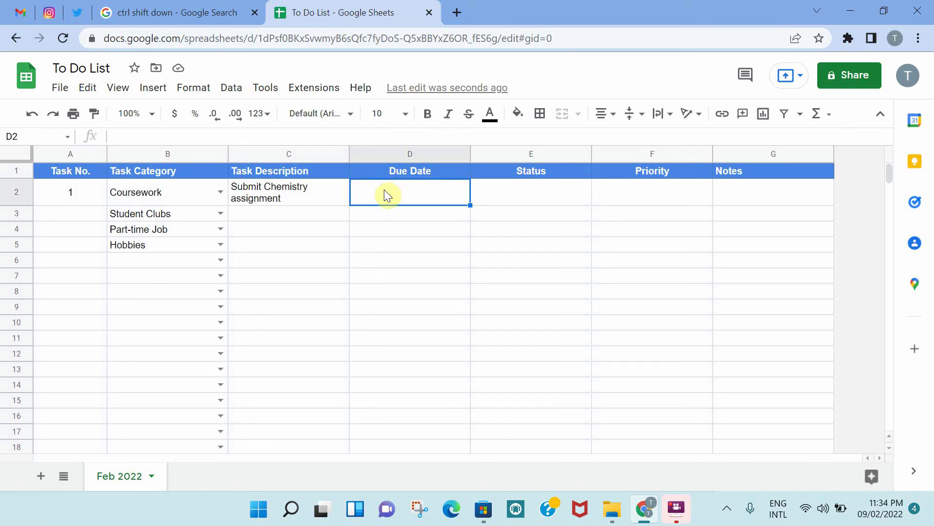
Step: Add a data validation rule to D2:D1000 that accepts only valid dates
key(ctrl+shift+Down)
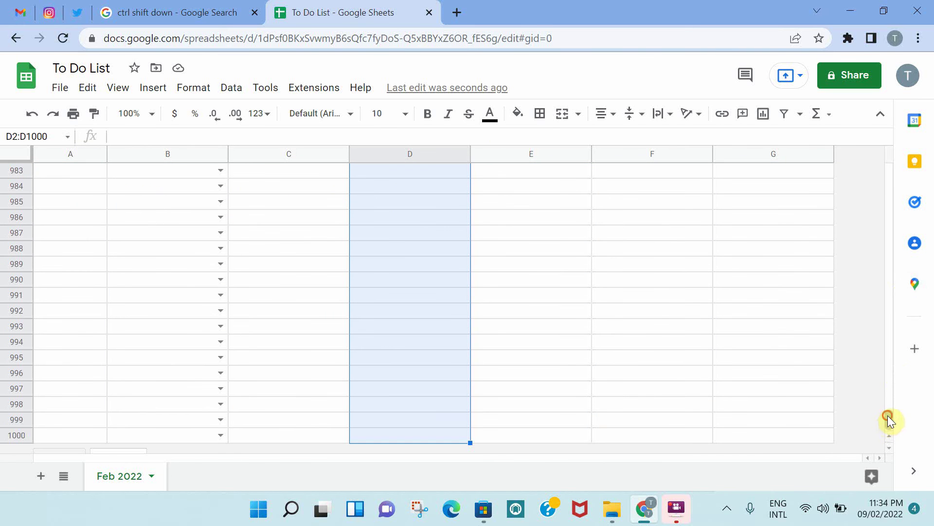
drag(889, 417, 879, 129)
click(231, 87)
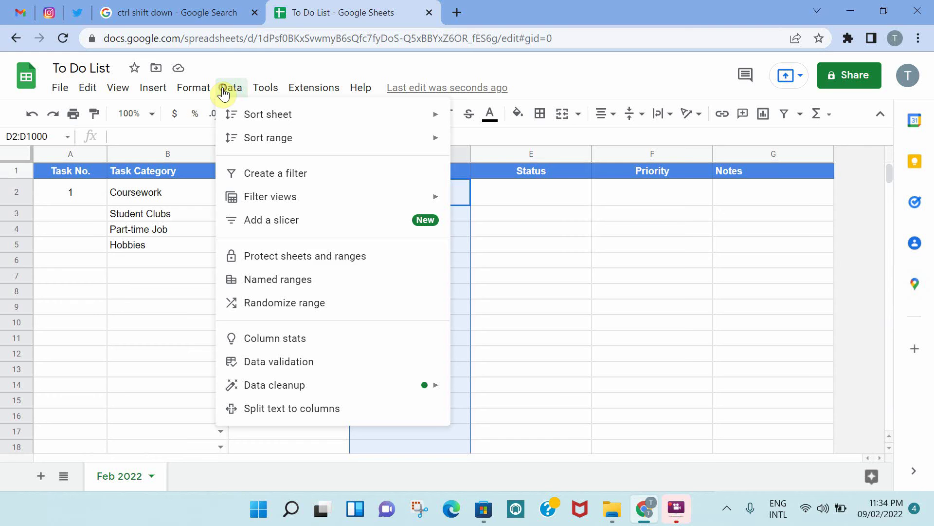
click(290, 362)
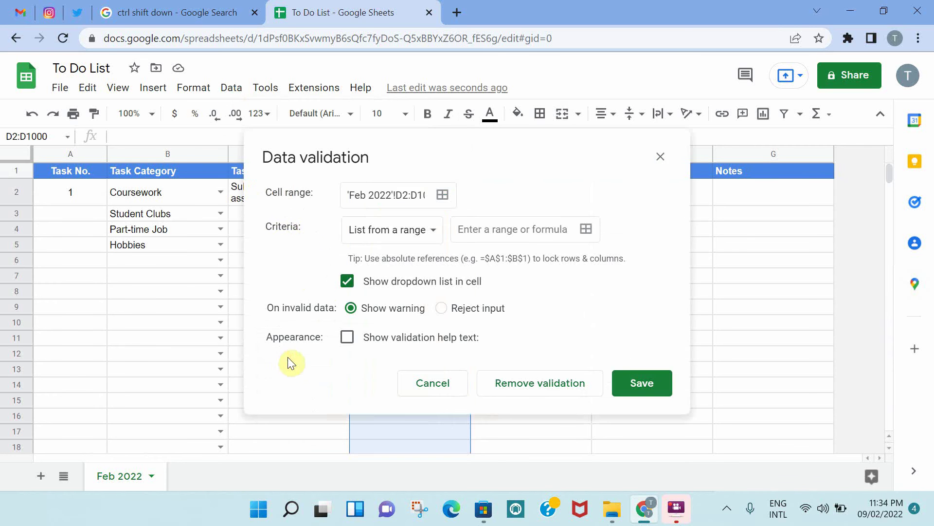
click(387, 235)
click(390, 322)
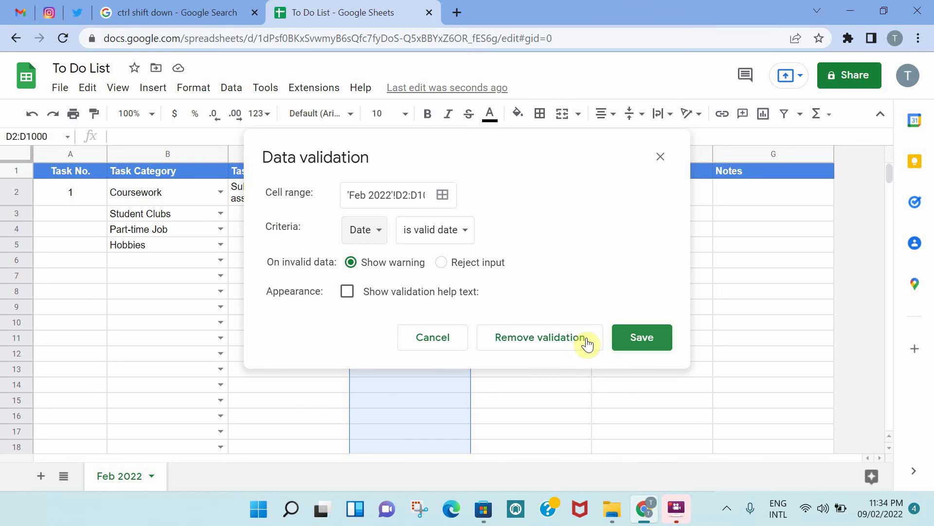
click(640, 337)
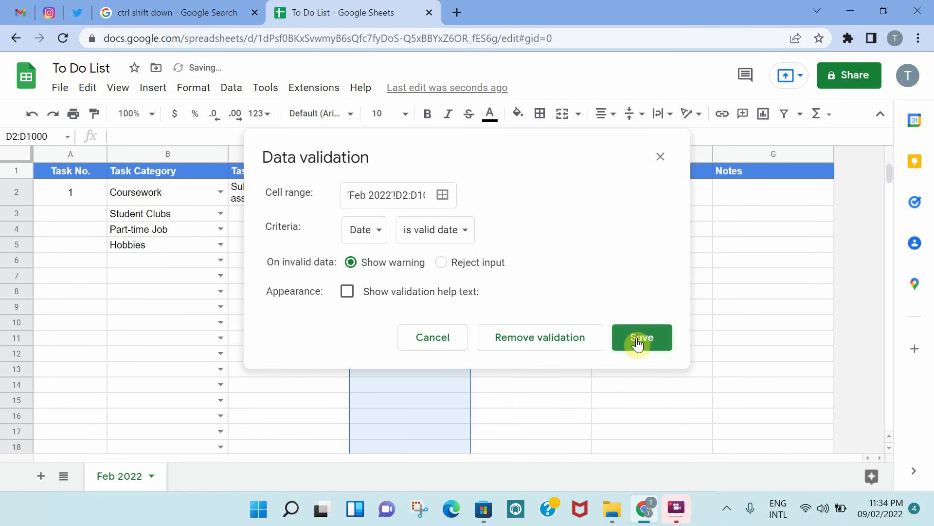
click(466, 217)
click(462, 196)
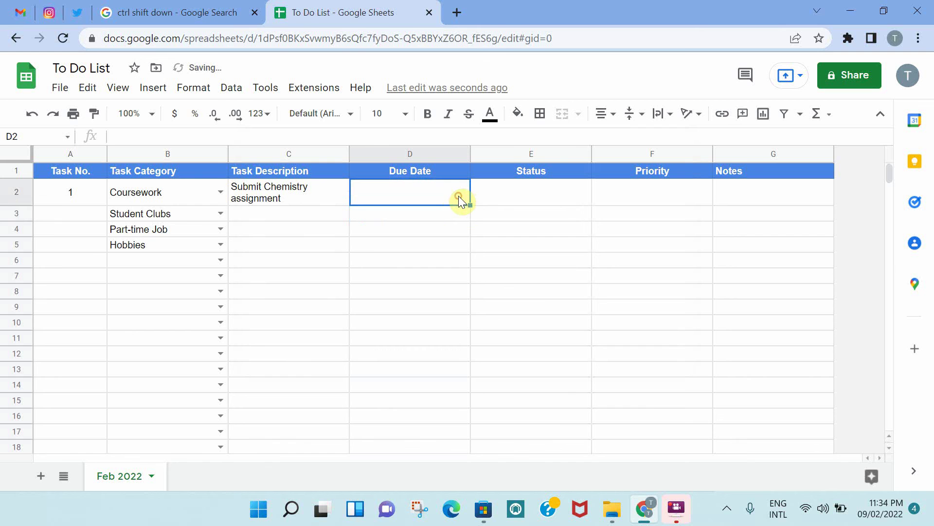
Step: Pick 2022-02-09 for D2 and 2022-02-16 for D3 from the date picker
double_click(424, 197)
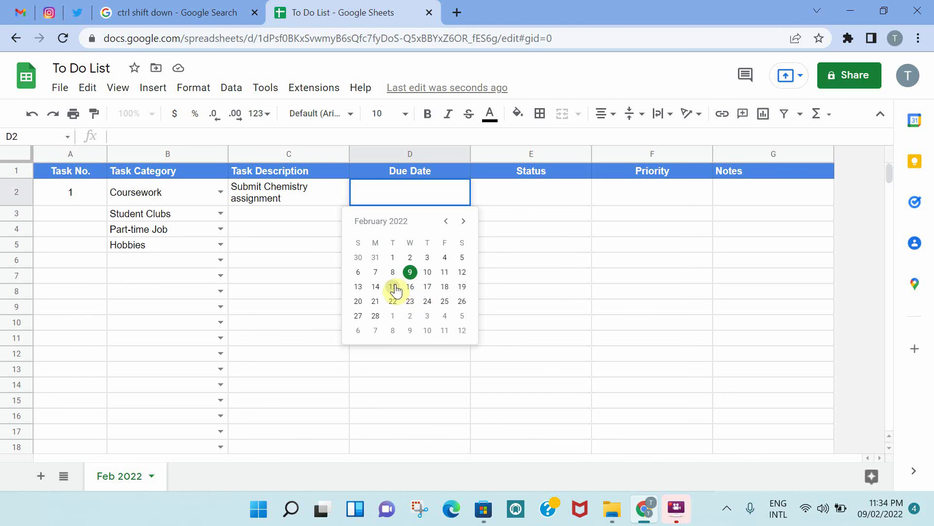
click(410, 271)
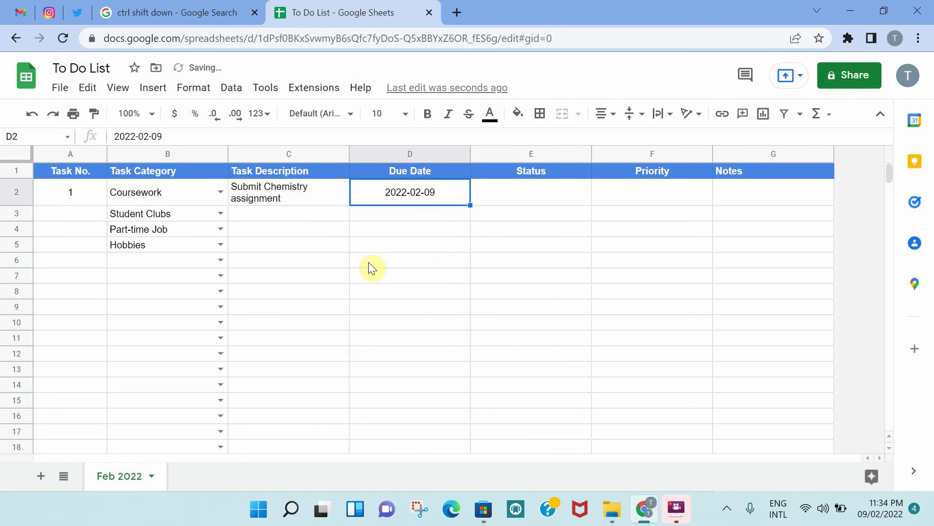
click(425, 215)
double_click(425, 214)
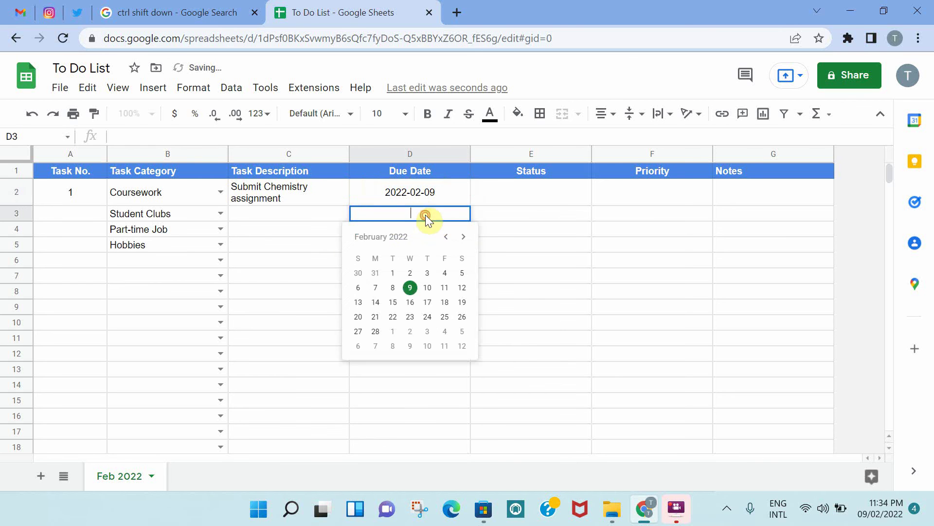
click(410, 302)
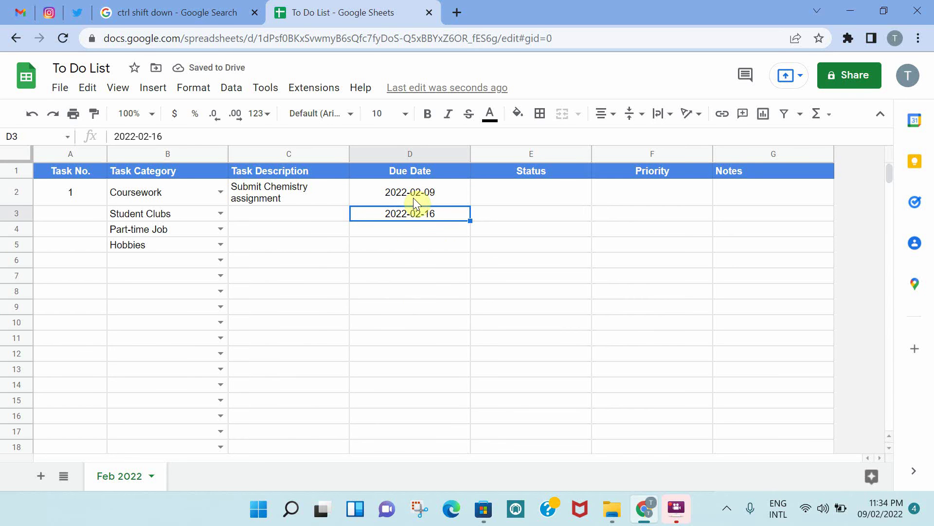
drag(442, 194, 439, 210)
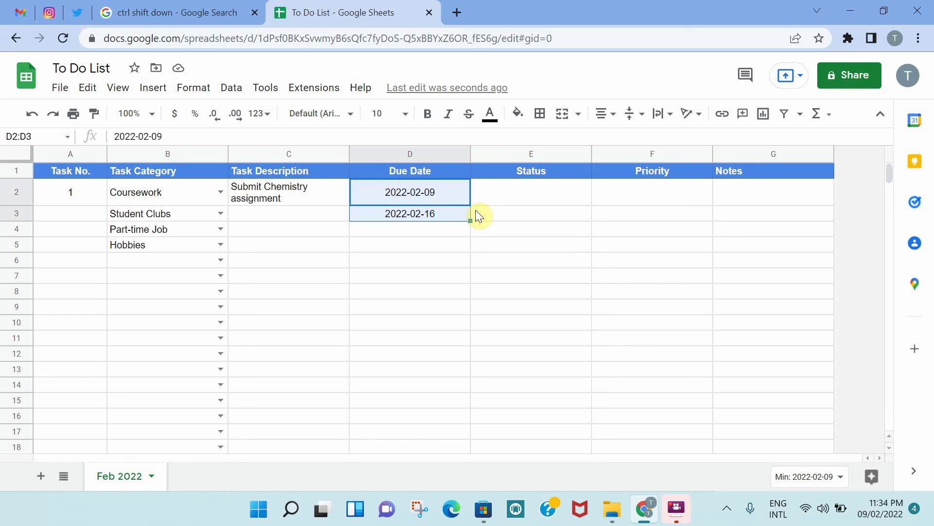
click(489, 200)
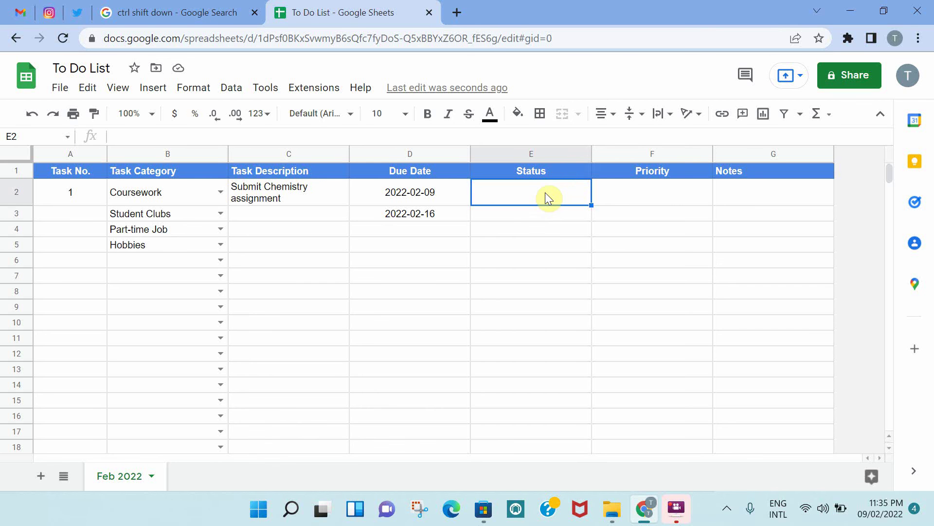
text(Not )
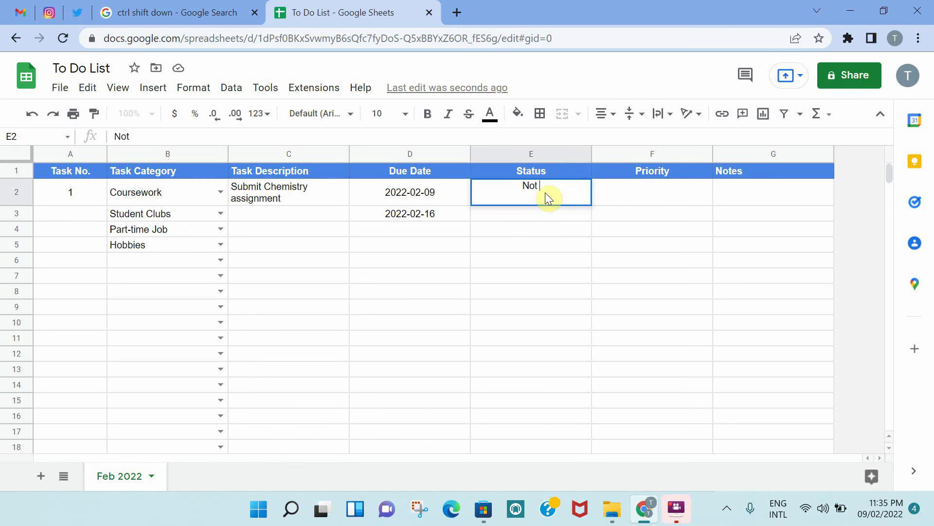
text(started)
key(Return)
text(In progress)
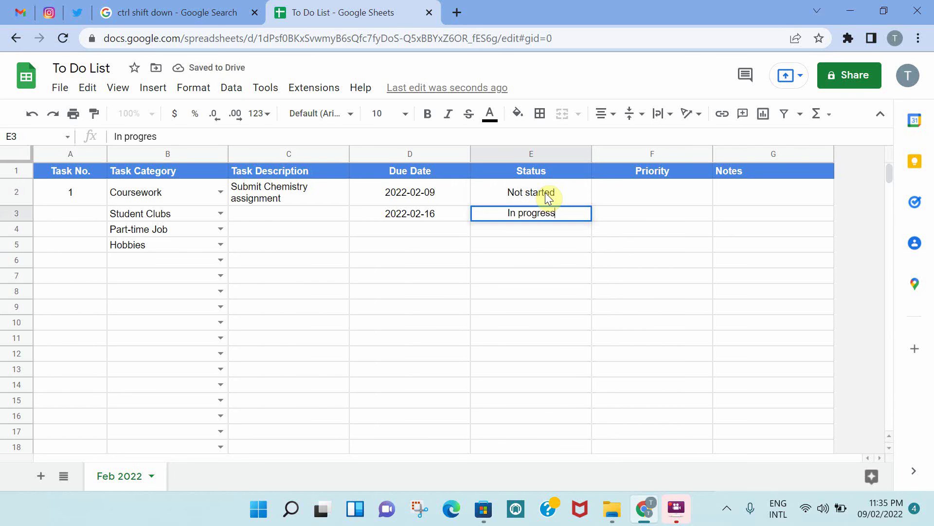
key(Return)
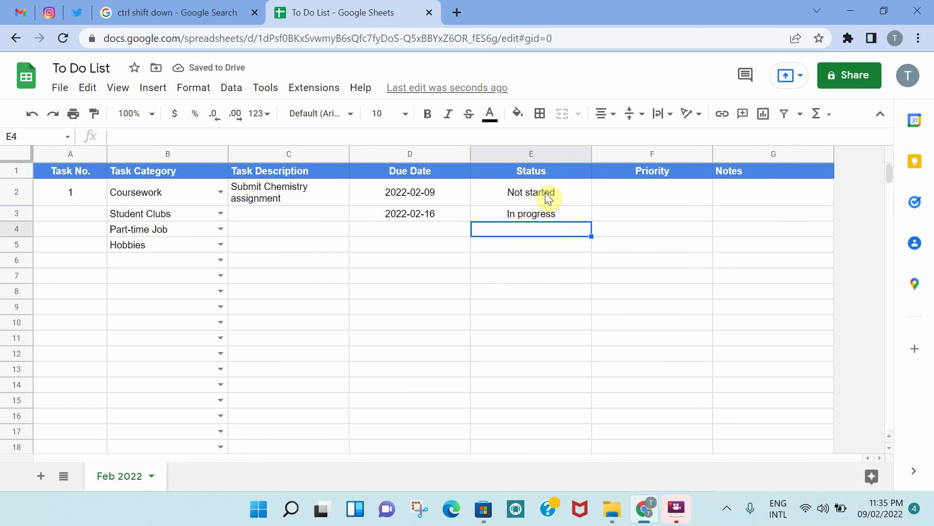
text(Compl)
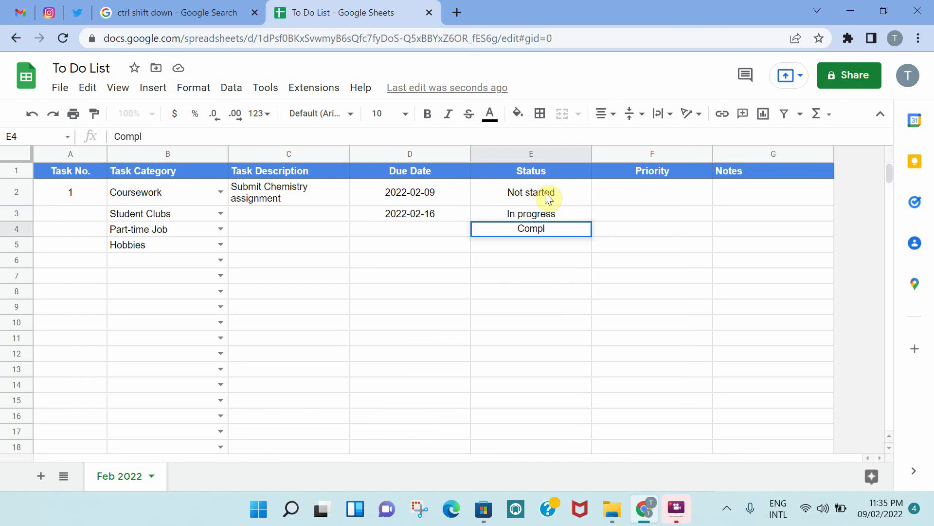
text(eted)
key(Return)
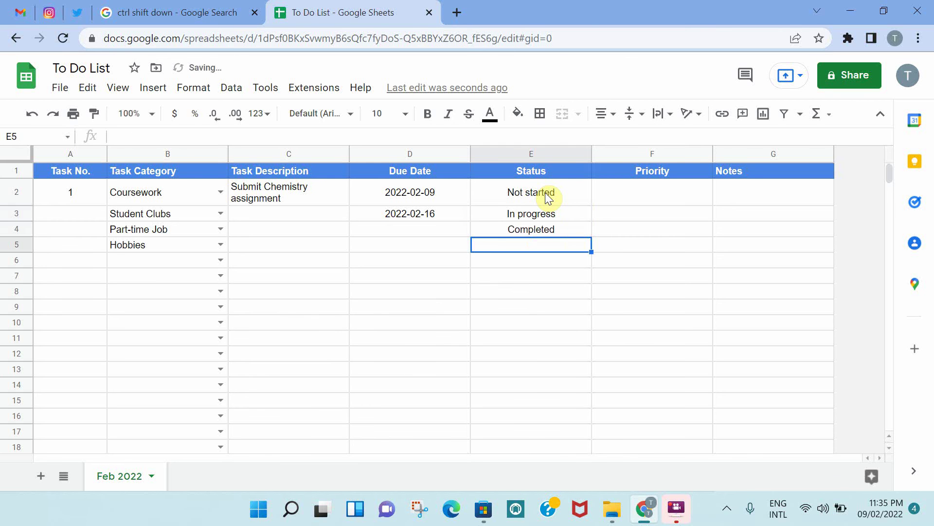
text(Delayed)
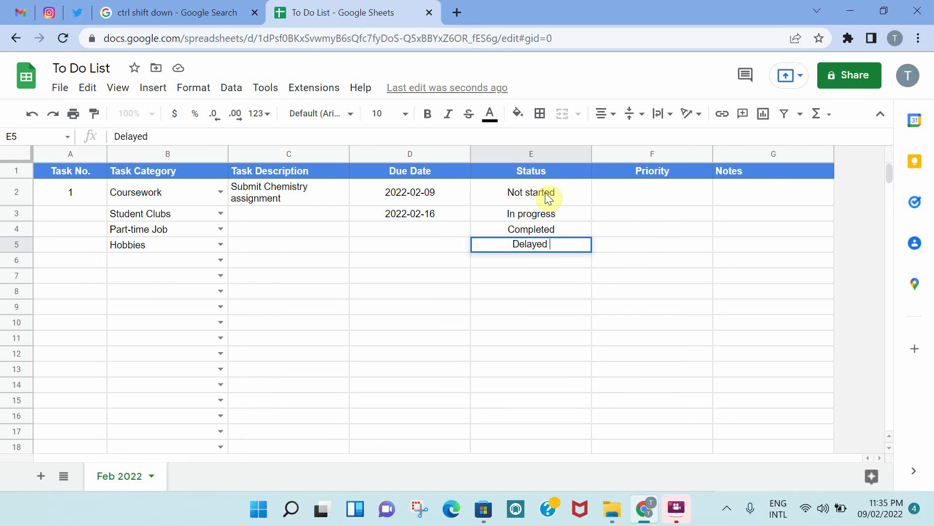
click(564, 251)
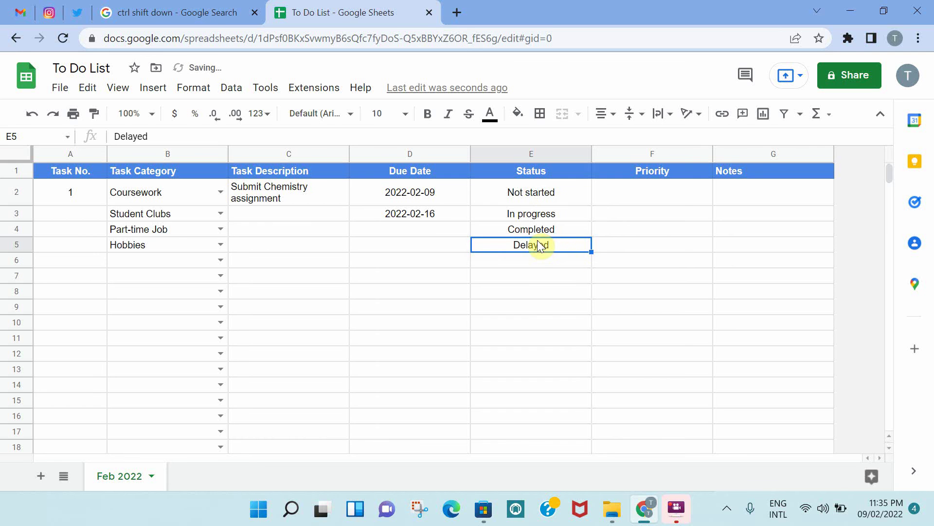
drag(549, 191, 549, 238)
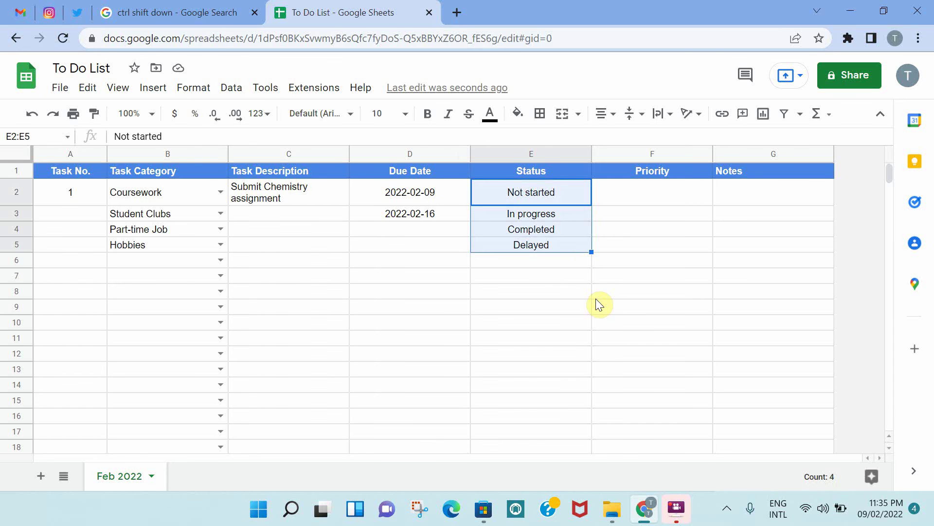
key(Delete)
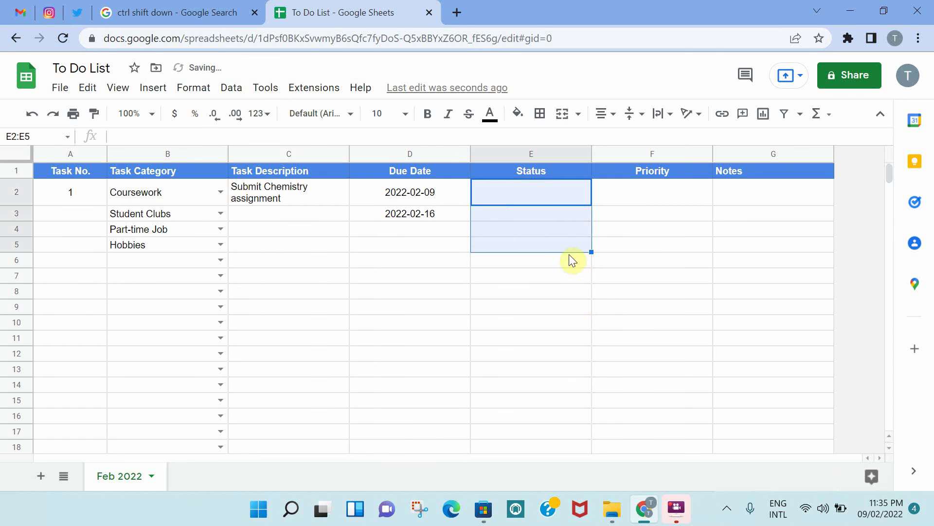
Step: Give E2:E1000 a list-of-items rule: Not started, In progress, Completed, Delayed
click(553, 197)
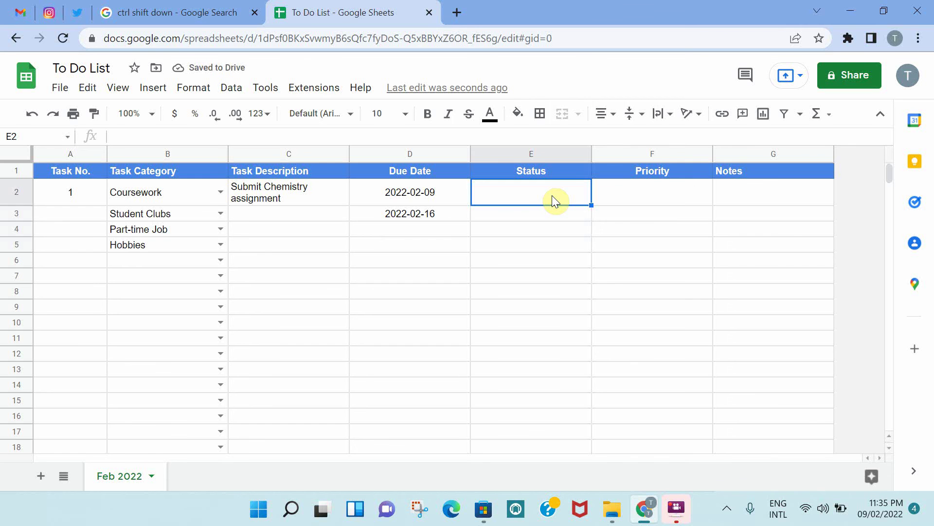
key(ctrl+shift+Down)
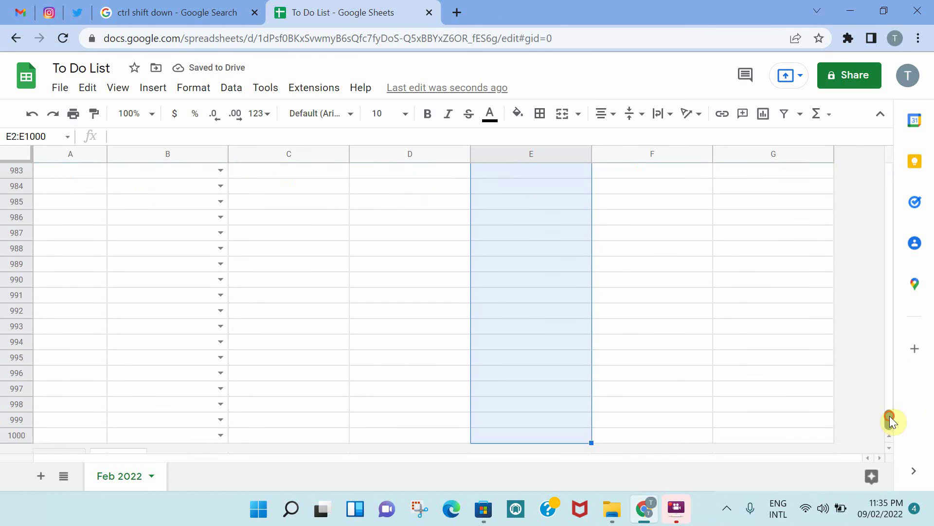
drag(890, 417, 878, 125)
click(234, 88)
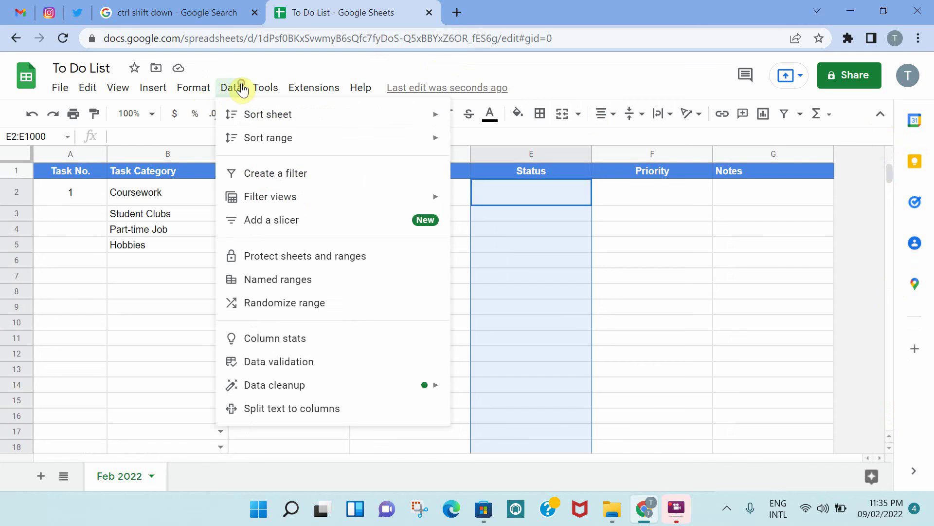
click(308, 360)
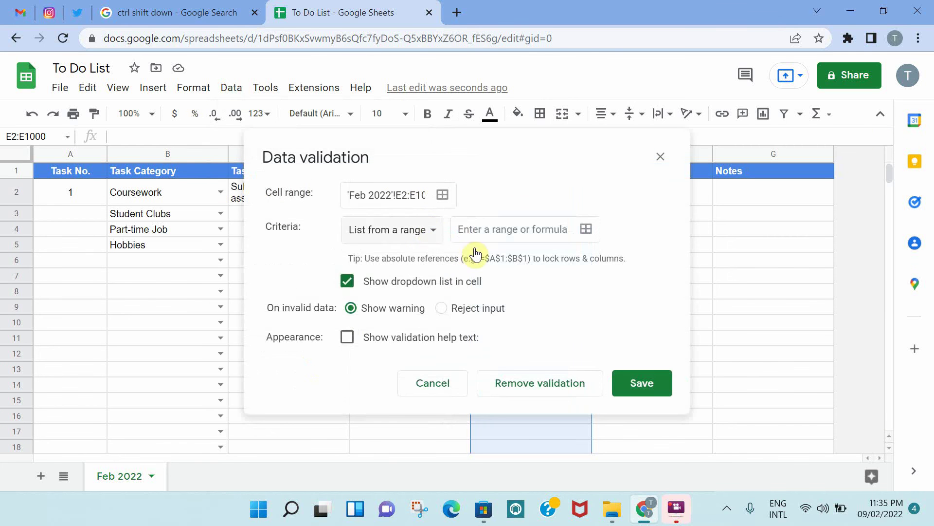
click(418, 233)
click(420, 254)
click(445, 219)
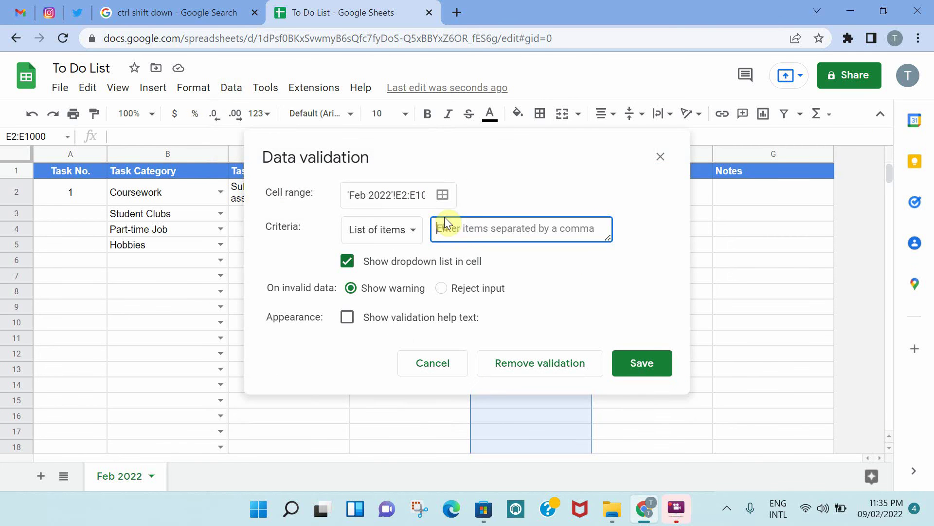
text(N)
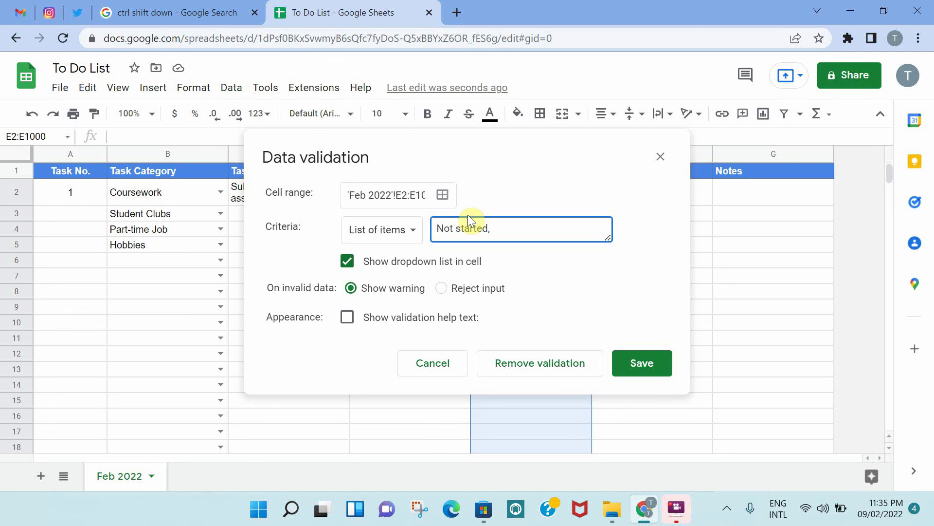
text(ot started, In progress, Completed, Delayed)
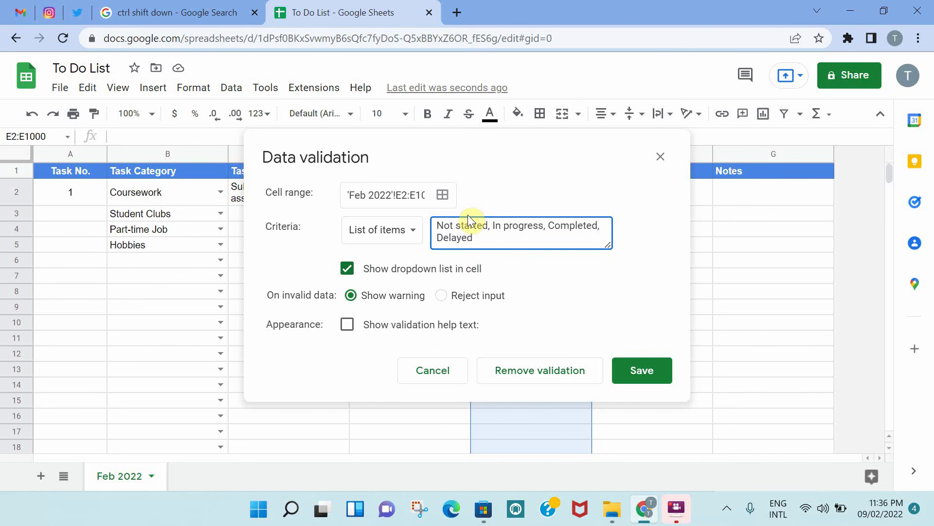
click(642, 370)
Step: Choose Not started, In progress, Completed and Delayed from the dropdowns in E2 to E5
click(583, 190)
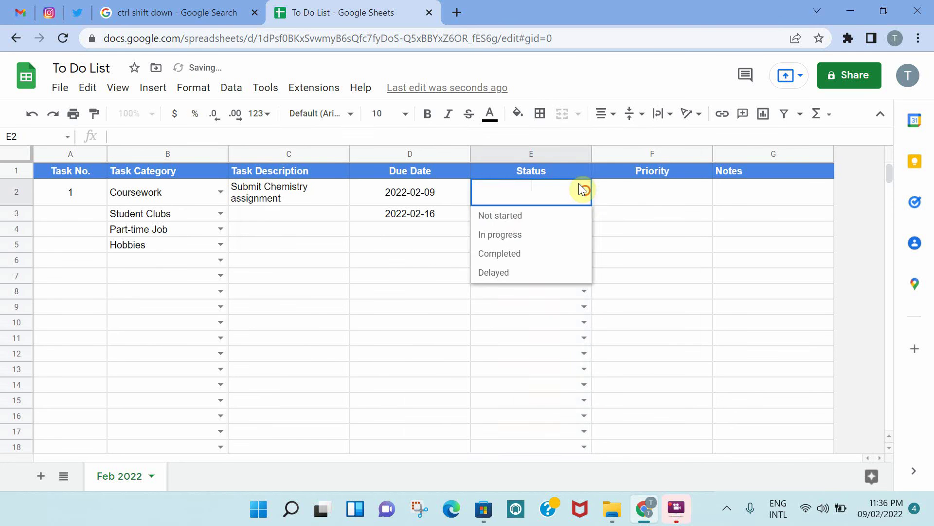
click(521, 217)
click(580, 214)
click(536, 252)
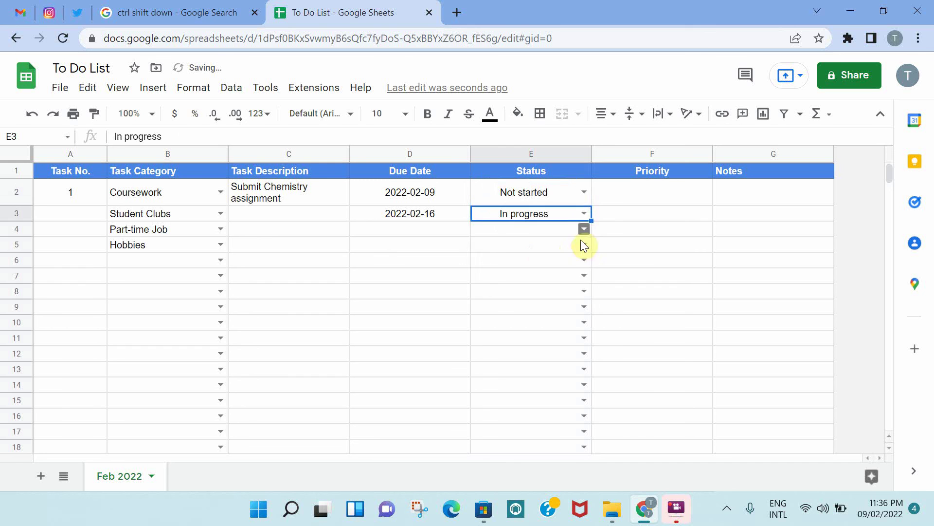
click(584, 229)
click(530, 286)
click(585, 247)
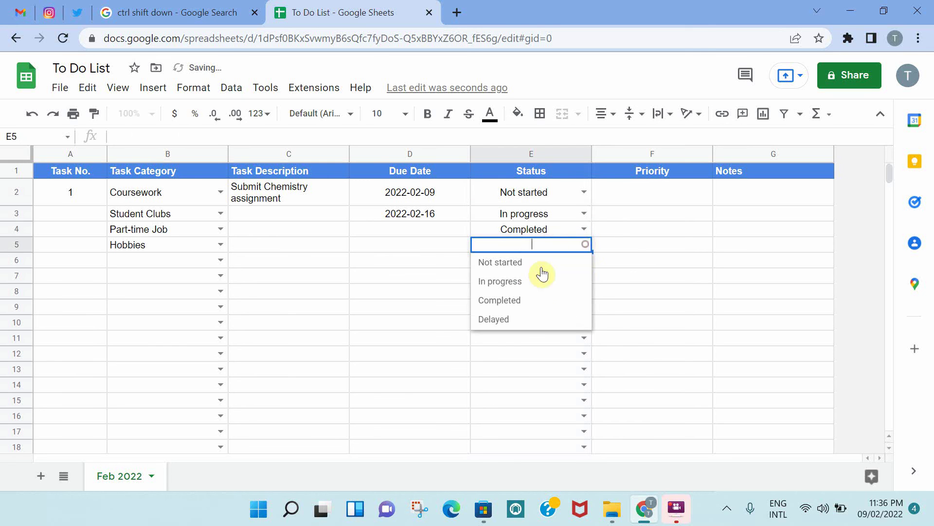
click(494, 319)
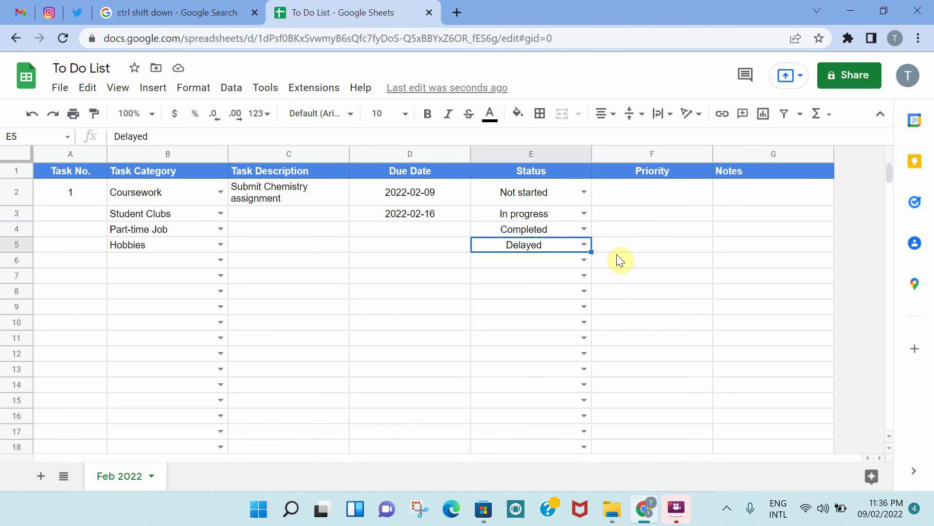
Step: Fill E4 light green, E5 light red, E3 light yellow and E2 light grey
click(536, 228)
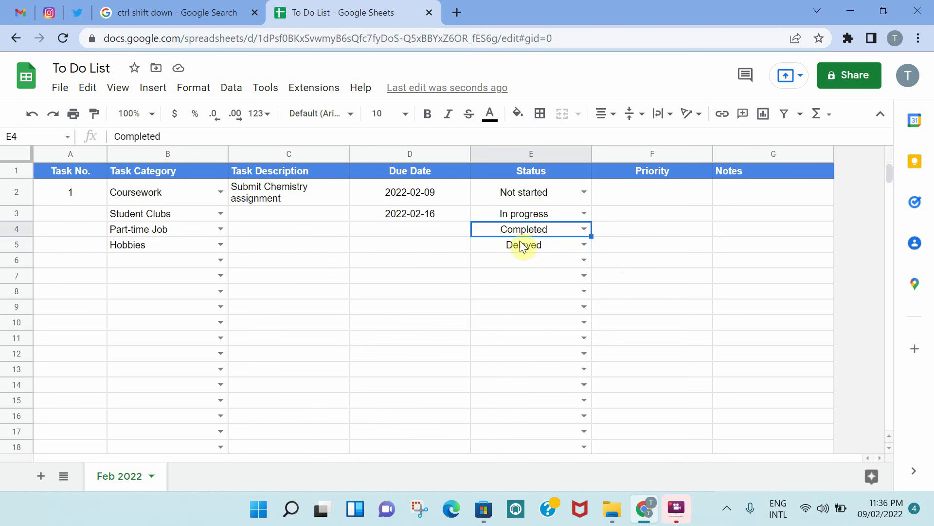
click(518, 113)
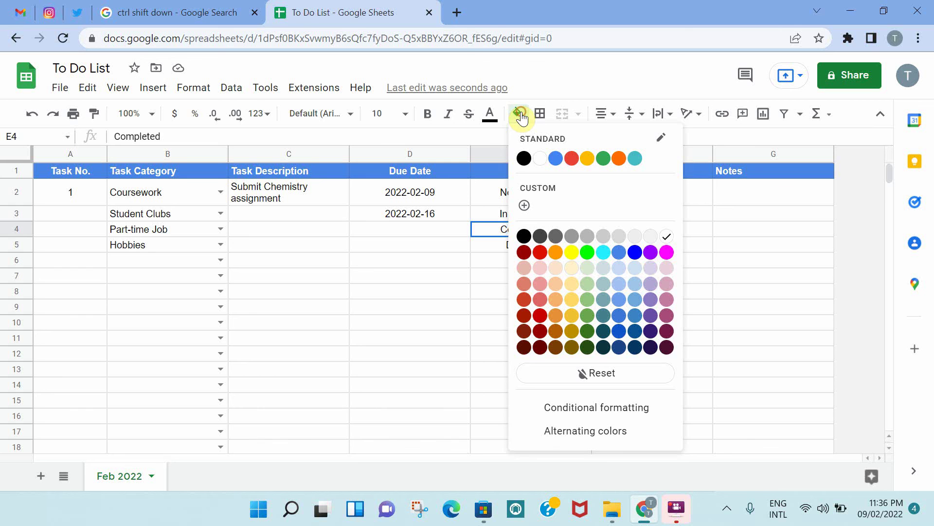
click(589, 267)
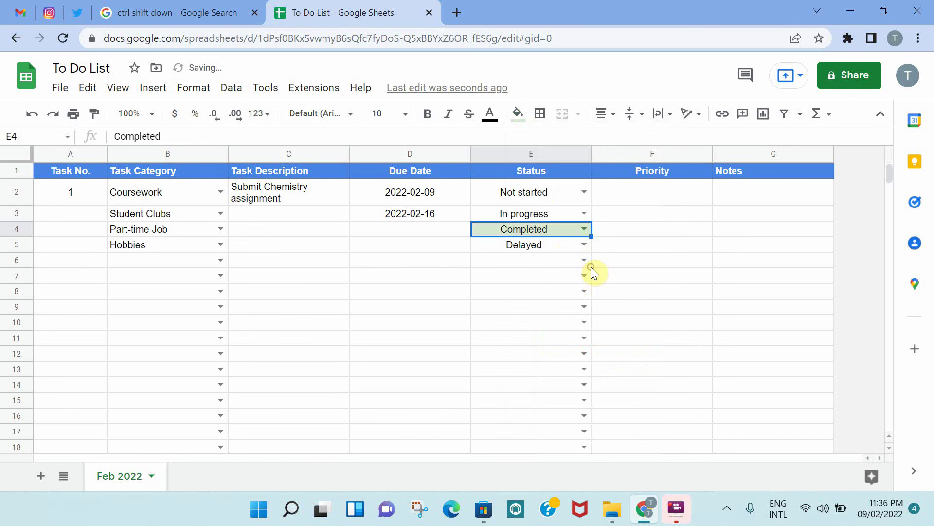
click(550, 243)
click(527, 112)
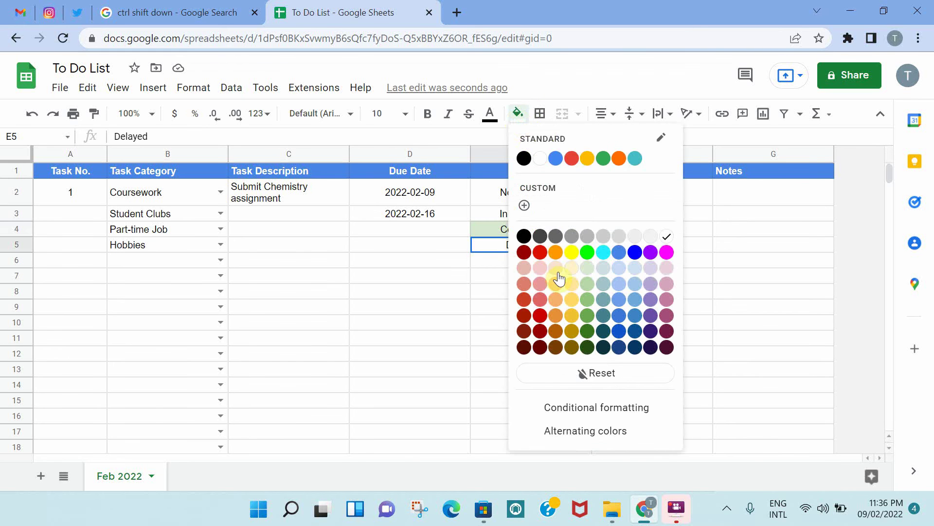
click(540, 267)
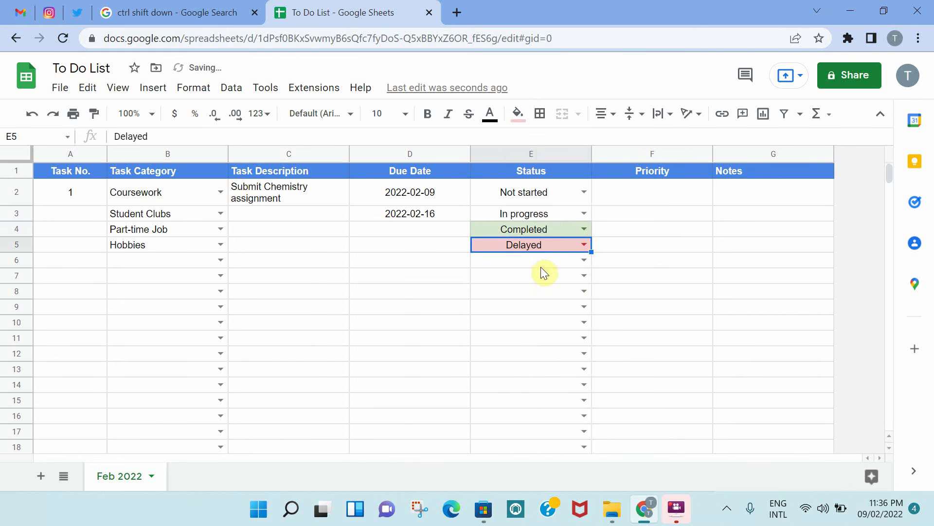
click(543, 214)
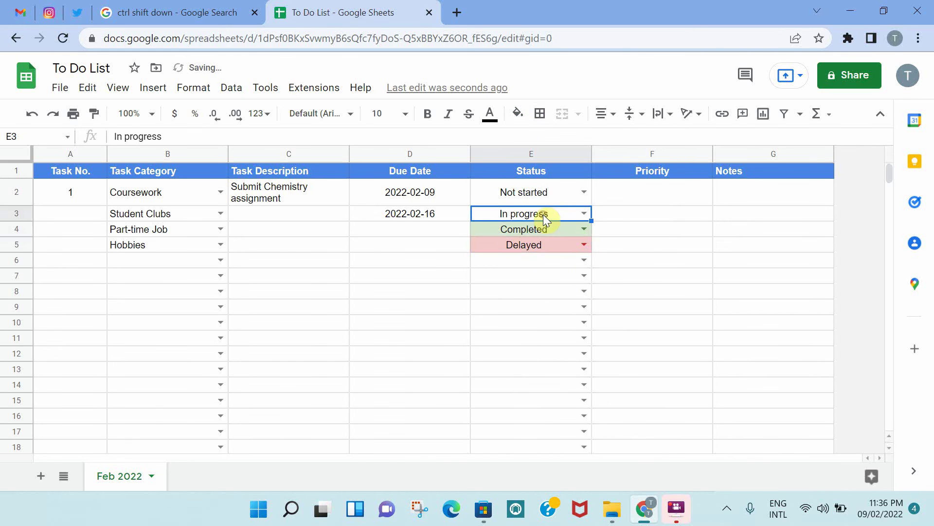
click(518, 115)
click(575, 270)
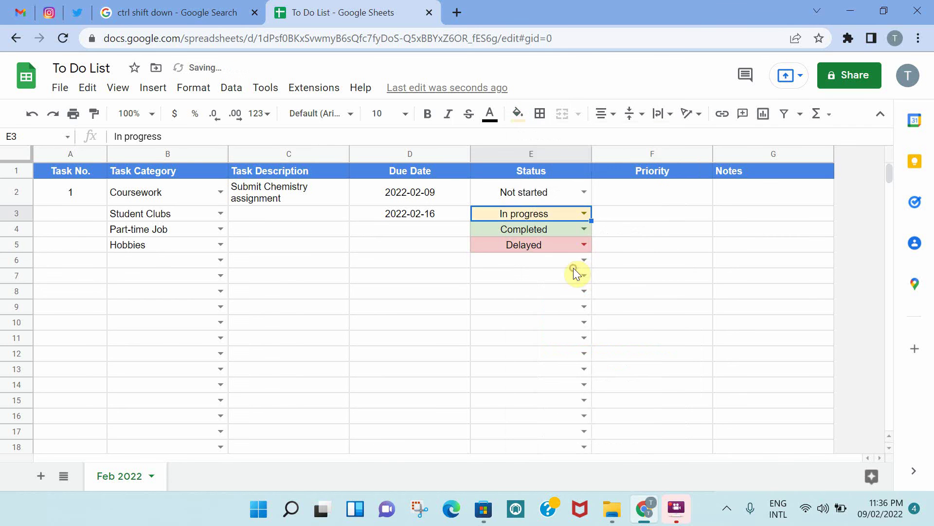
click(514, 190)
click(518, 114)
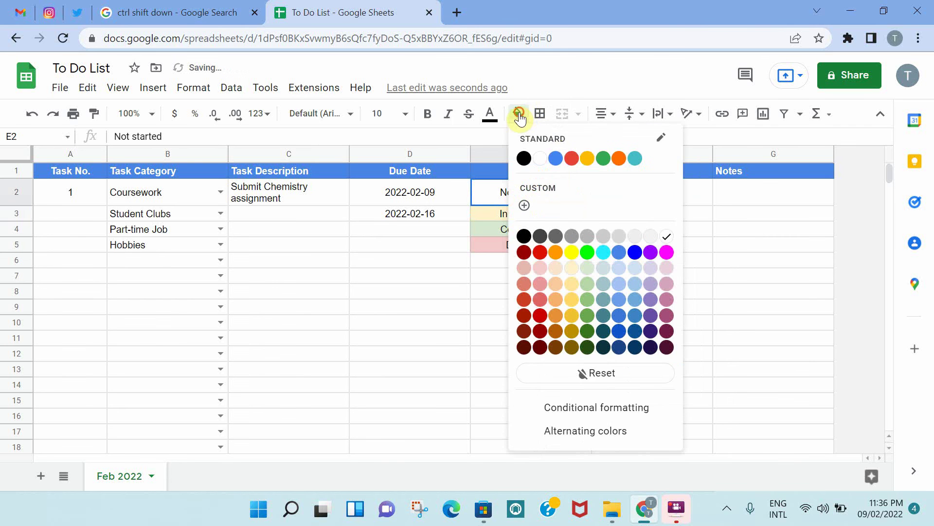
click(618, 239)
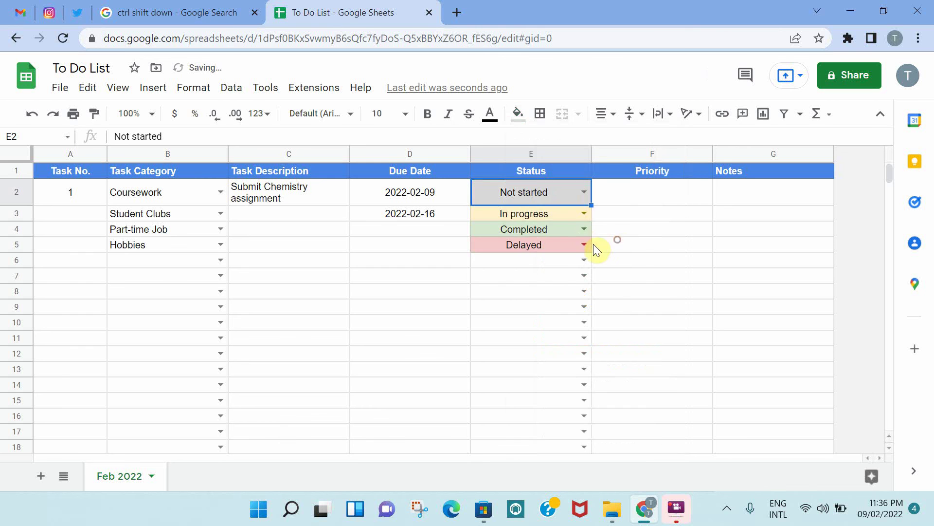
Step: Set E6 to Delayed and E7 to Completed, fill E6 light red, then clear E2:E7's values
click(552, 262)
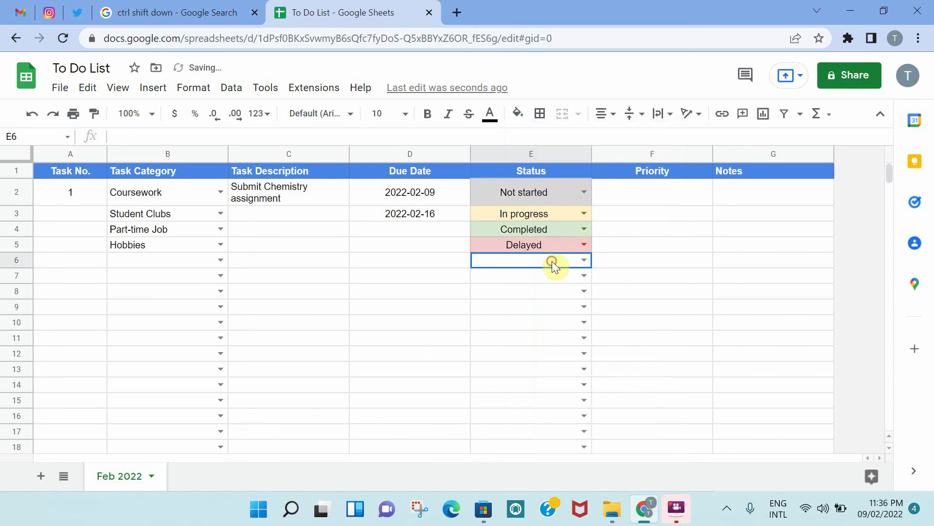
click(584, 260)
click(518, 329)
click(584, 274)
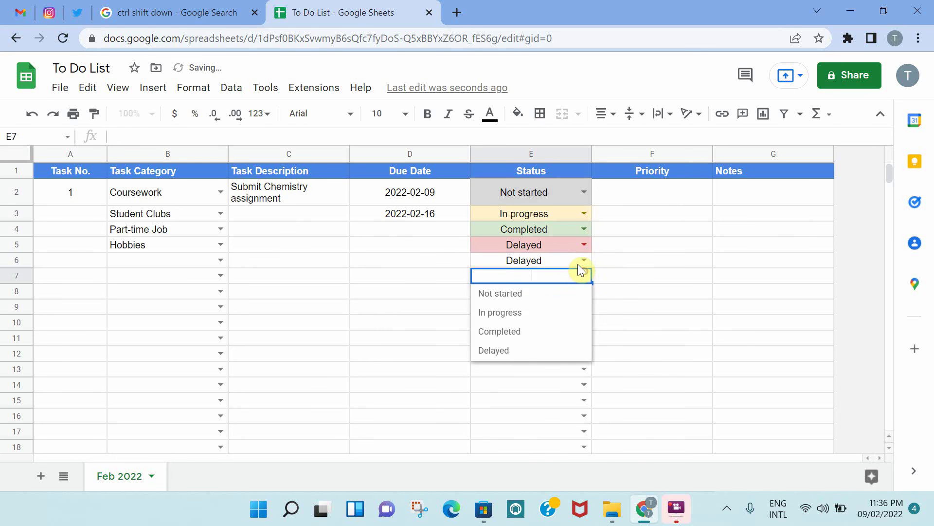
click(511, 333)
click(550, 260)
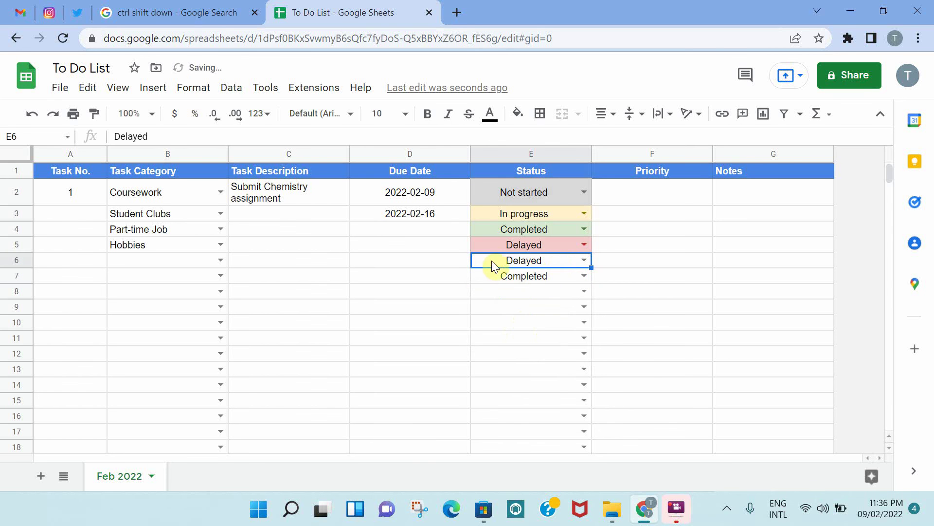
click(520, 116)
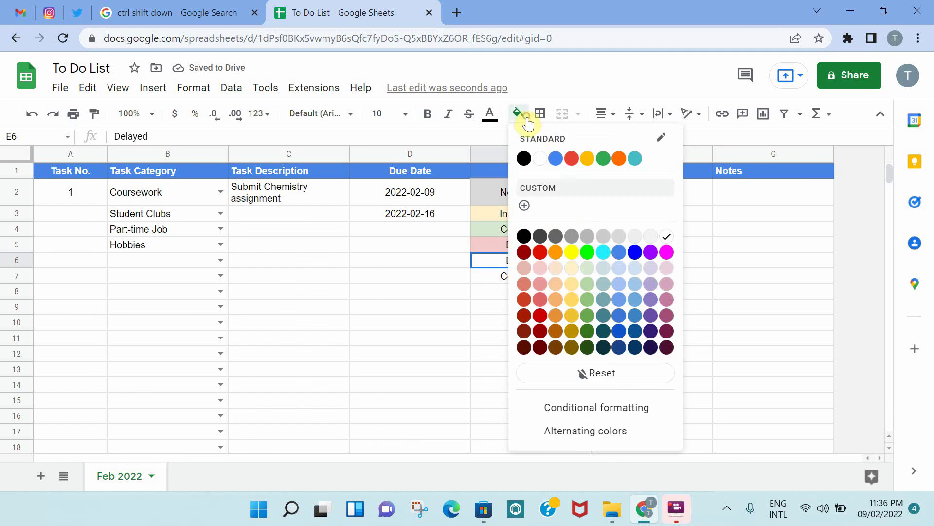
click(536, 264)
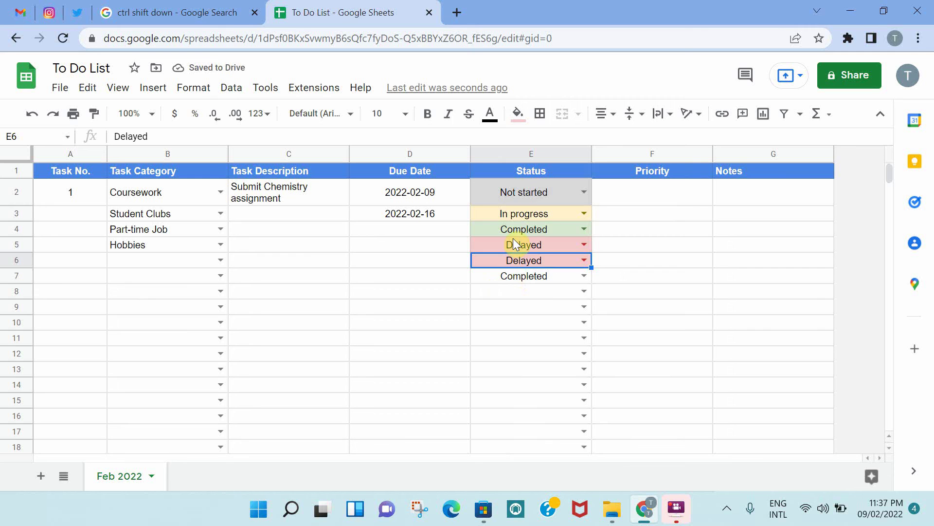
drag(532, 197, 544, 280)
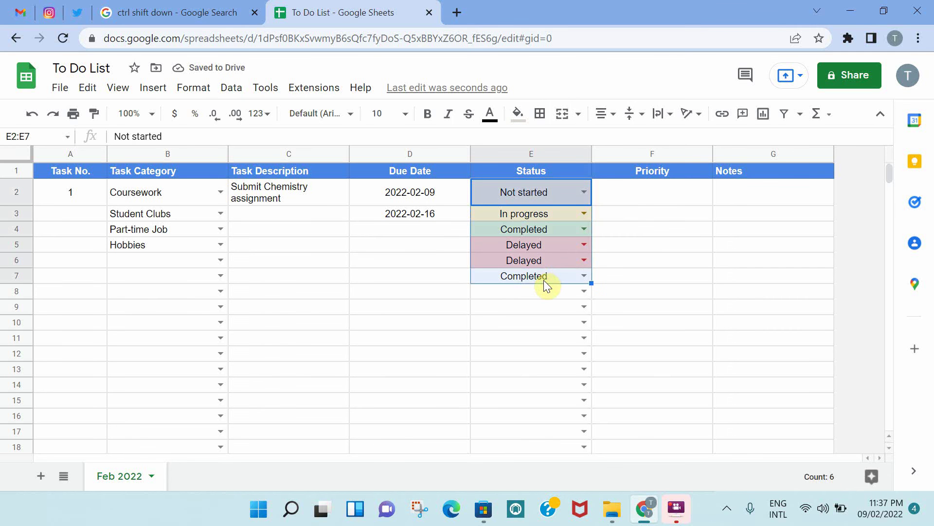
key(Delete)
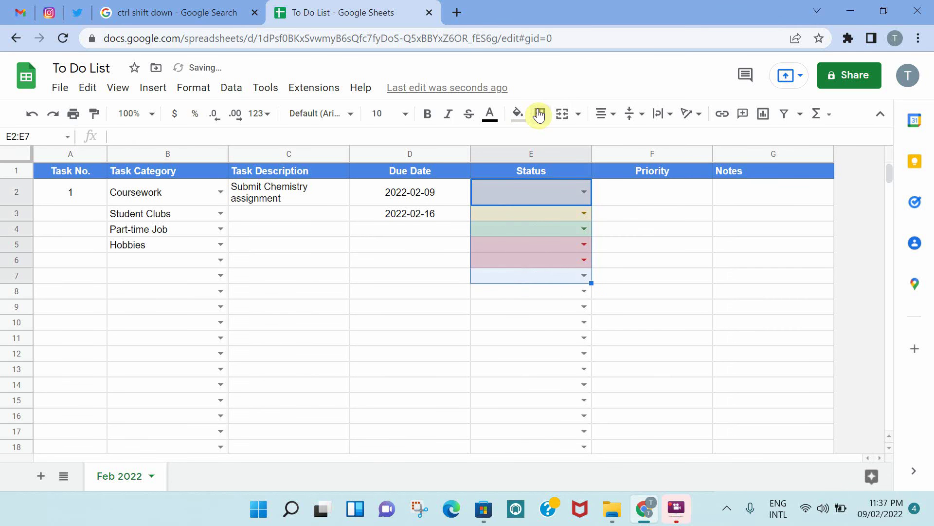
Step: Remove the fill colours from E2:E7
click(517, 116)
click(607, 385)
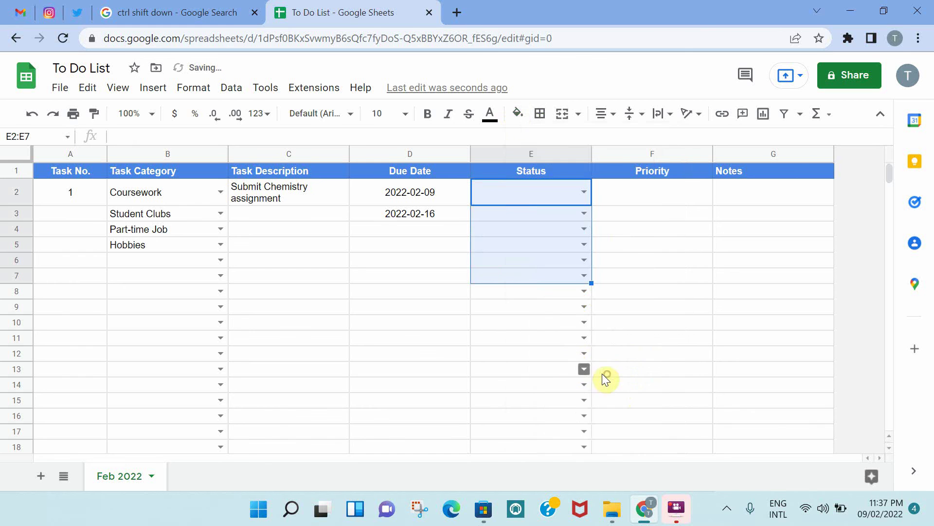
click(559, 194)
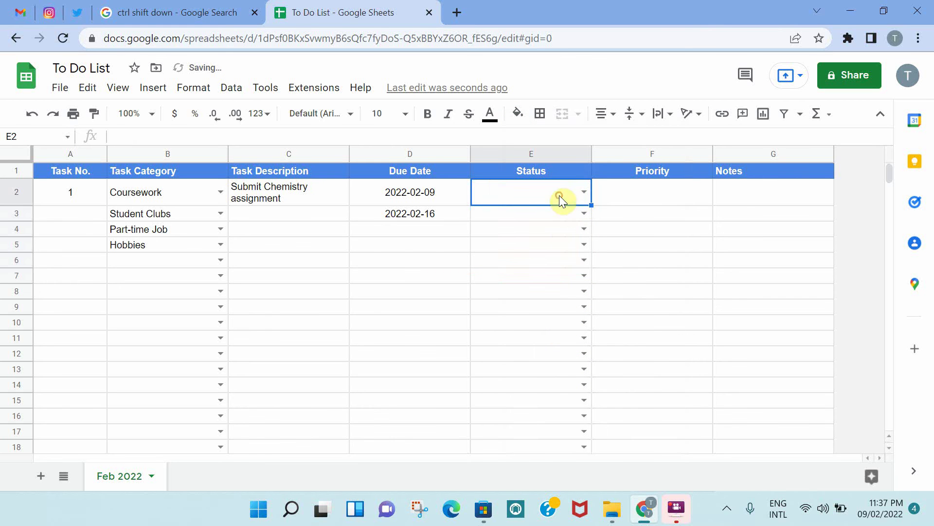
Step: Test the dropdowns with Completed in E2 and Delayed in E3, then delete both values
click(585, 191)
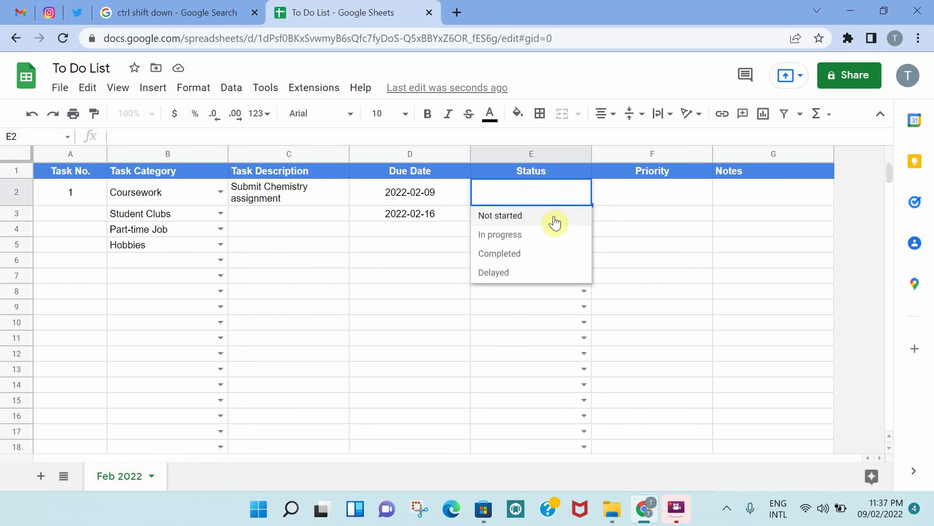
click(536, 254)
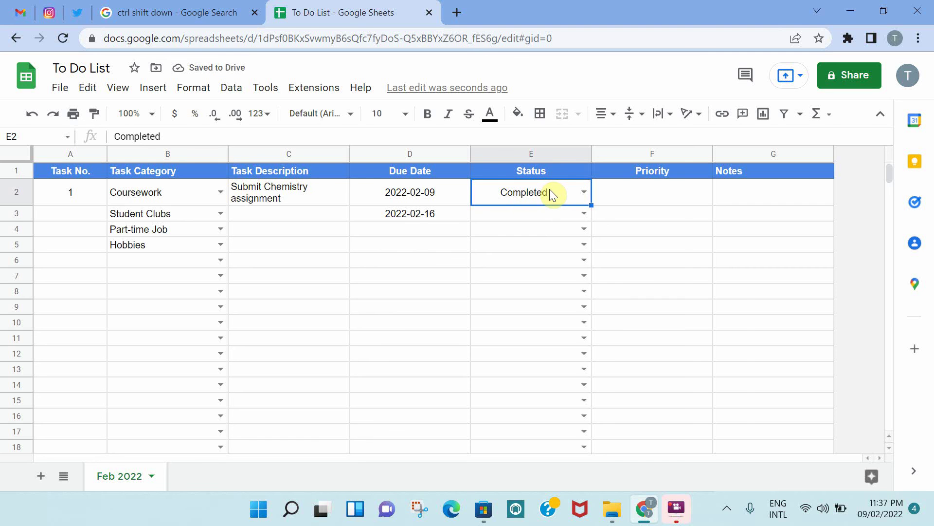
click(584, 212)
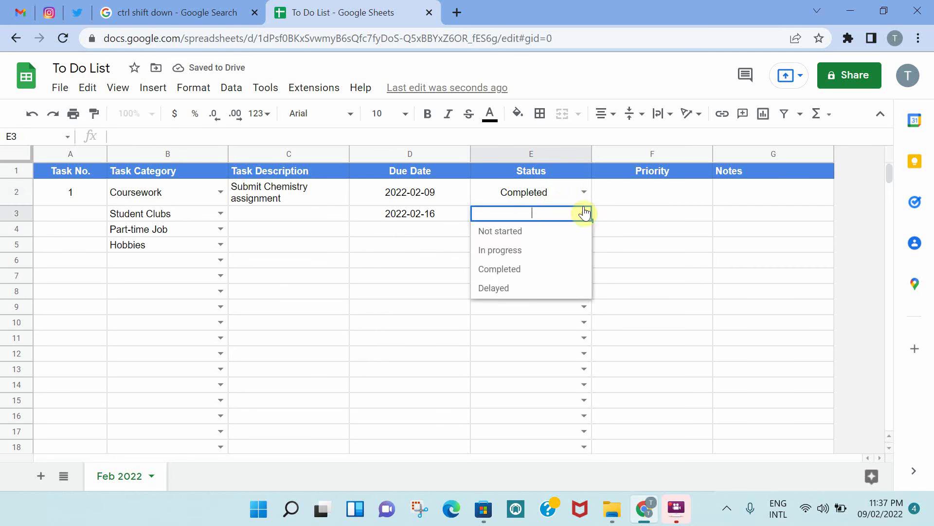
click(532, 287)
click(530, 194)
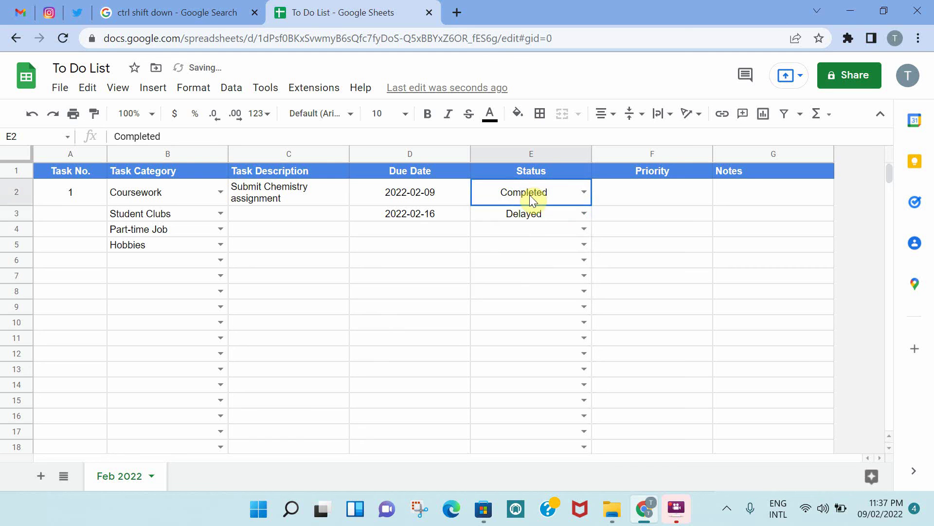
drag(529, 195, 533, 215)
key(Delete)
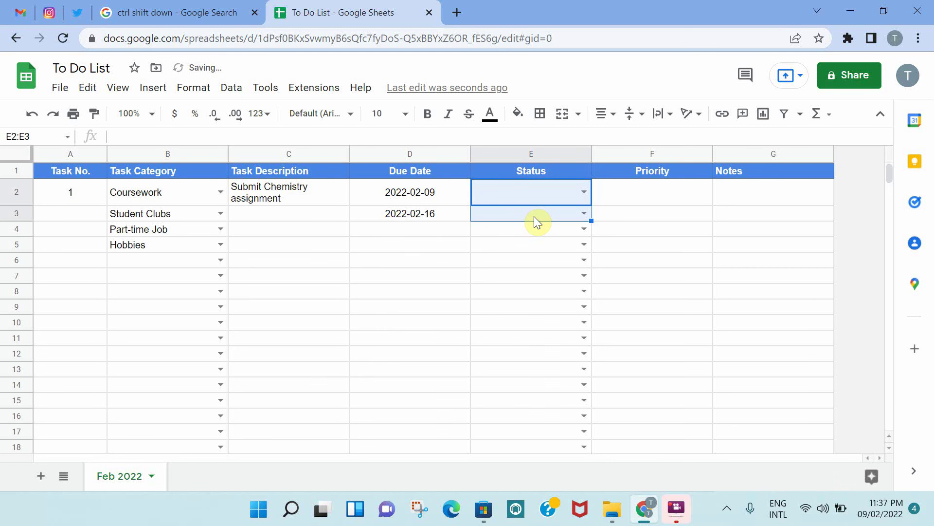
click(607, 210)
click(560, 189)
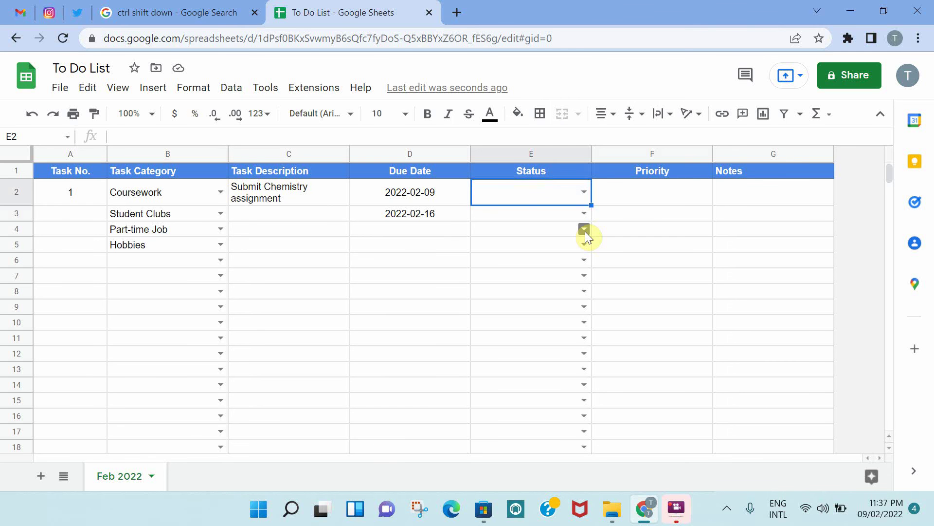
Step: Extend the selection to E2:E1000, glancing at the shortcut search results in between
key(ctrl+shift+Down)
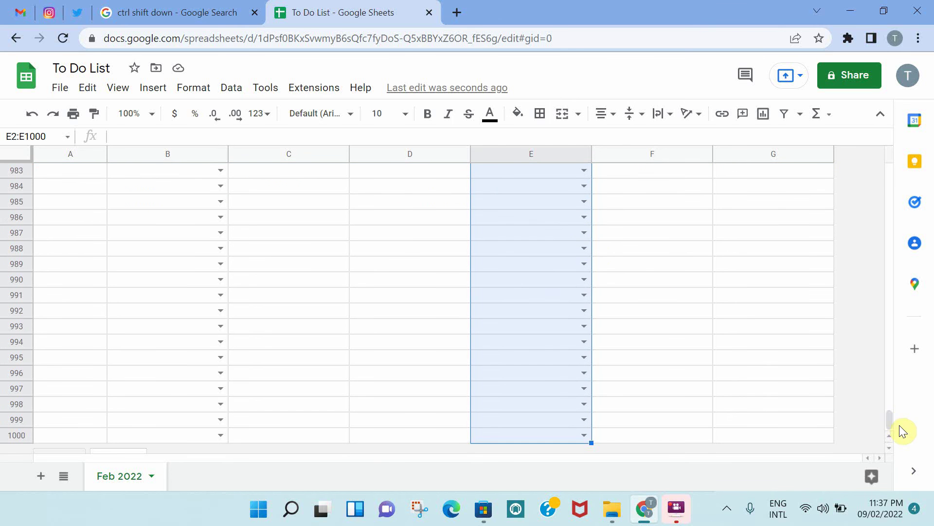
drag(892, 419, 895, 168)
click(188, 12)
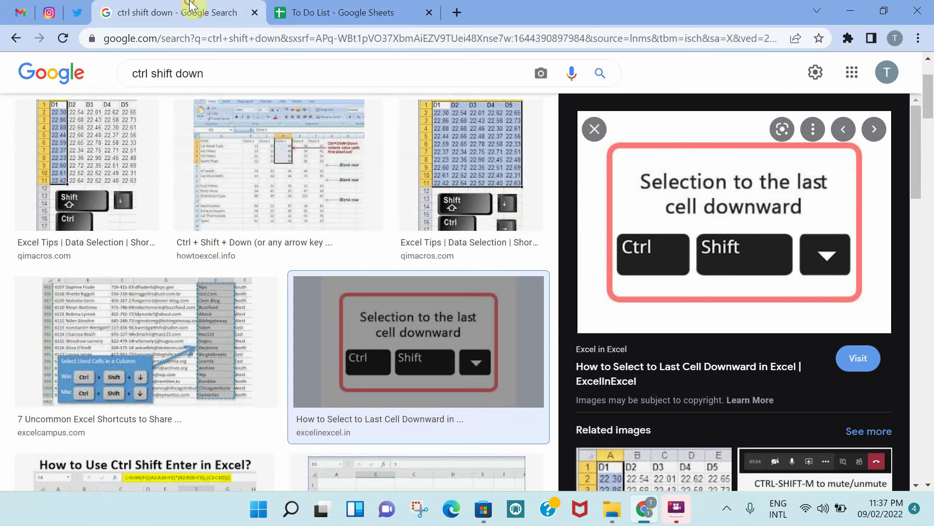
click(327, 12)
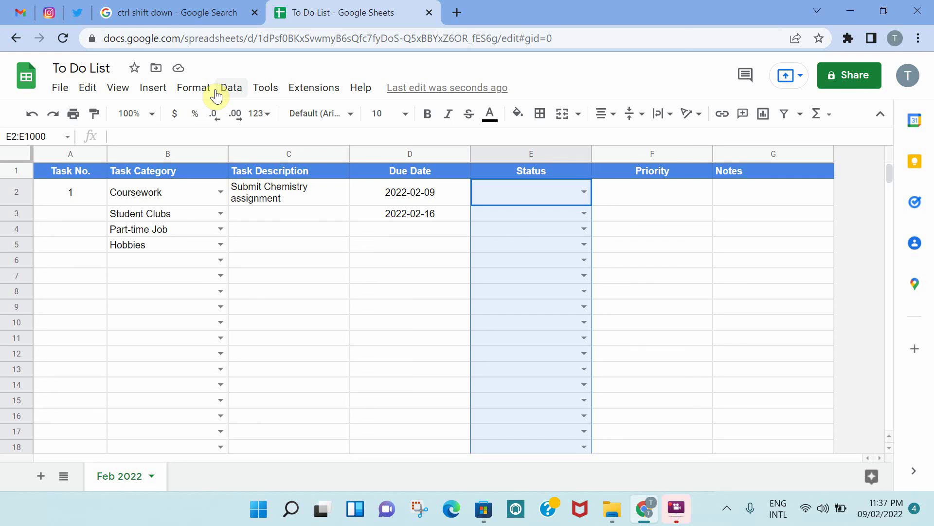
Step: Open conditional formatting for E2:E1000 and delete its default Cell is not empty rule
click(200, 89)
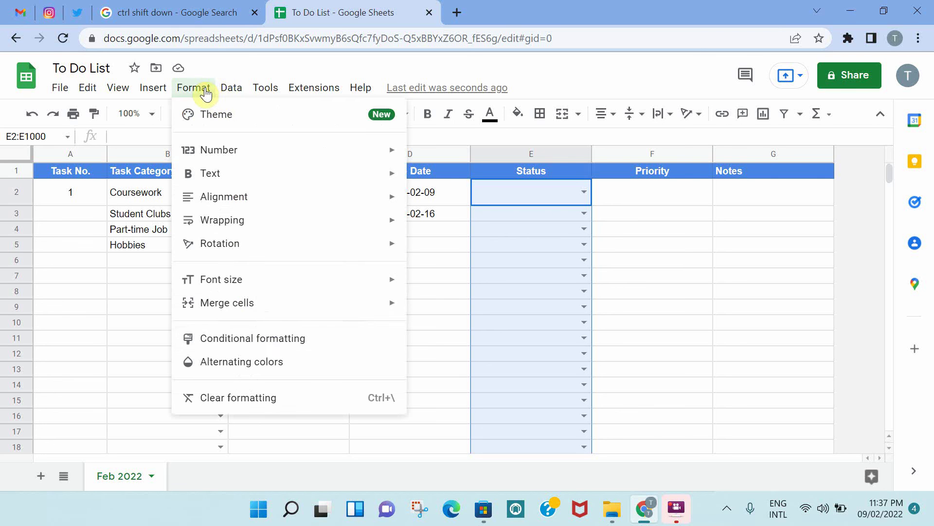
click(264, 340)
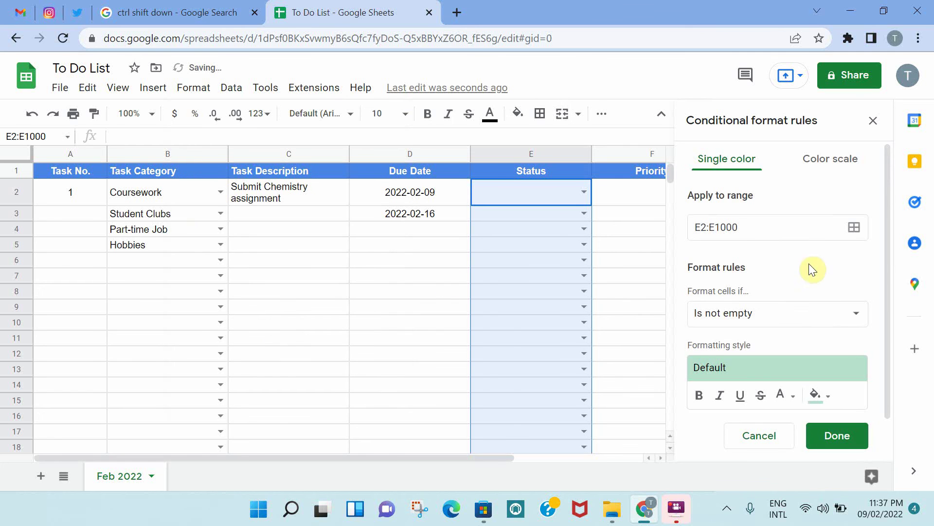
click(873, 121)
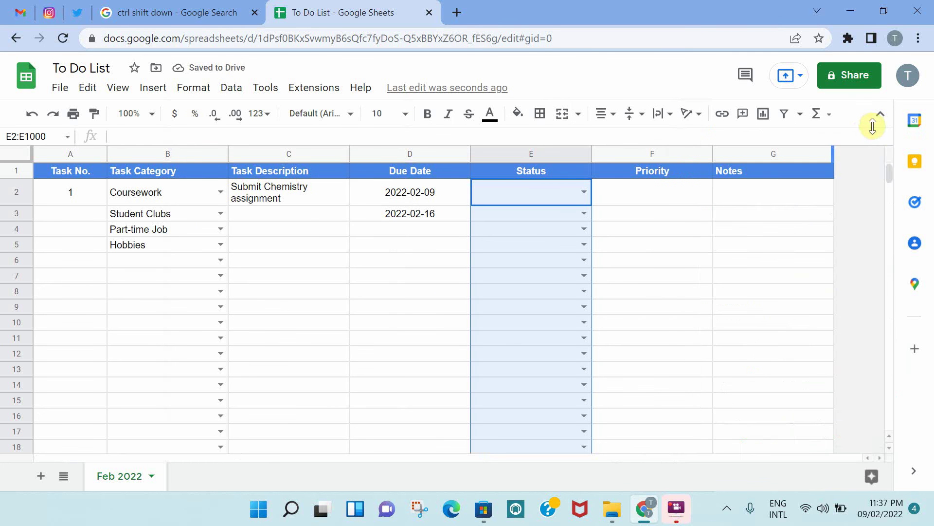
click(194, 88)
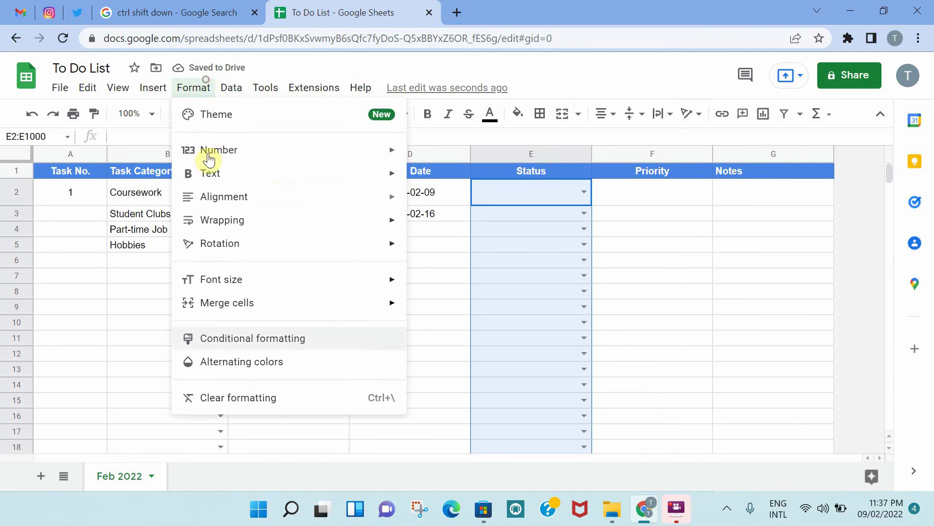
click(255, 338)
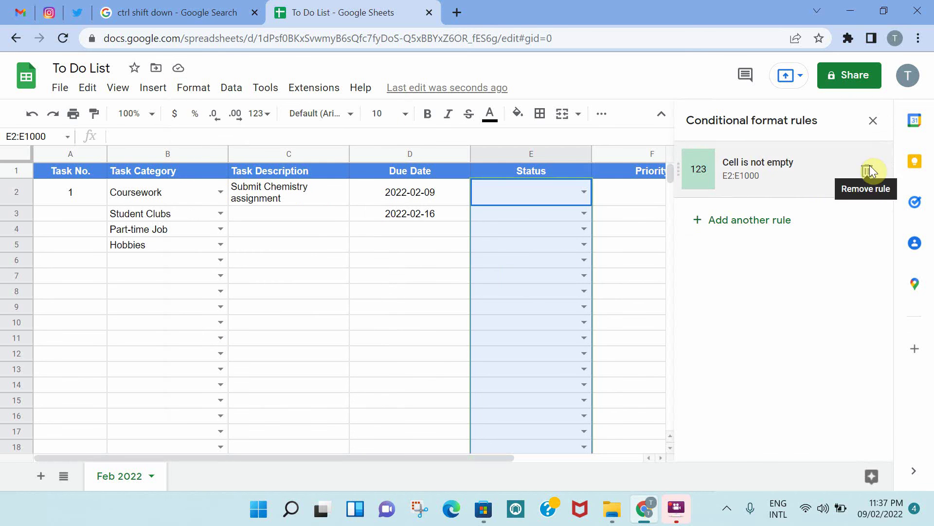
click(867, 171)
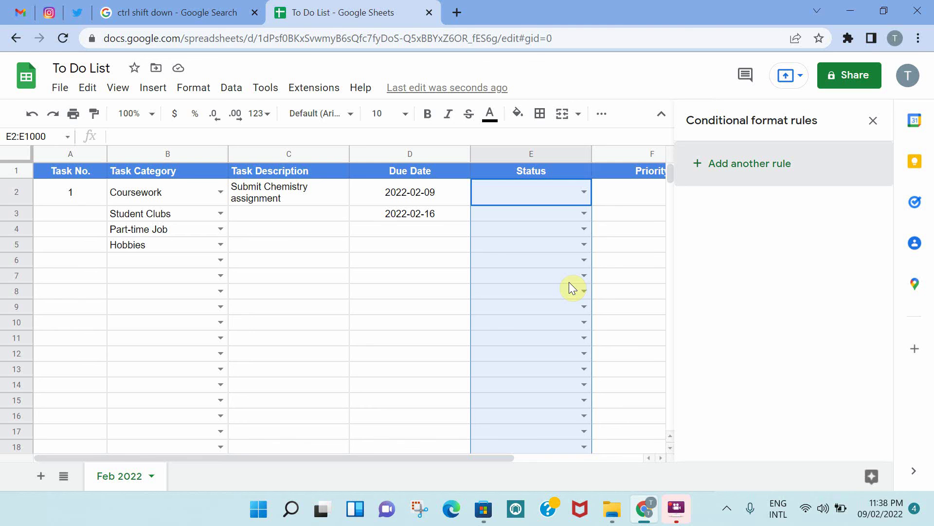
Step: Add a Text contains 'In' rule with a light yellow fill for In progress, then start another rule
click(749, 171)
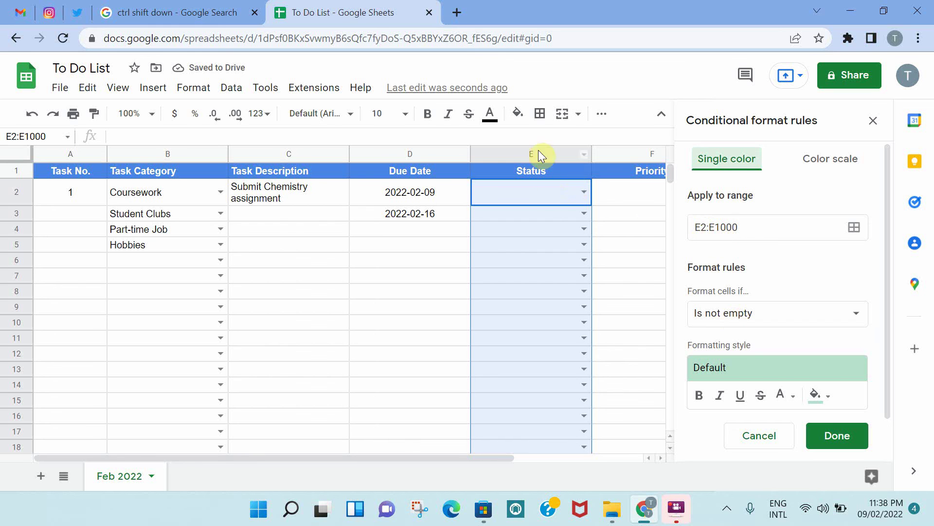
click(776, 322)
click(776, 335)
click(725, 346)
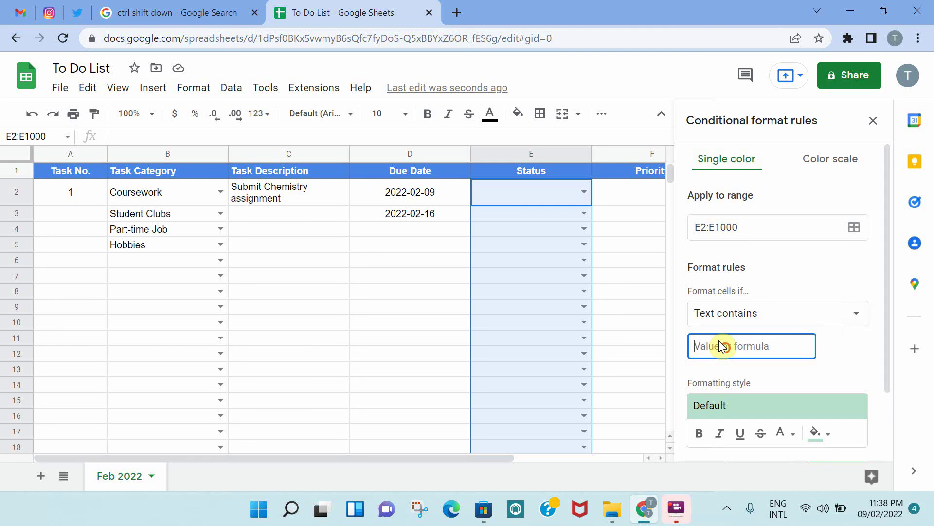
text(In progress)
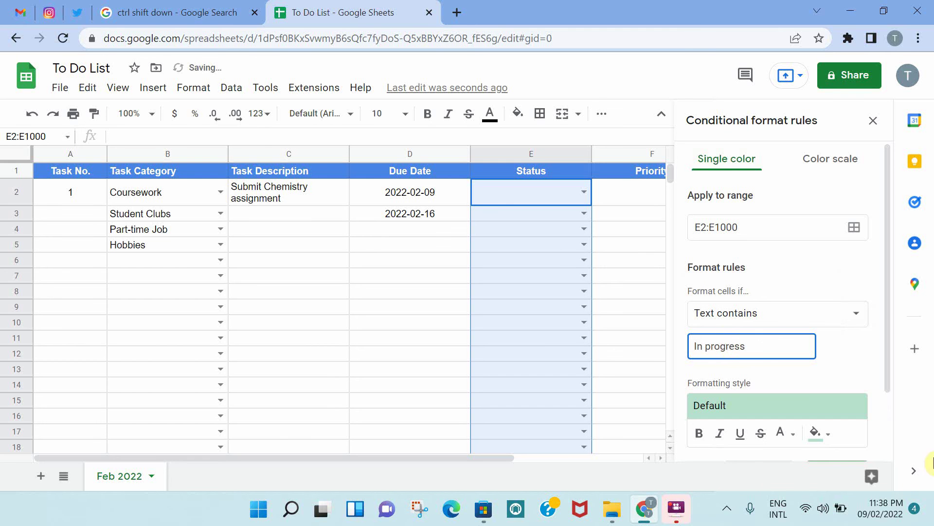
click(819, 433)
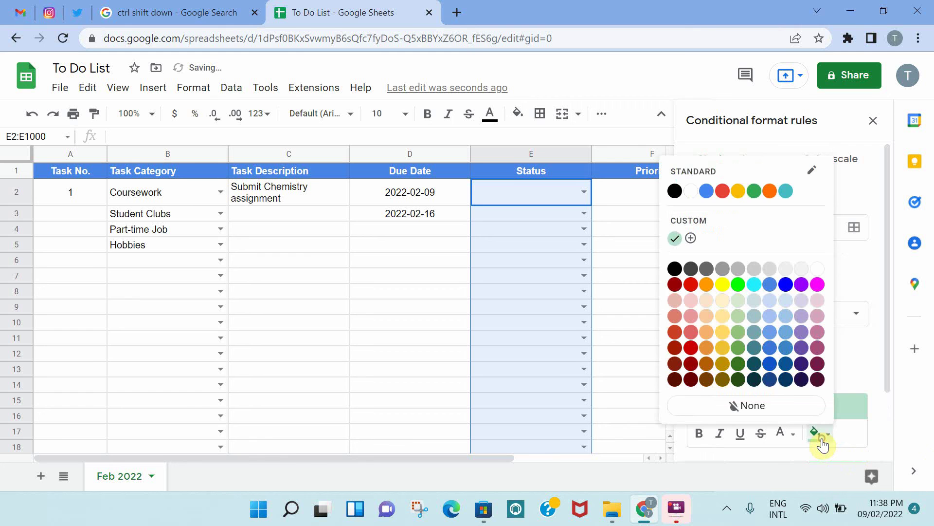
click(722, 300)
scroll(789, 329, down, 2)
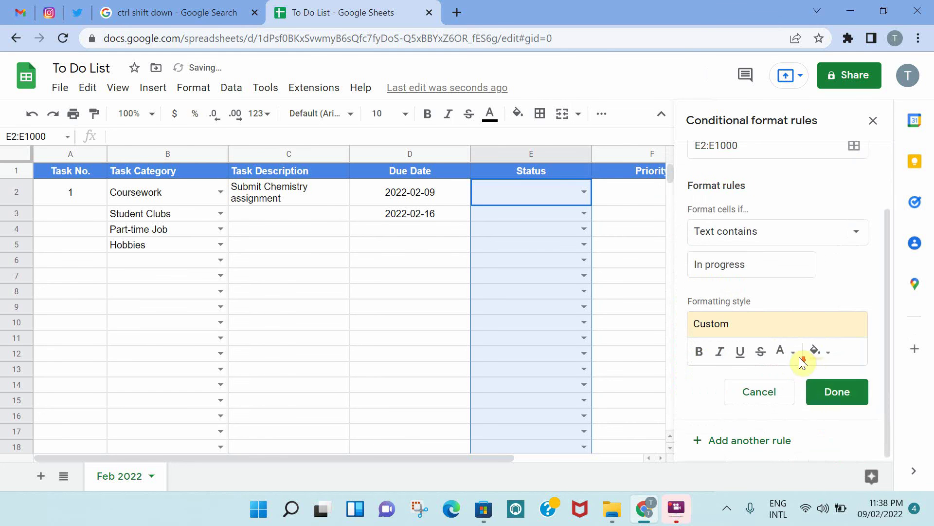
click(850, 390)
click(751, 221)
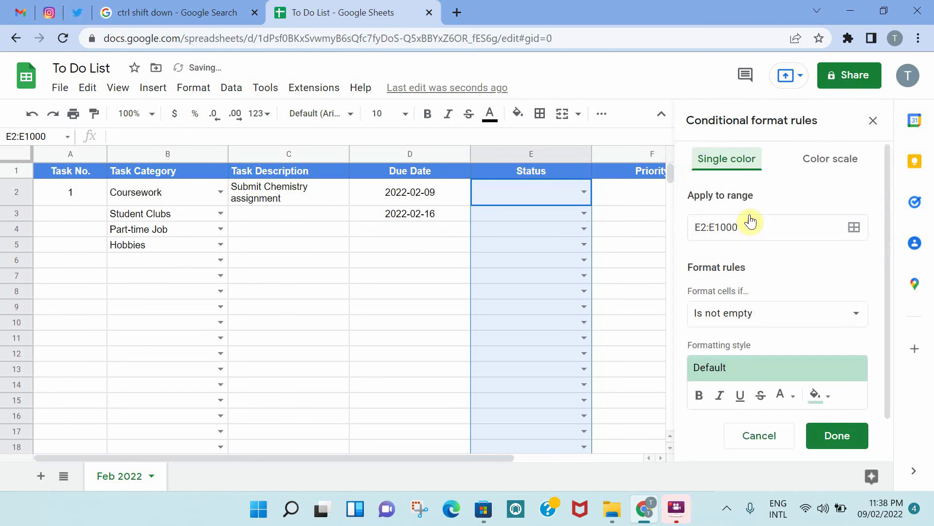
click(745, 313)
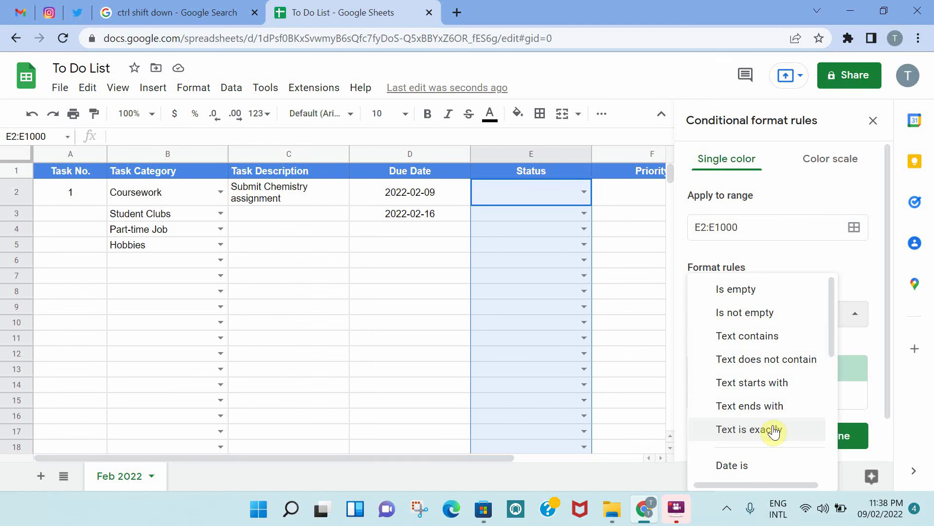
Step: Finish the rule for text exactly 'Not started' with a light grey fill, and save it
click(774, 430)
click(747, 336)
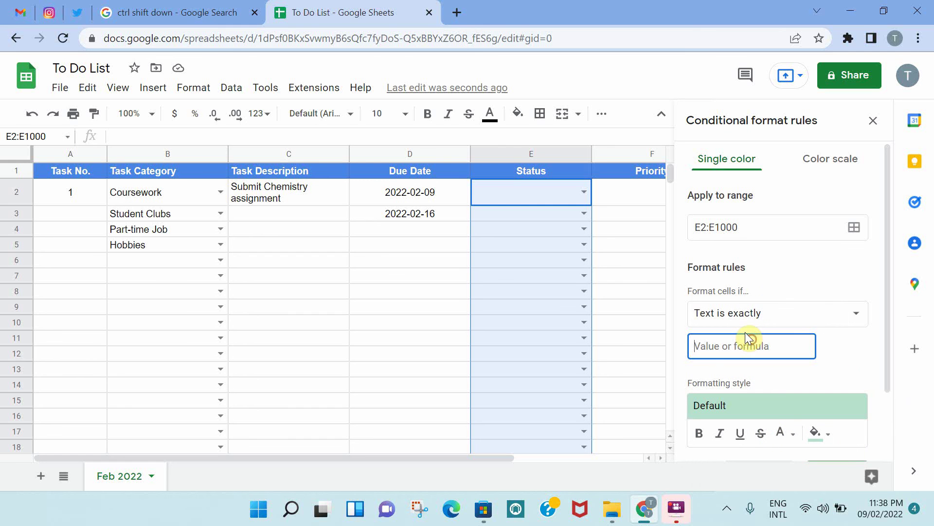
text(In progress)
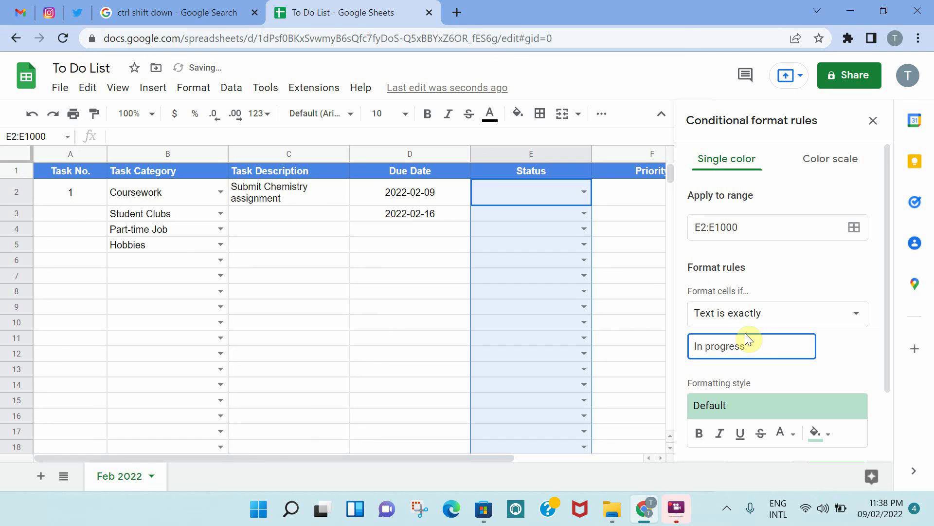
key(ctrl+a)
text(No)
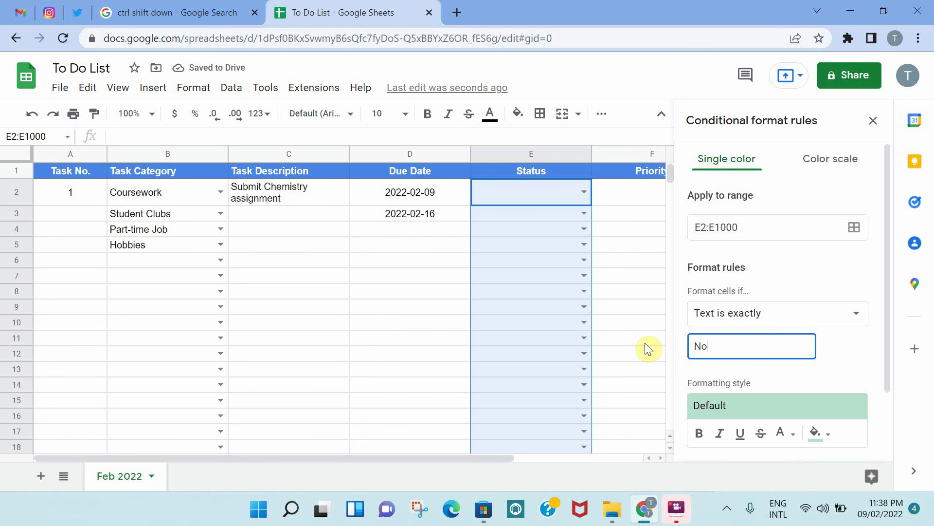
text(t started)
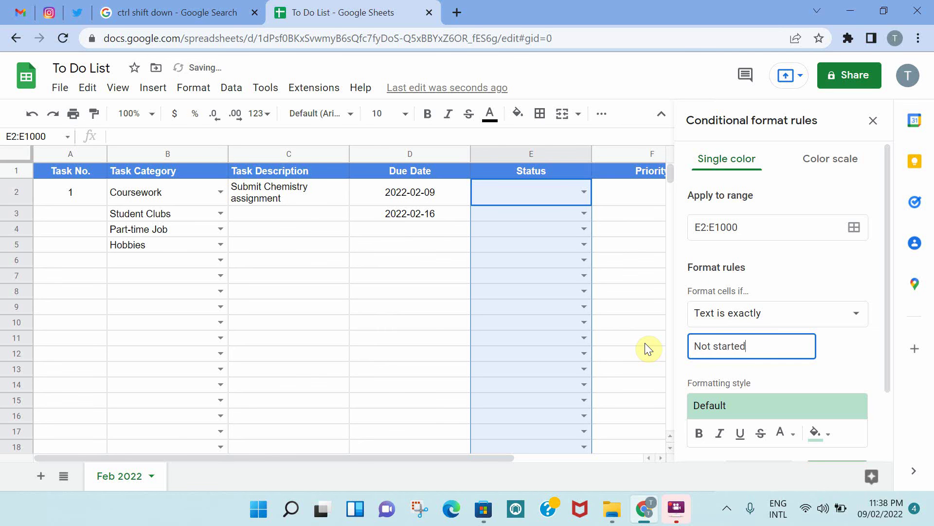
click(809, 432)
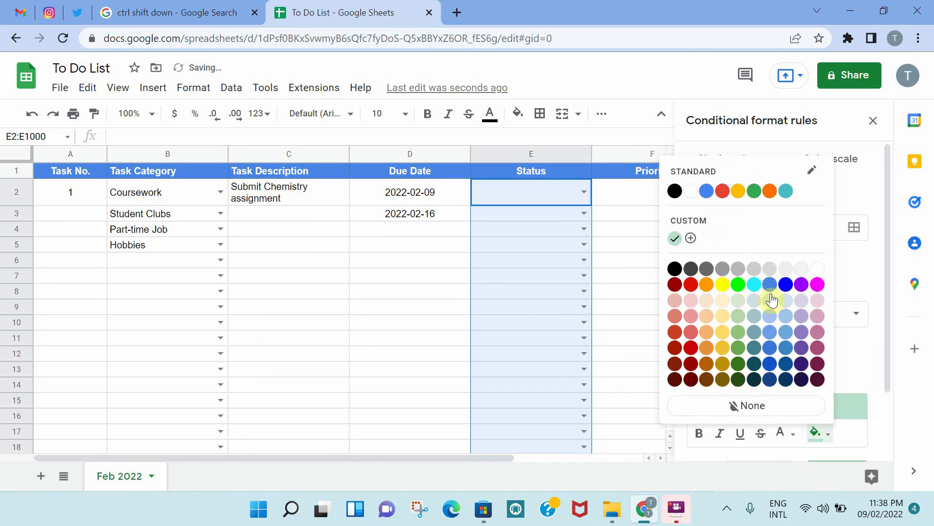
click(770, 268)
scroll(817, 397, down, 2)
click(834, 403)
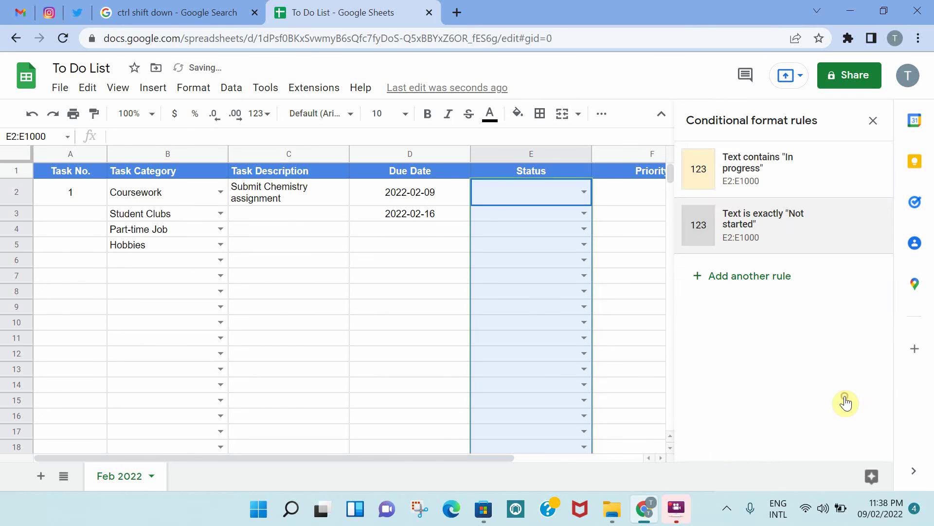
Step: Add a third rule matching Status text exactly 'Completed'
click(766, 281)
click(722, 313)
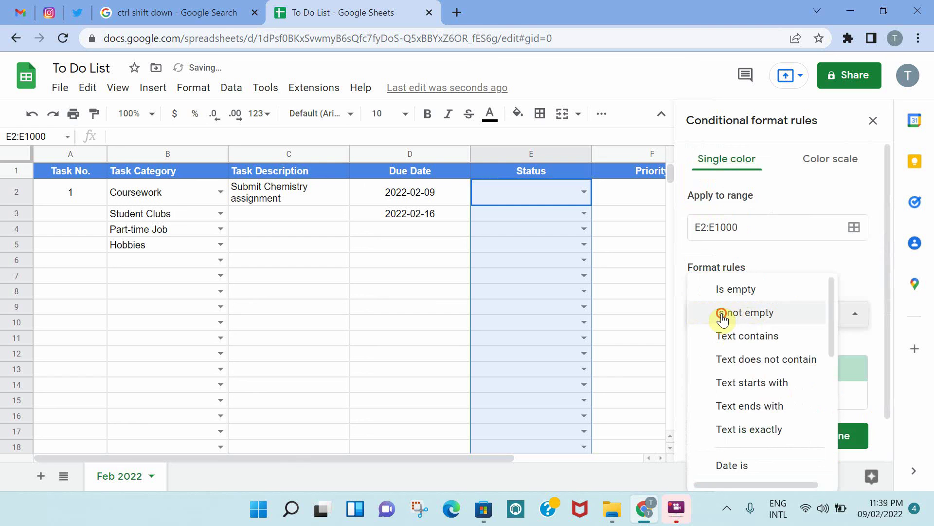
click(770, 428)
click(750, 348)
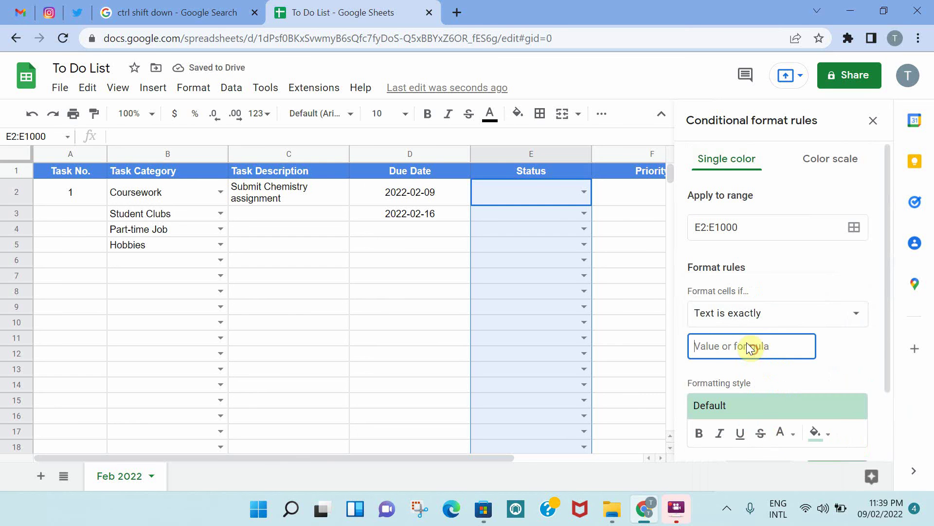
text(Completed)
click(834, 373)
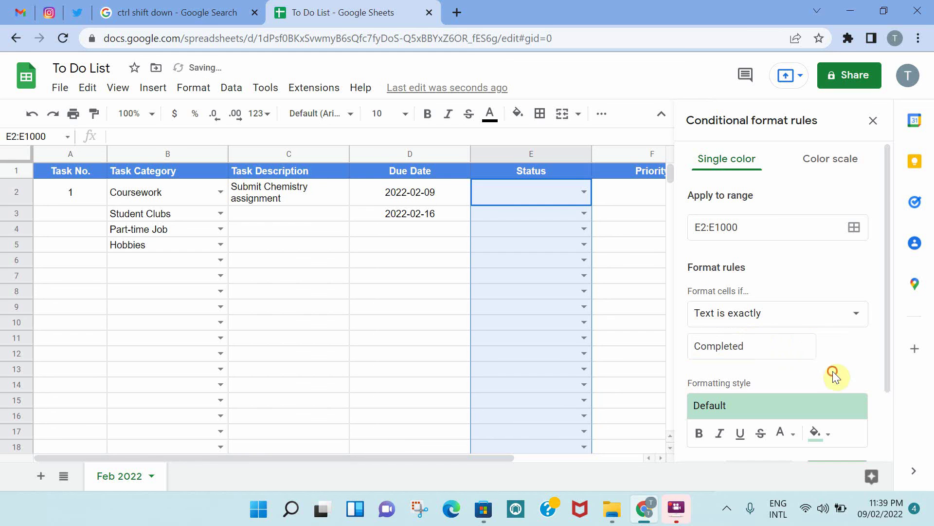
scroll(817, 433, down, 1)
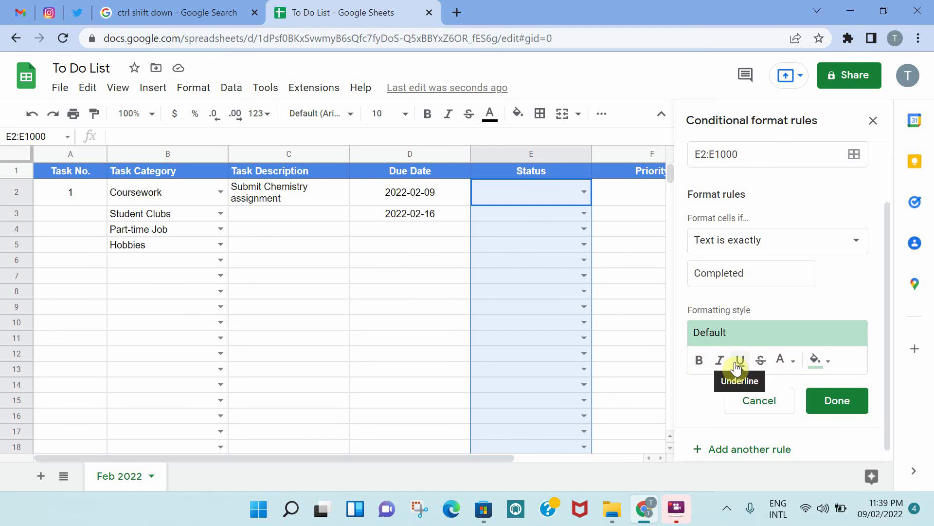
Step: Save the Completed rule and start a new rule matching text exactly 'Delayed'
click(837, 385)
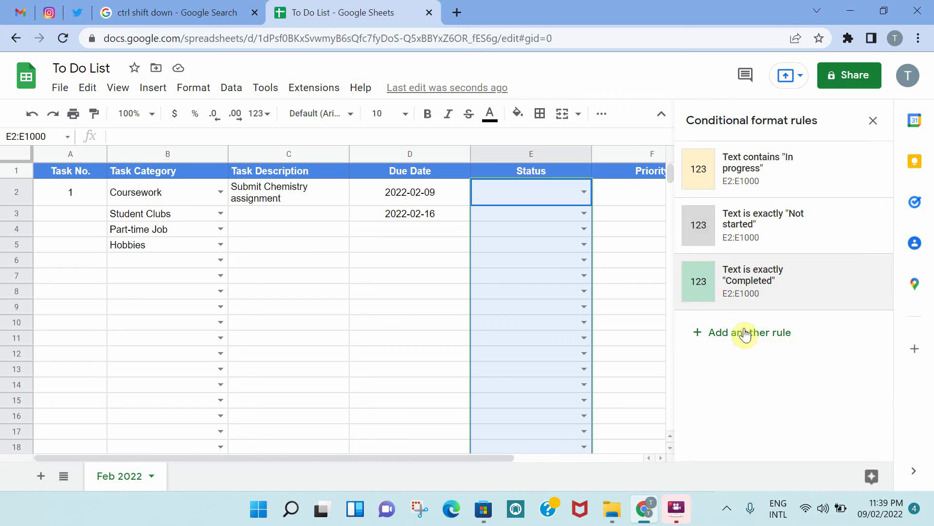
click(736, 335)
click(748, 322)
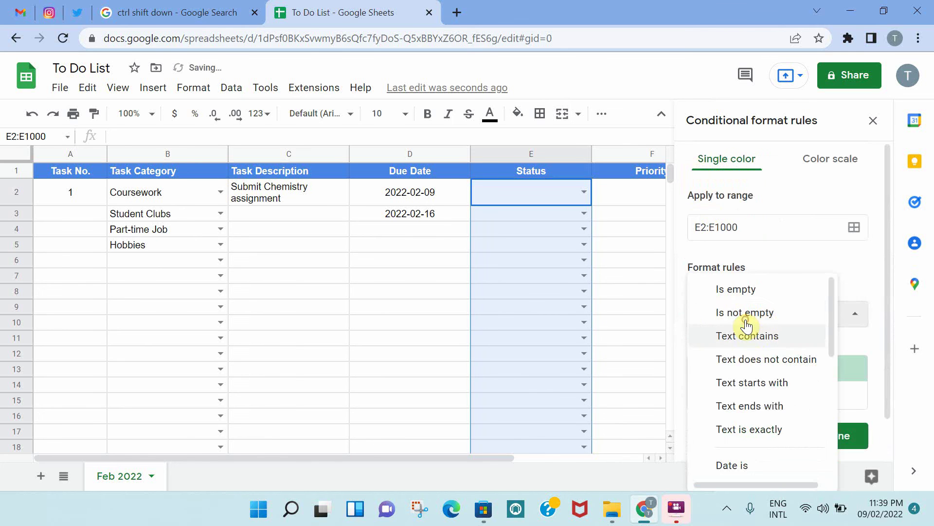
click(753, 426)
click(729, 346)
text(D)
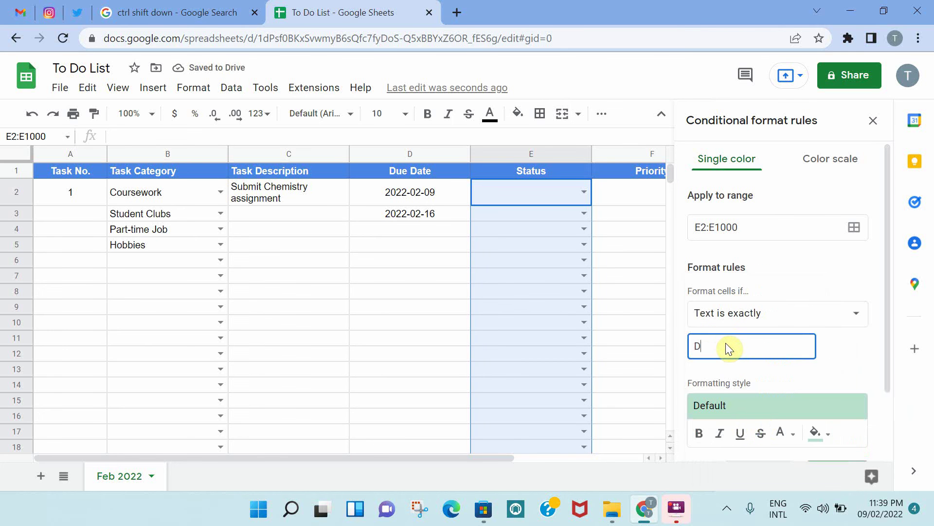
text(elayed)
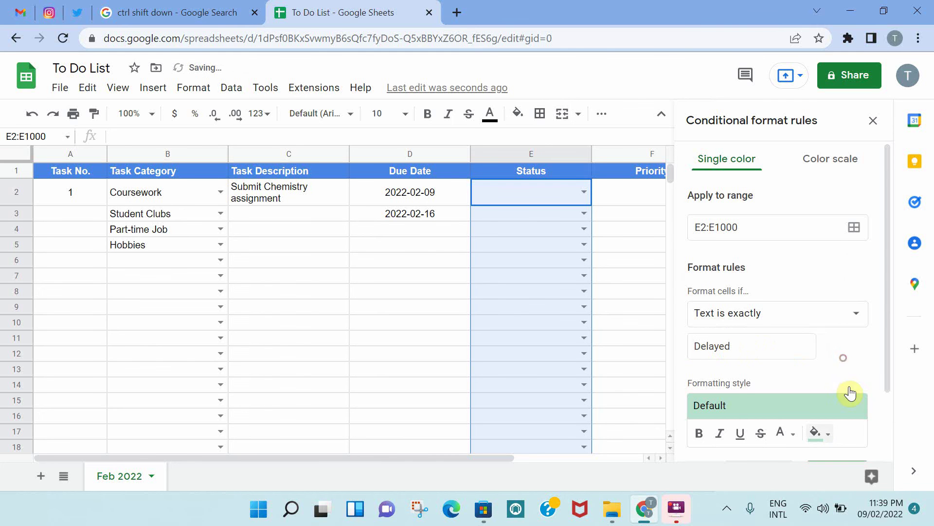
Step: Give the Delayed rule a light red fill, save it, and close the rules panel
click(820, 432)
click(695, 302)
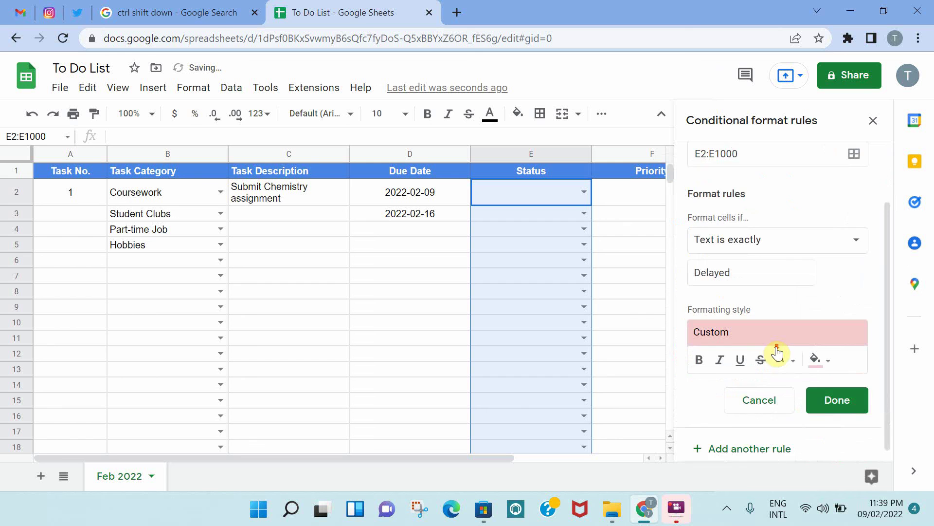
click(827, 398)
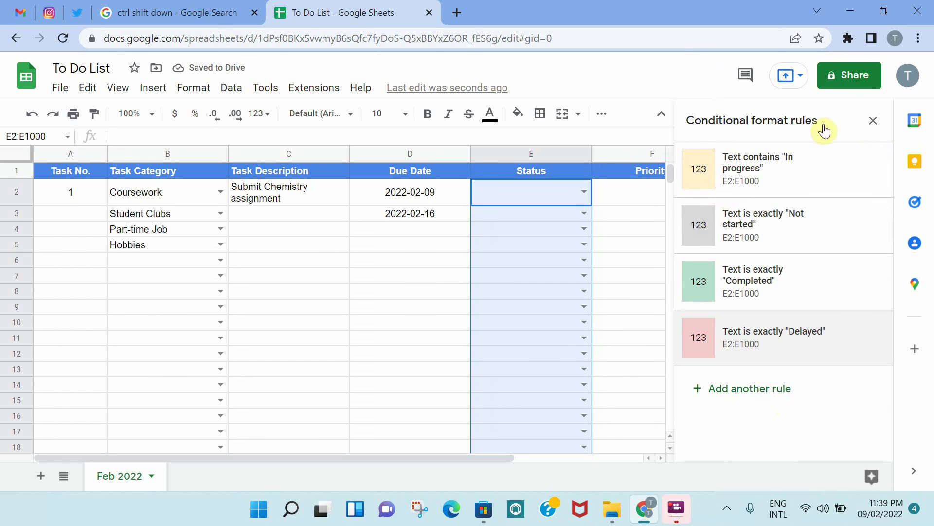
click(873, 121)
click(676, 235)
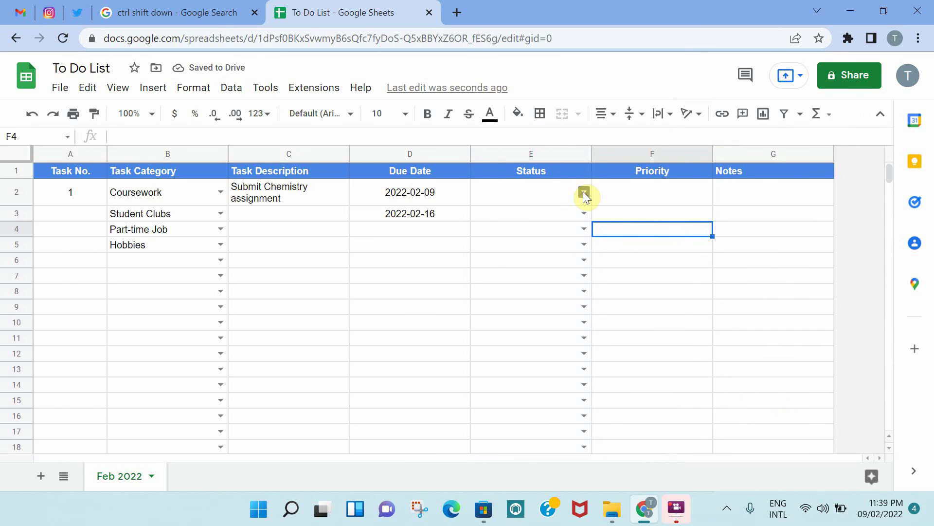
Step: Set statuses E2:E5 to Not started, In progress, Completed and Delayed from their dropdowns
click(583, 191)
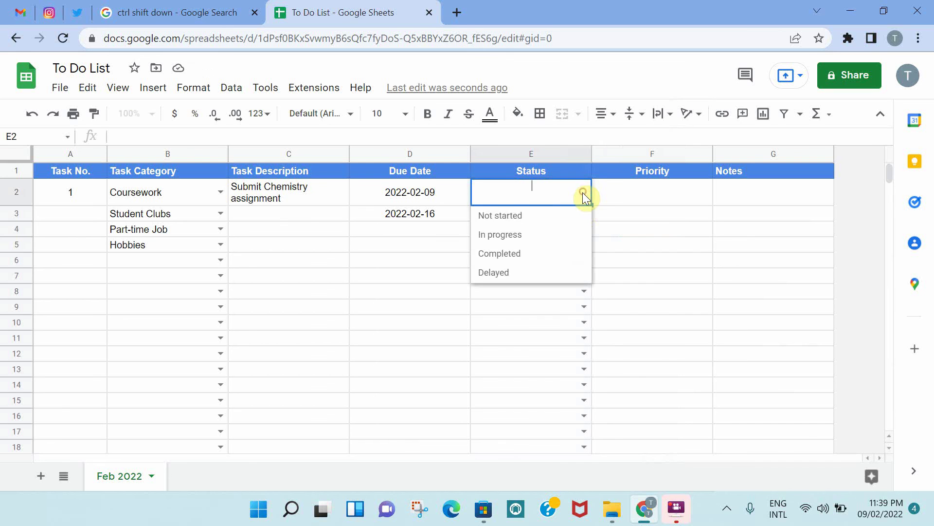
click(553, 226)
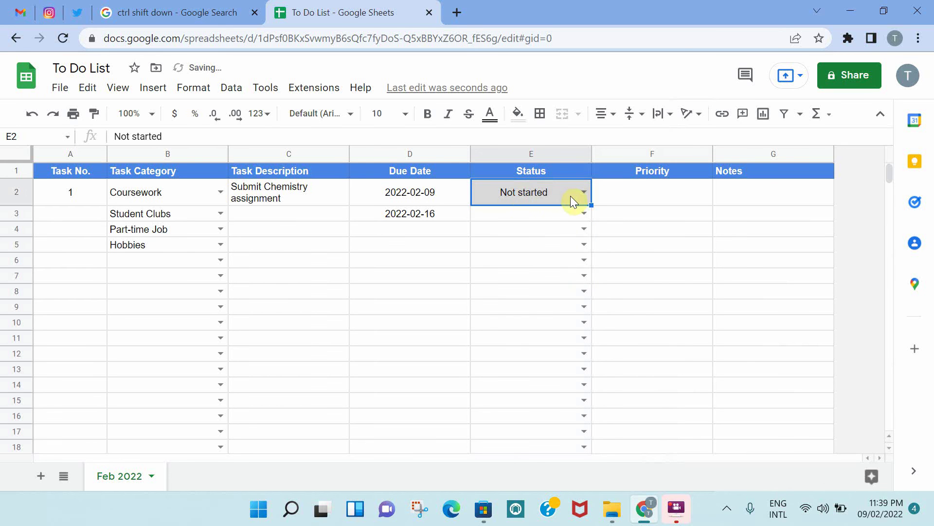
click(583, 213)
click(547, 251)
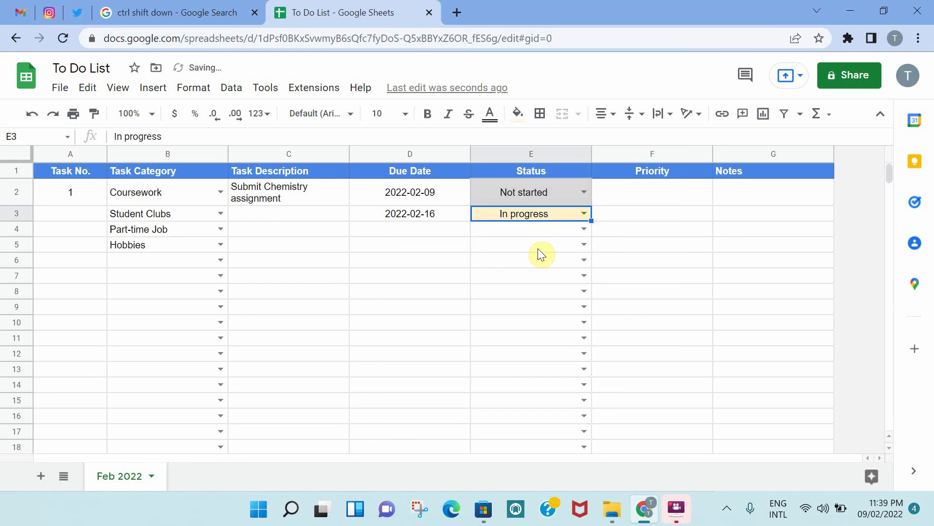
click(587, 228)
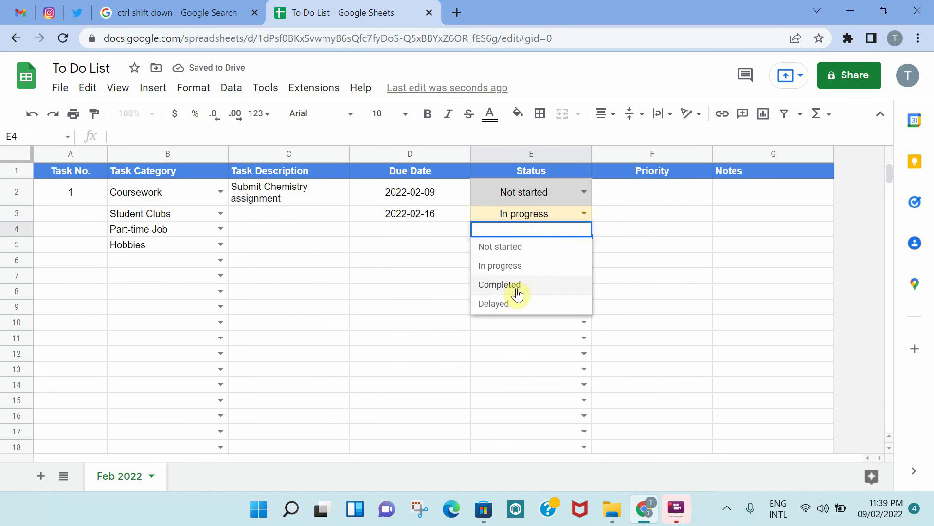
click(517, 287)
click(582, 247)
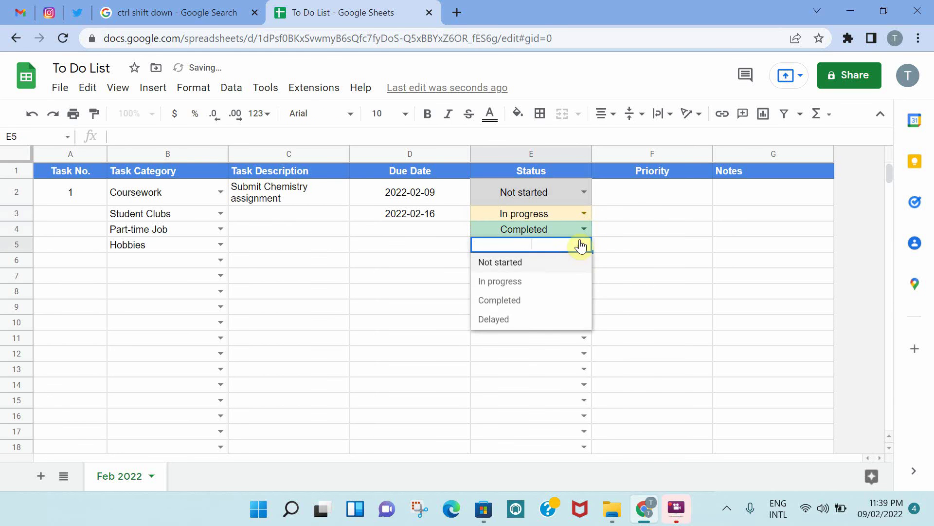
click(523, 316)
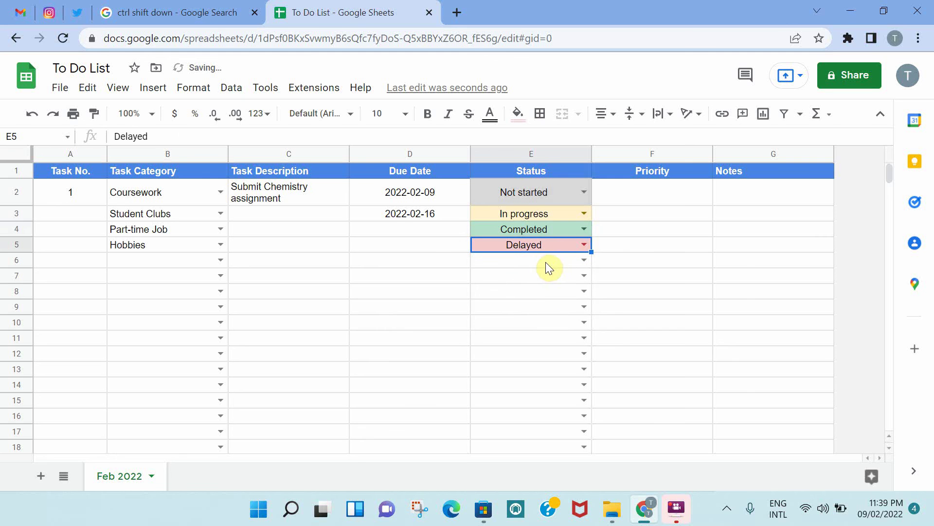
Step: Change E3's status to Completed and E2's status to In progress
click(585, 213)
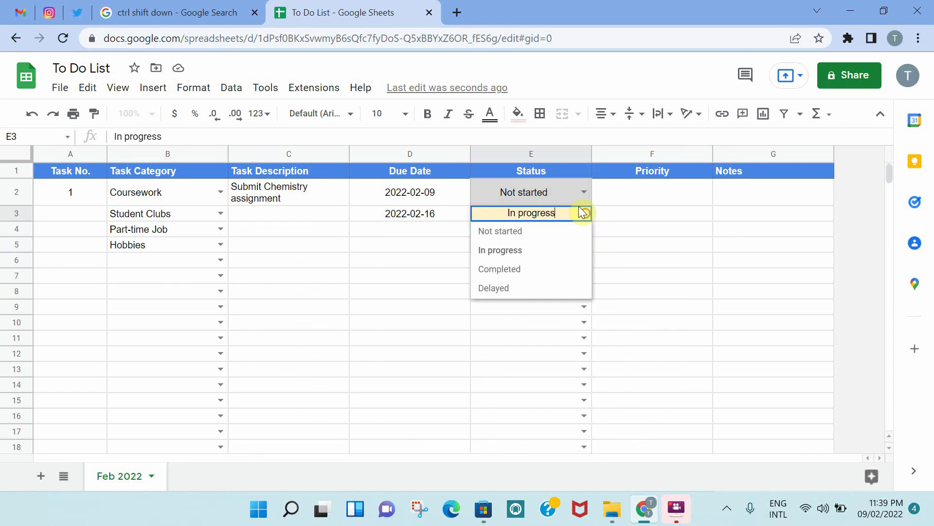
click(535, 269)
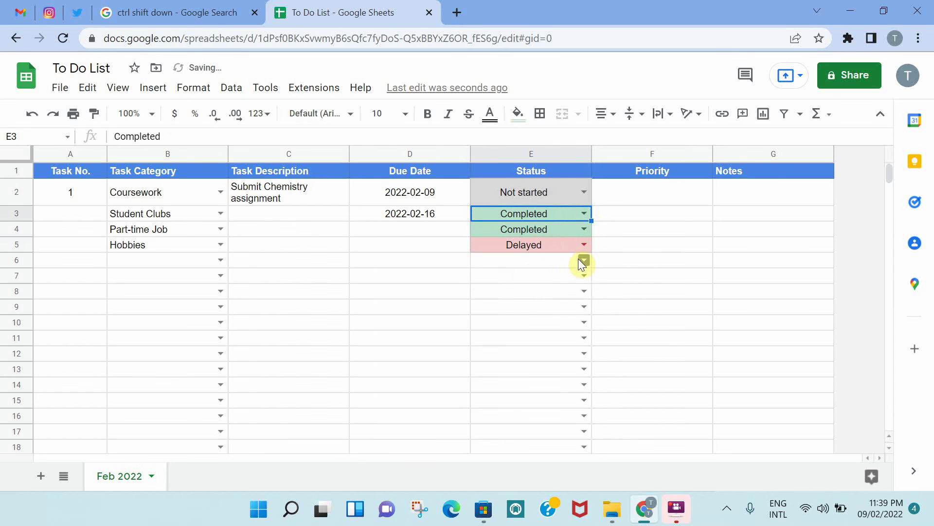
click(583, 194)
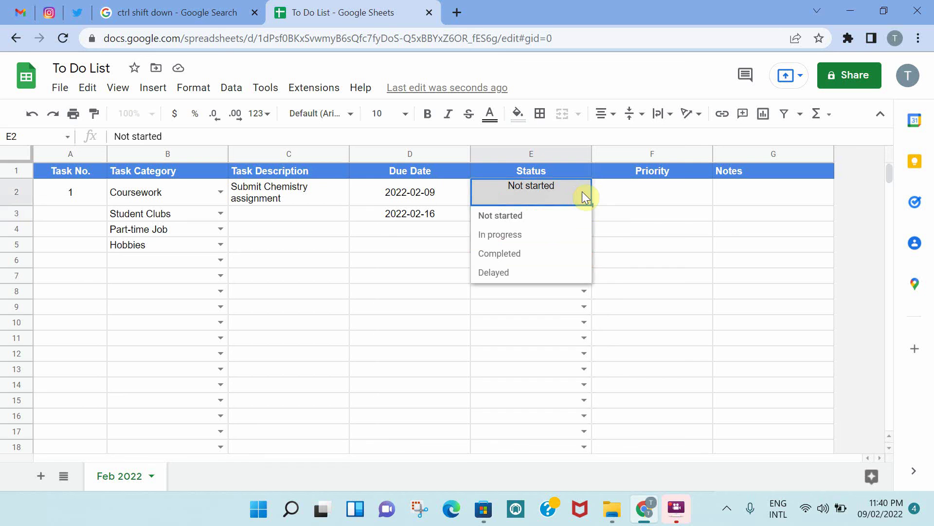
click(539, 237)
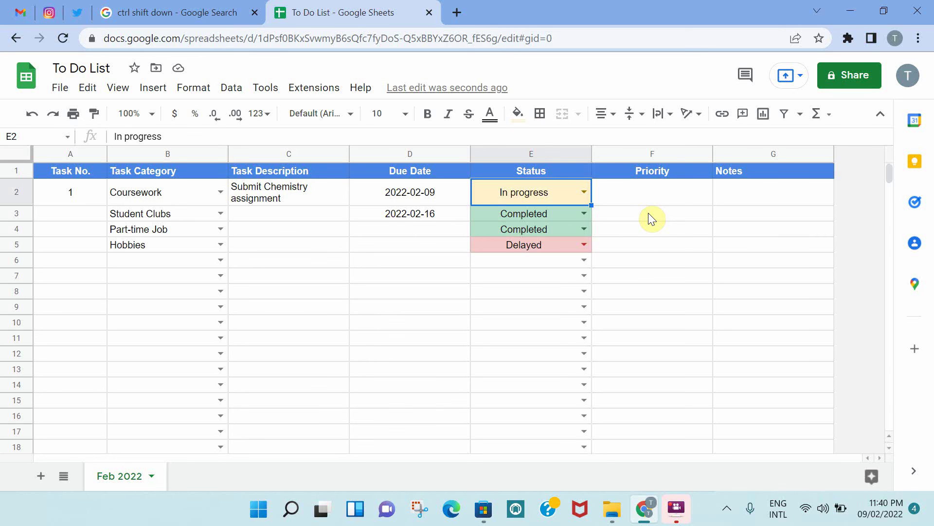
Step: Enter High, Medium and Low in Priority cells F2, F3 and F4
click(670, 198)
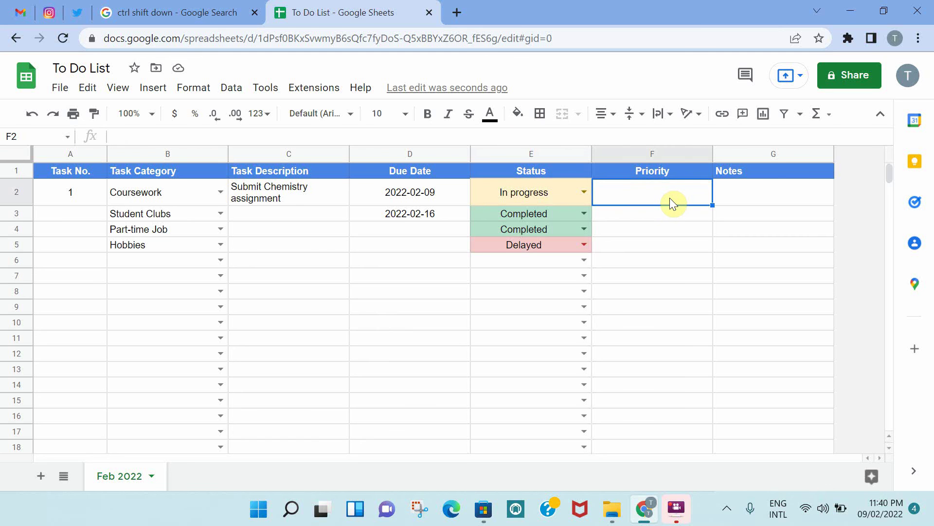
text(high)
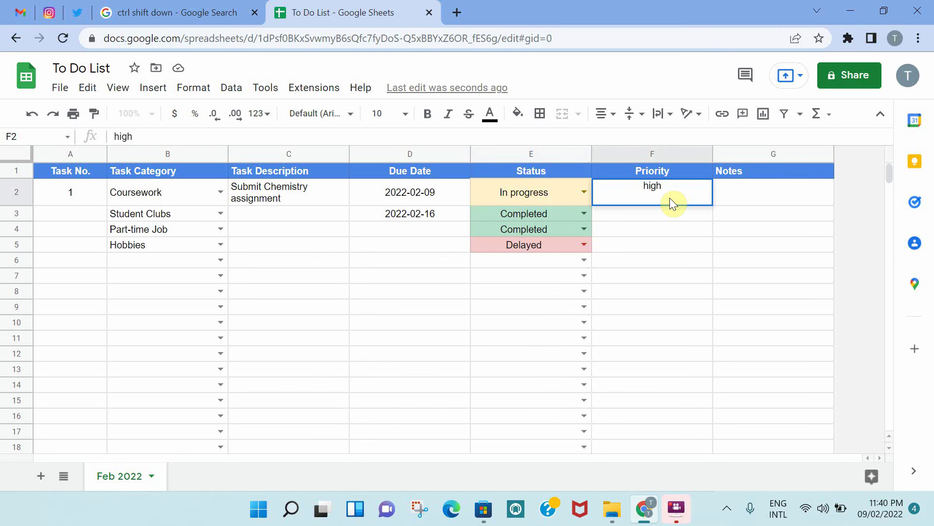
key(BackSpace)
key(BackSpace)
key(BackSpace)
key(BackSpace)
text(High)
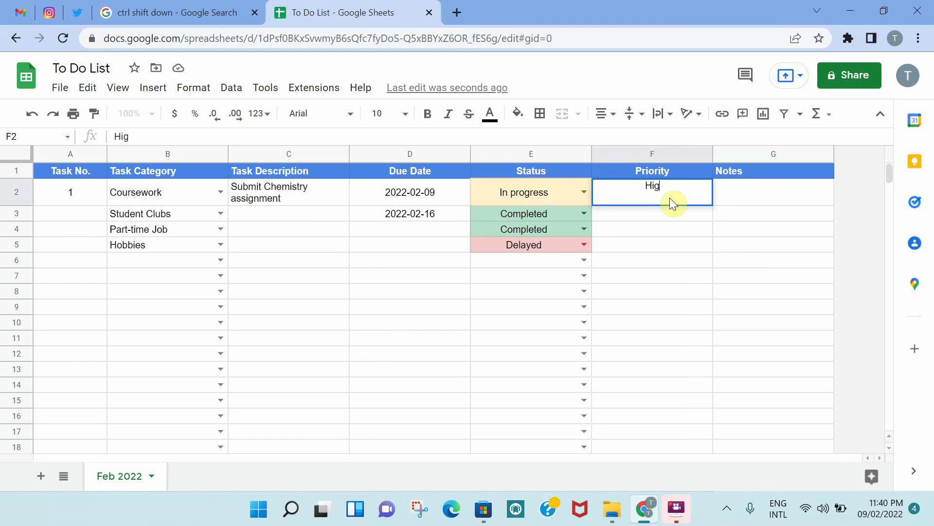
key(Return)
text(,ed)
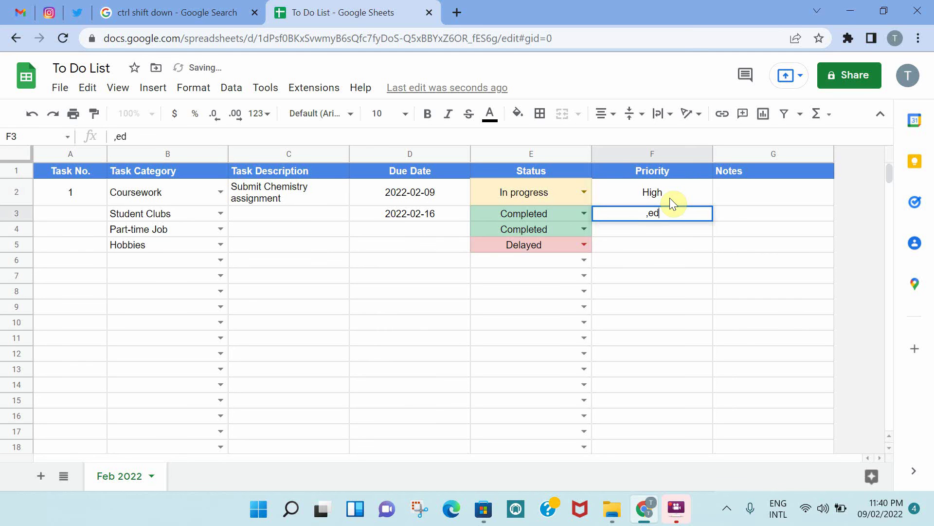
key(BackSpace)
key(BackSpace)
text(Medium)
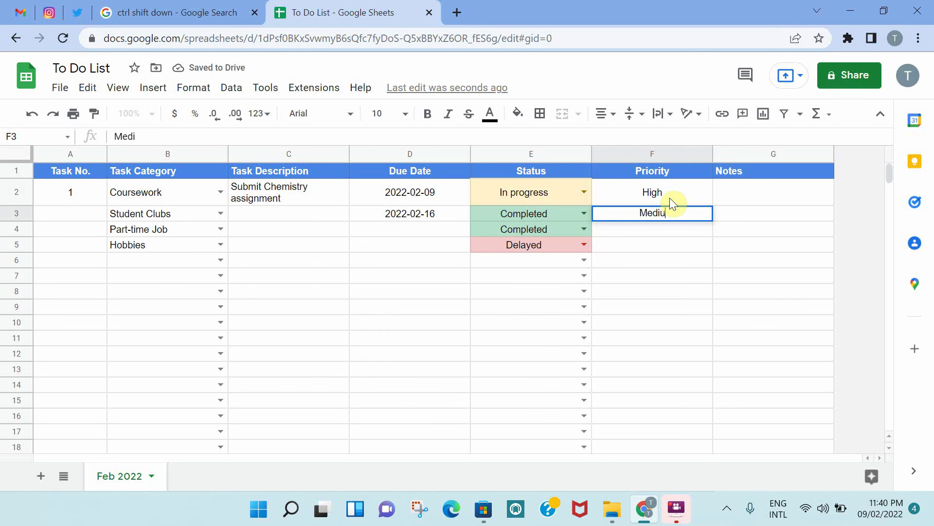
key(Return)
text(Low)
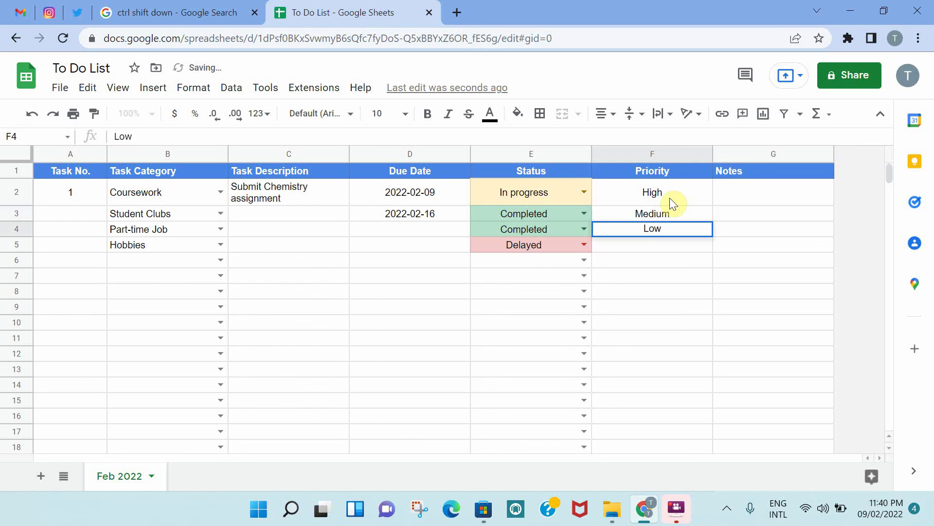
key(Tab)
Step: Select F2:F4, the Task Category and Status columns, ending on Notes cell G2
drag(650, 187, 653, 229)
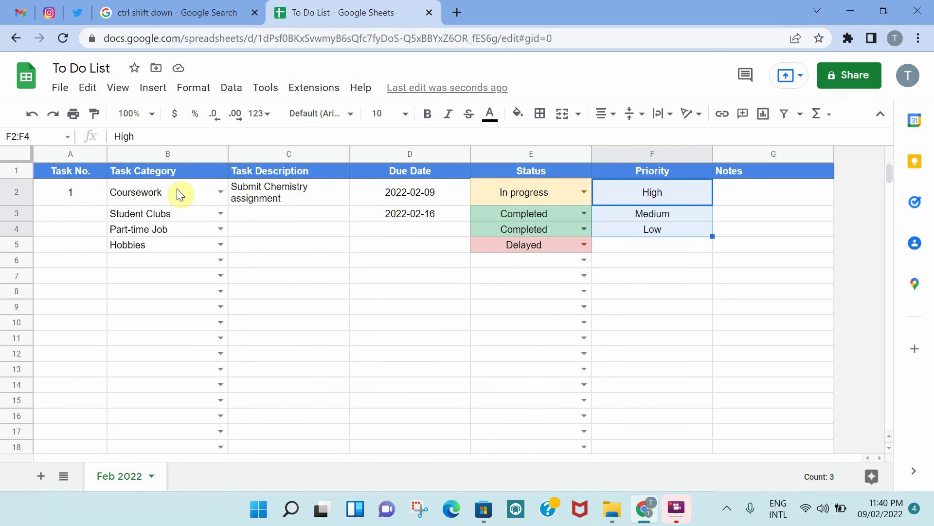
click(182, 156)
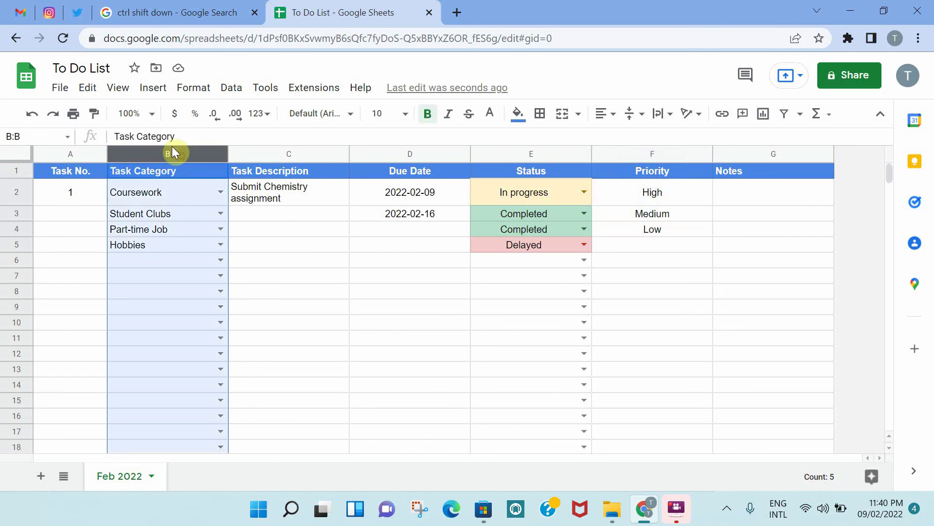
drag(687, 195, 697, 236)
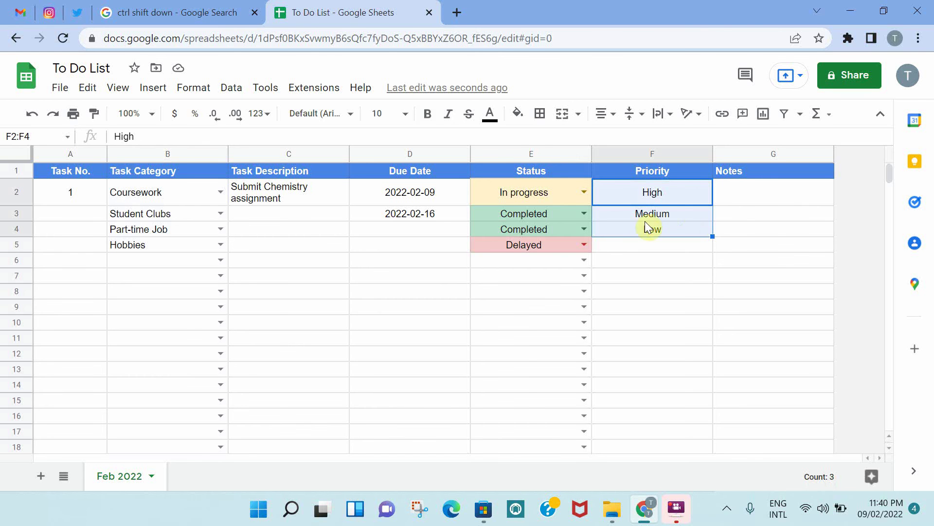
click(545, 153)
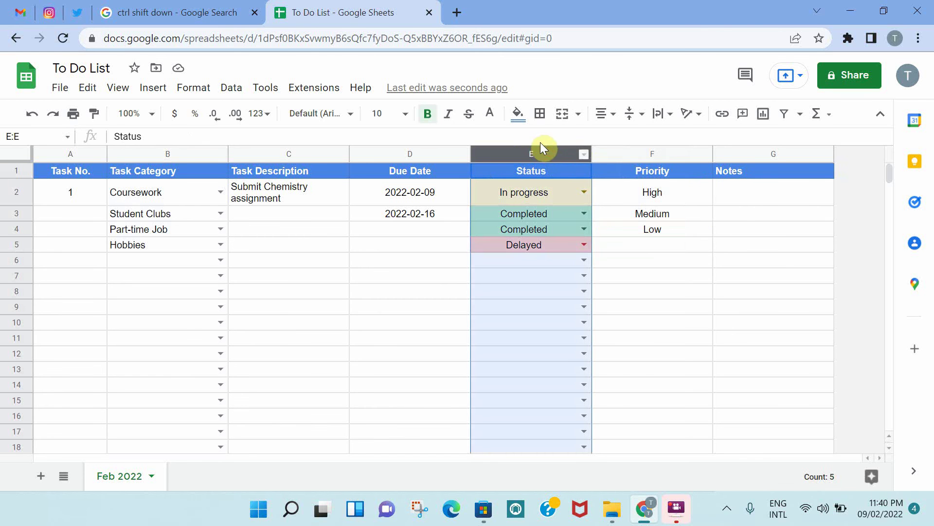
click(740, 195)
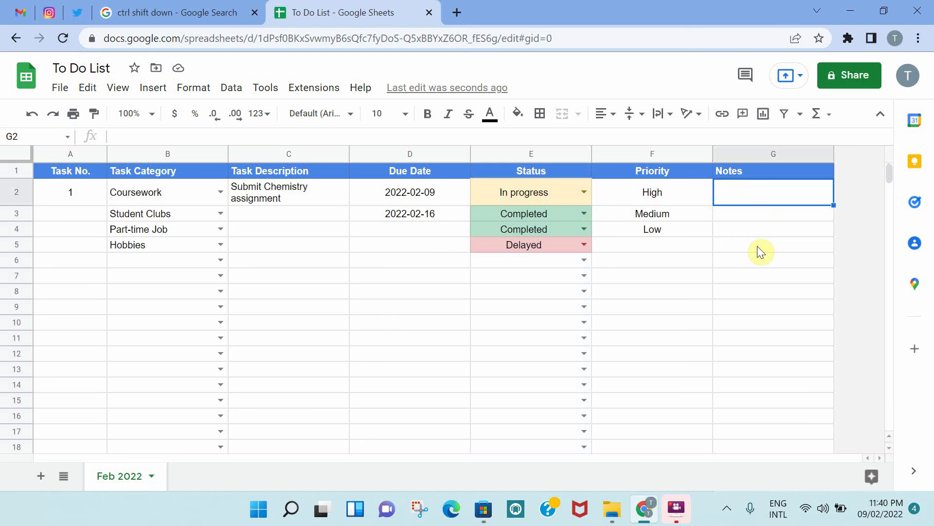
Step: Enter 'Submission via email to the TA' as the first task's note in G2
text(Subm)
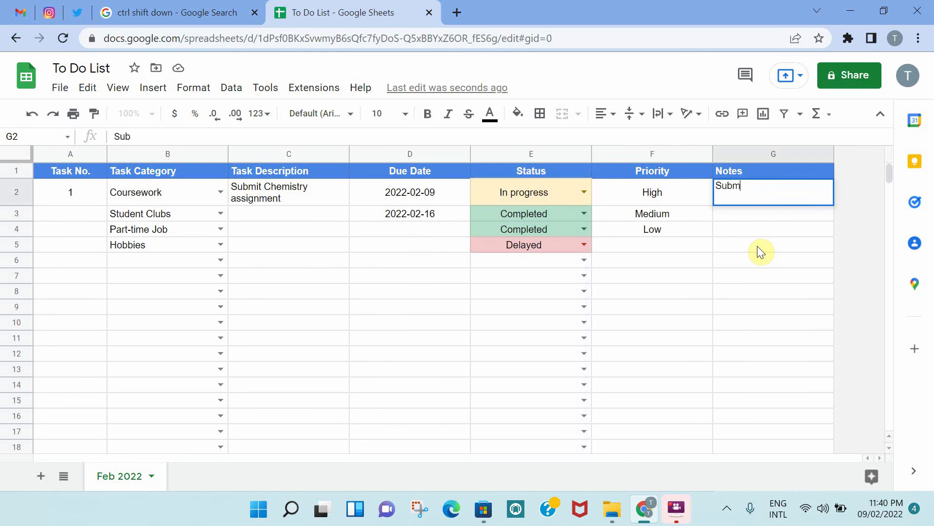
text(ission via email to)
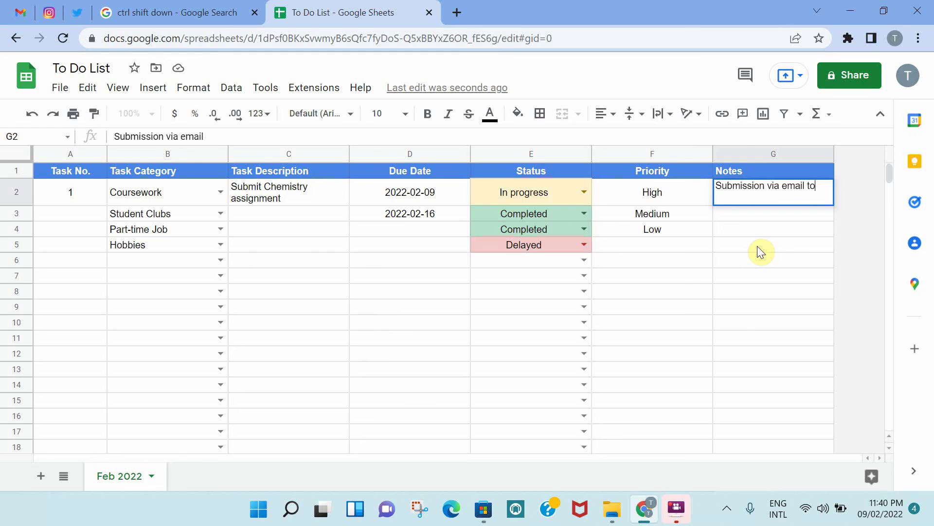
text( the TA)
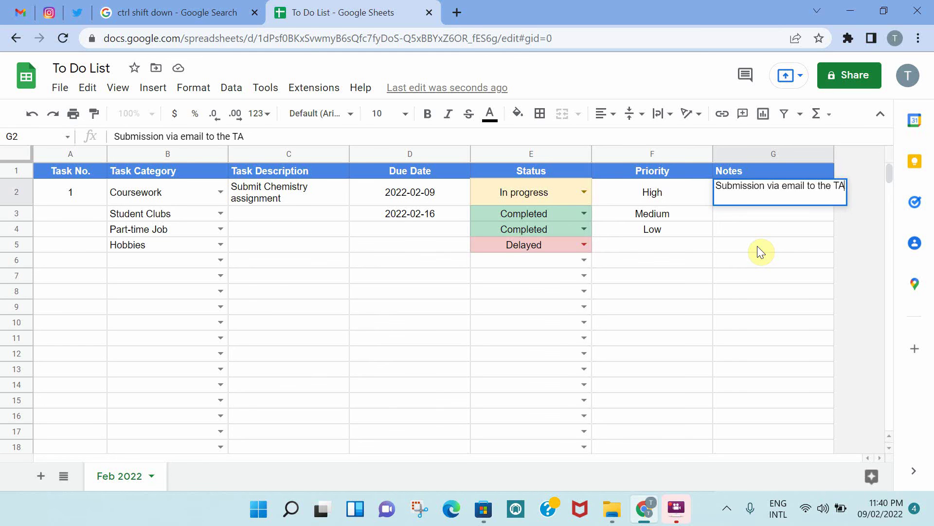
click(757, 246)
key(ctrl+Up)
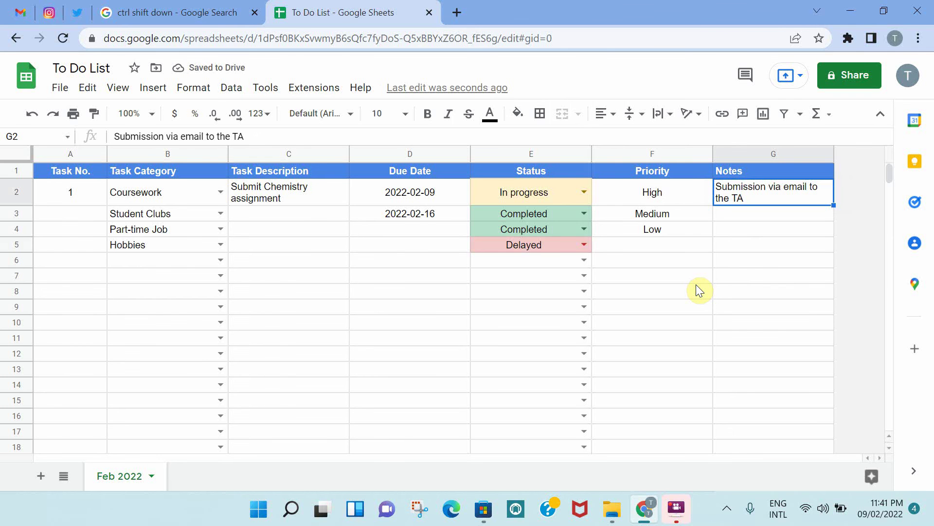
scroll(535, 292, down, 5)
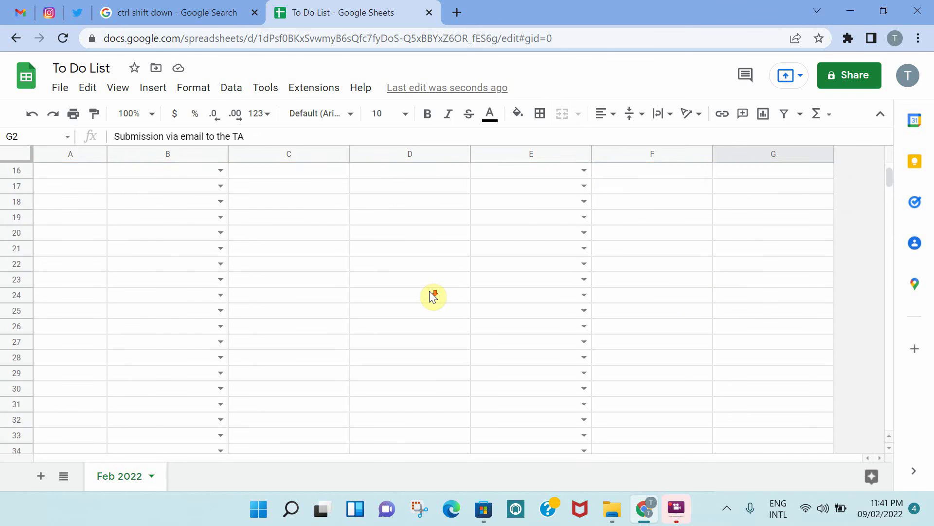
scroll(432, 295, up, 5)
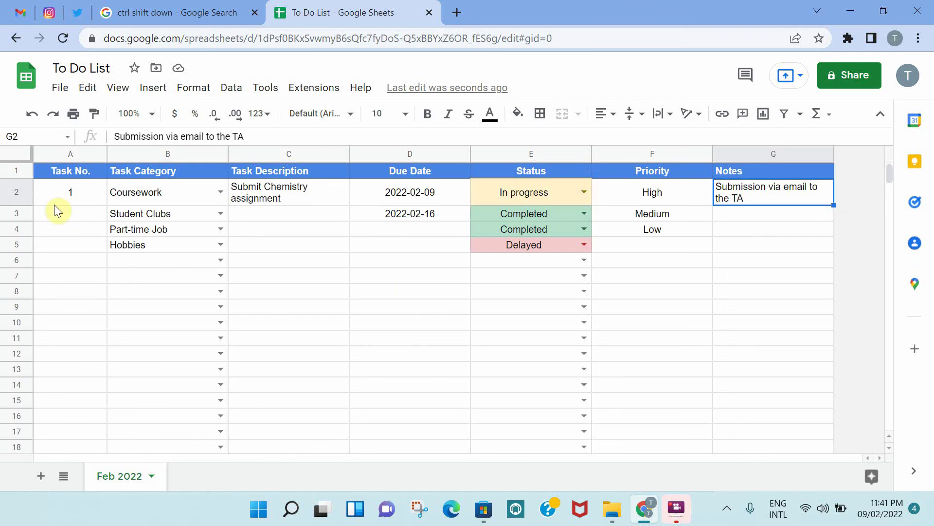
Step: Scroll through the sheet, selecting A1, then rows 21–22 across A–G, ending on cell B3
click(74, 174)
scroll(107, 278, down, 5)
scroll(105, 276, up, 5)
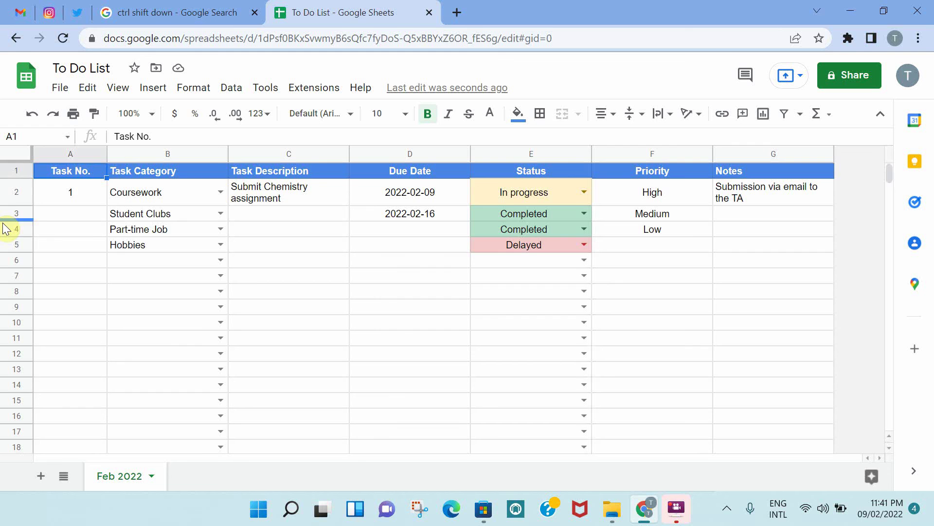
scroll(190, 335, down, 1)
scroll(191, 336, down, 6)
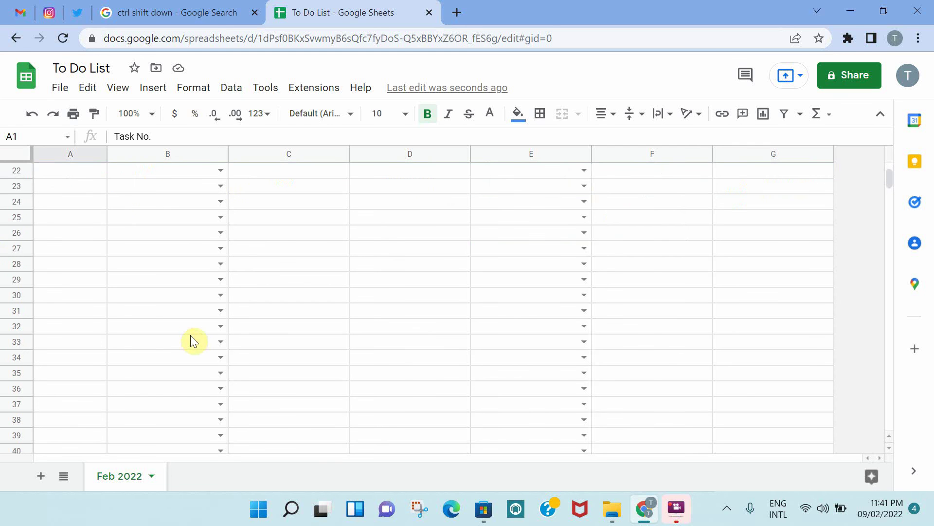
drag(48, 171, 730, 171)
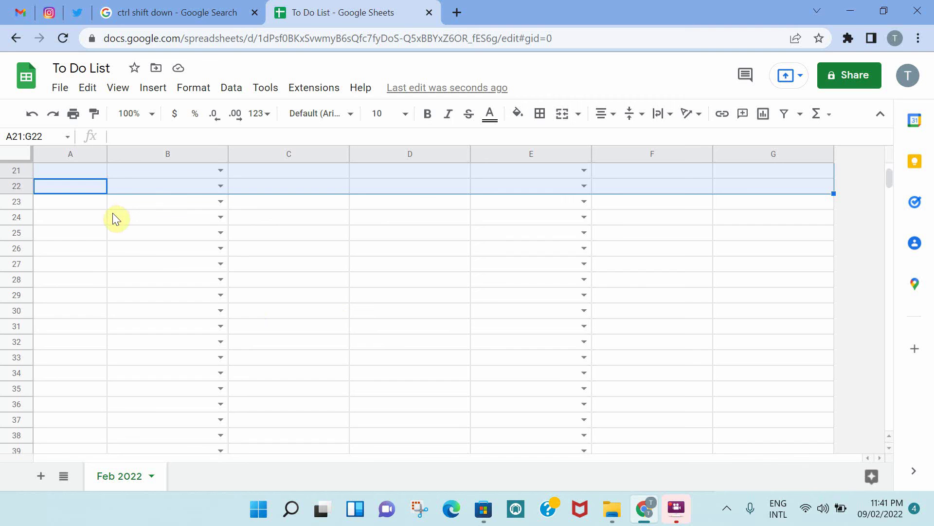
scroll(163, 271, up, 7)
scroll(165, 272, down, 7)
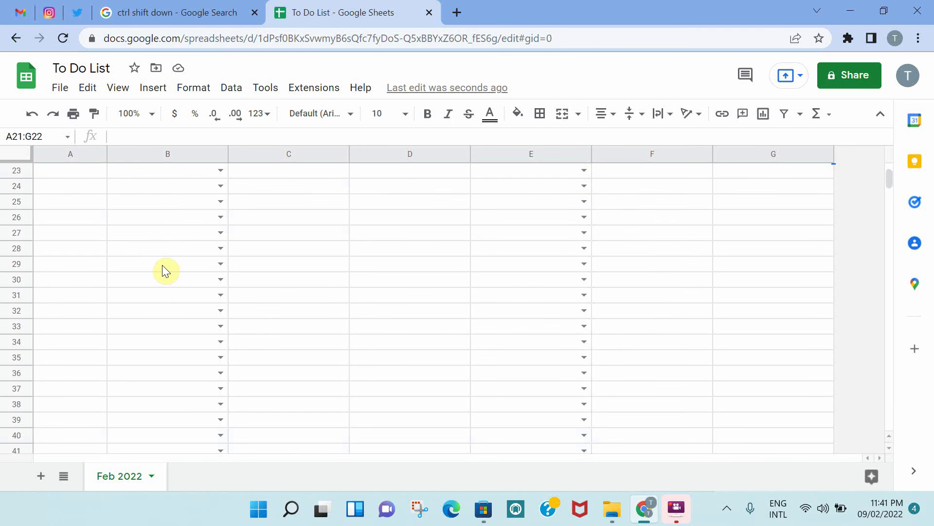
scroll(165, 259, down, 4)
scroll(165, 259, up, 12)
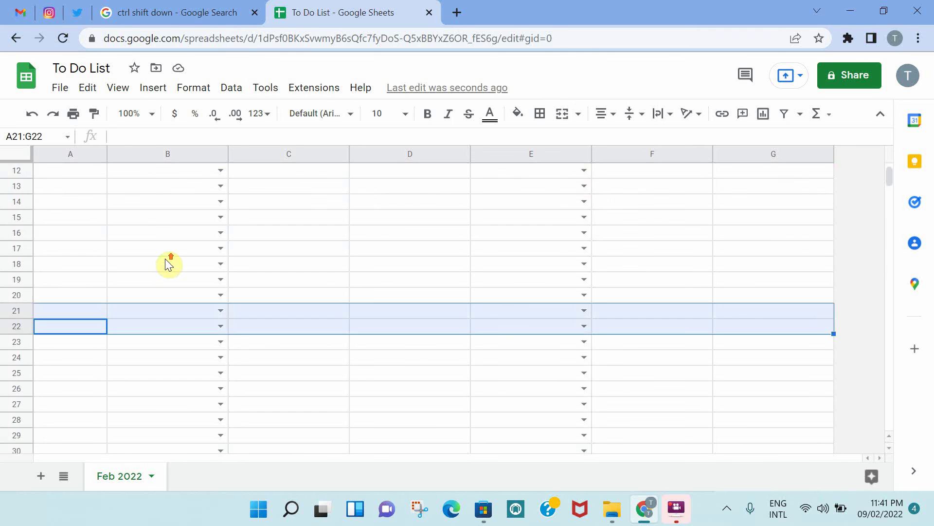
click(154, 212)
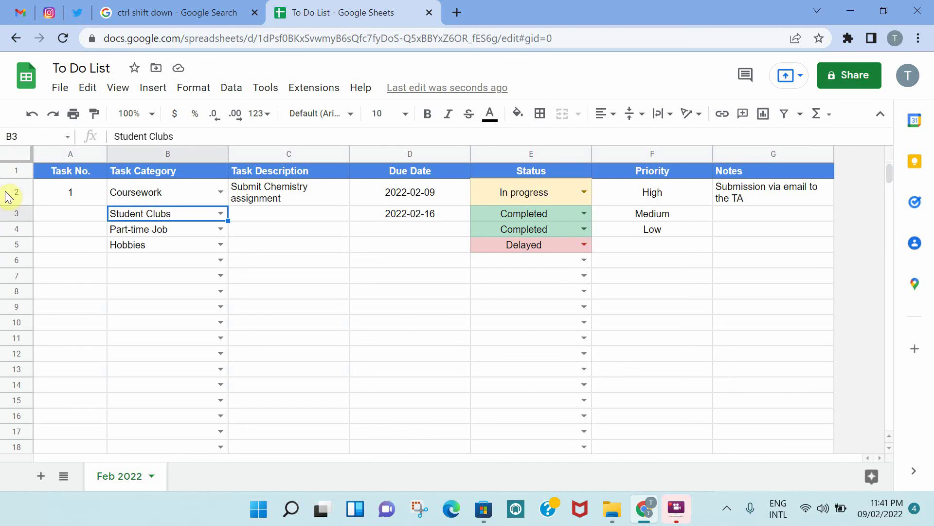
Step: Freeze the sheet up to header row 1, scroll to confirm, and select A1
click(20, 168)
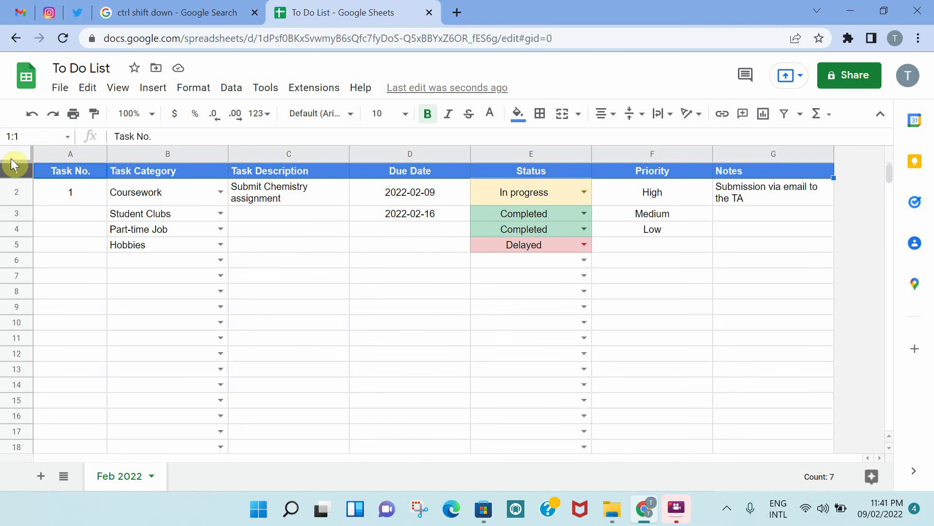
click(118, 93)
mouse_move(165, 141)
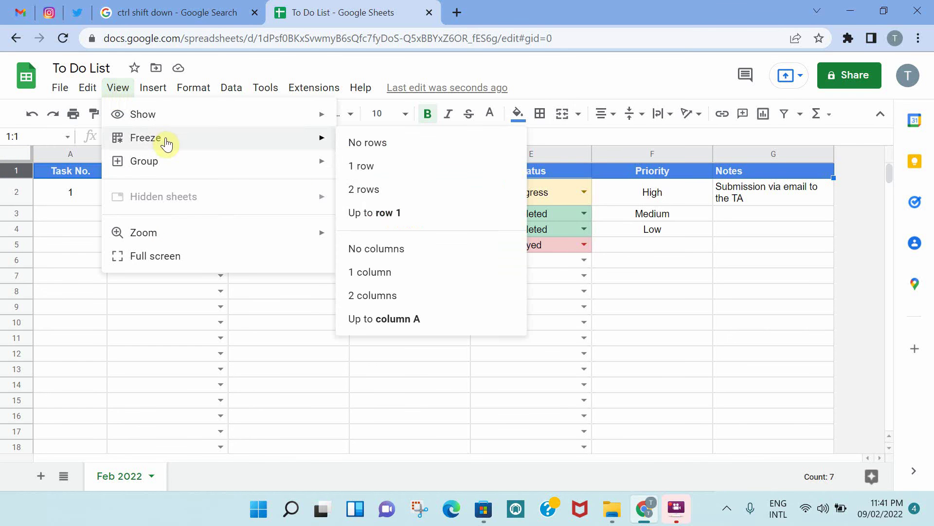
click(371, 214)
scroll(297, 249, down, 3)
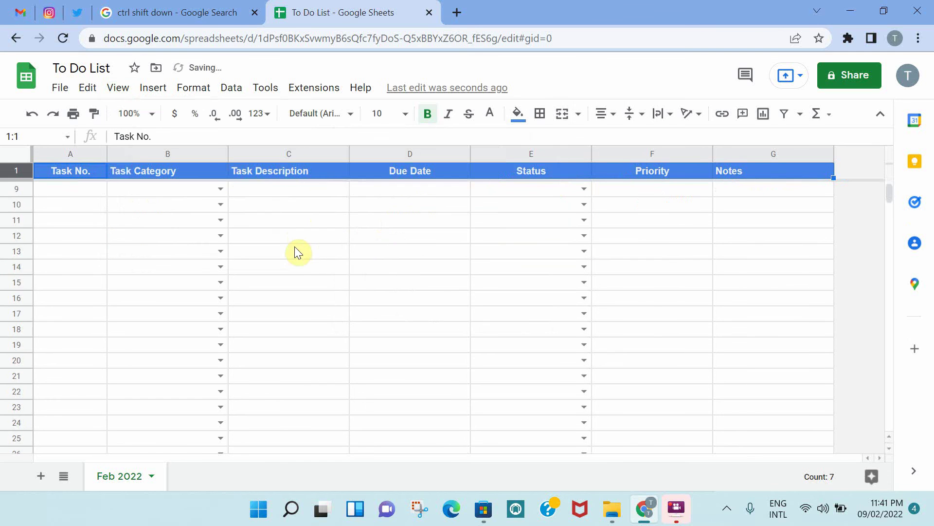
scroll(294, 246, down, 20)
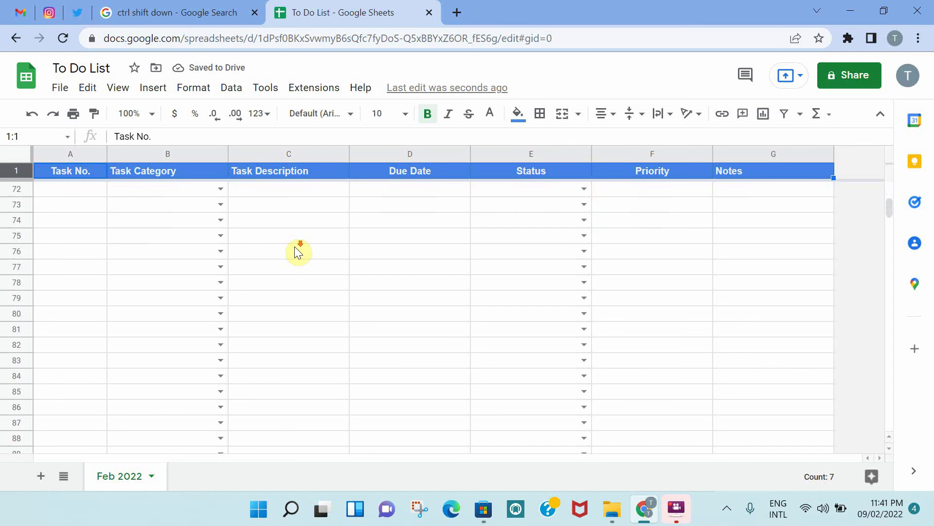
scroll(294, 247, up, 20)
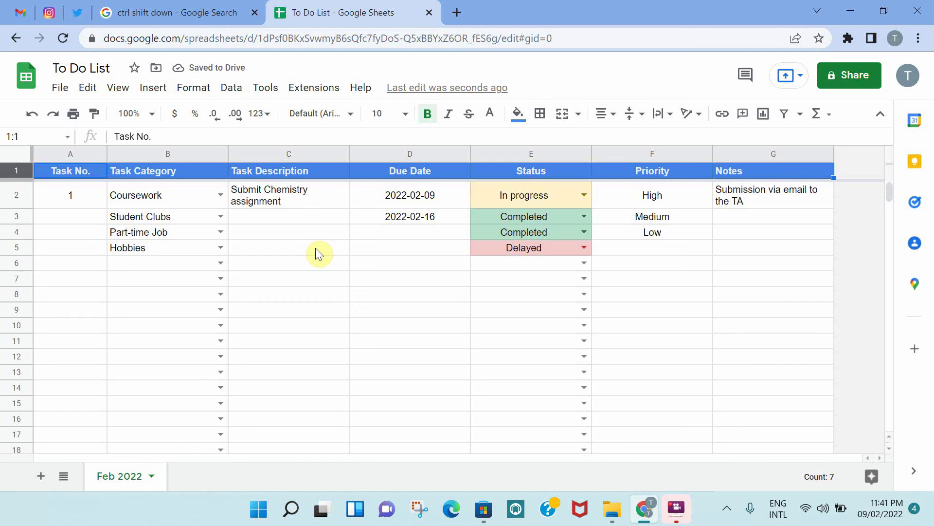
drag(892, 189, 889, 159)
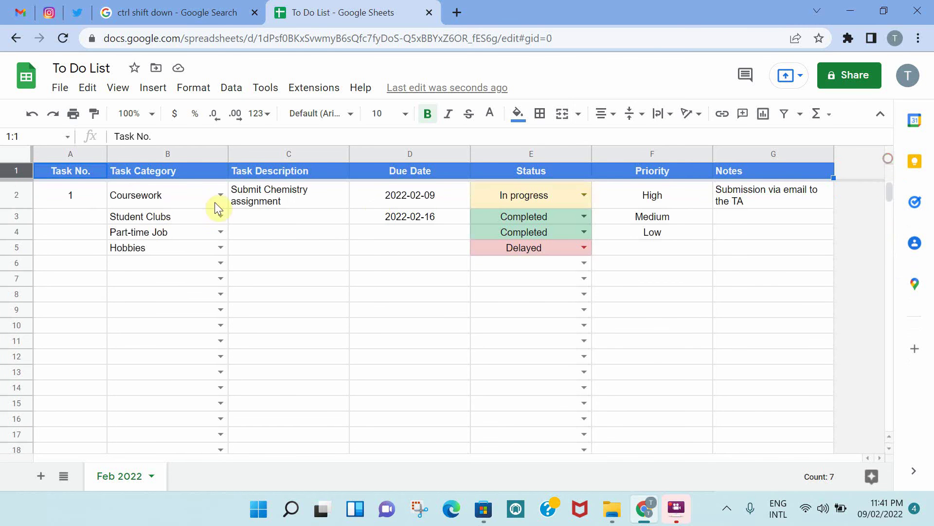
click(77, 174)
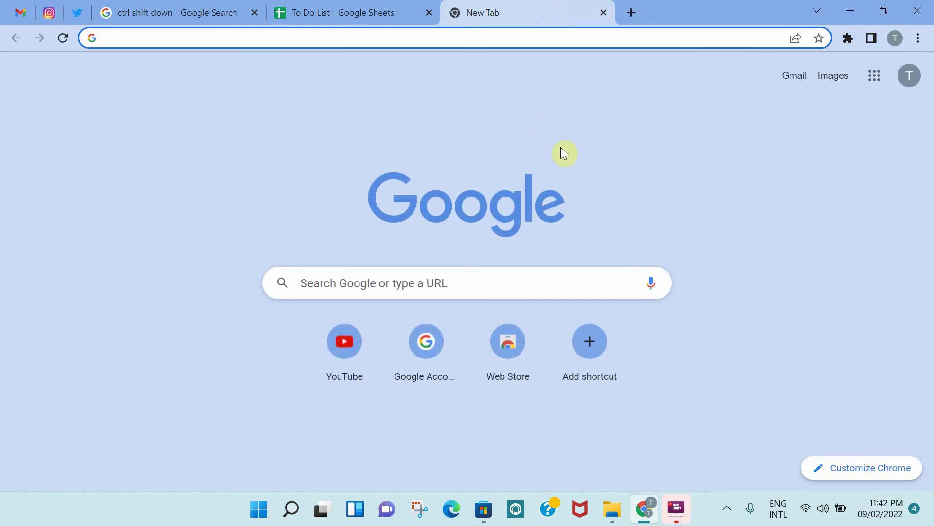
click(370, 16)
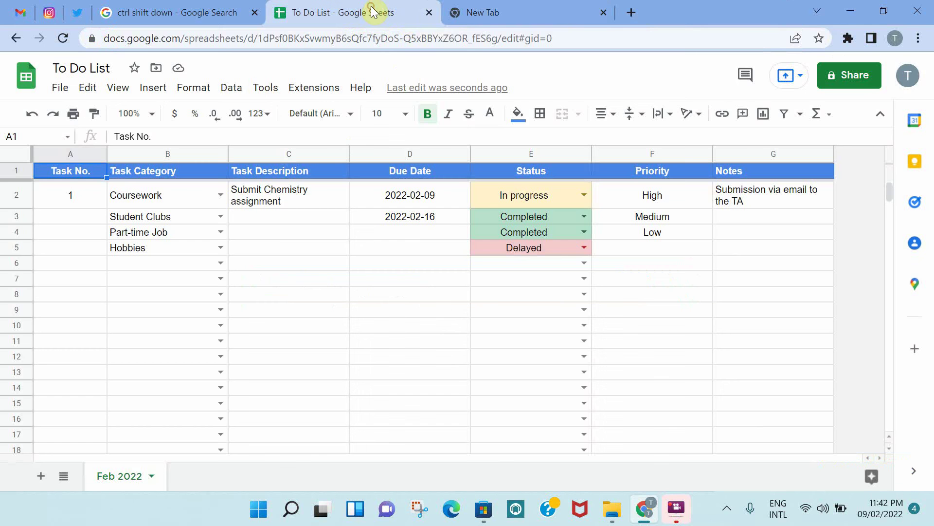
click(430, 13)
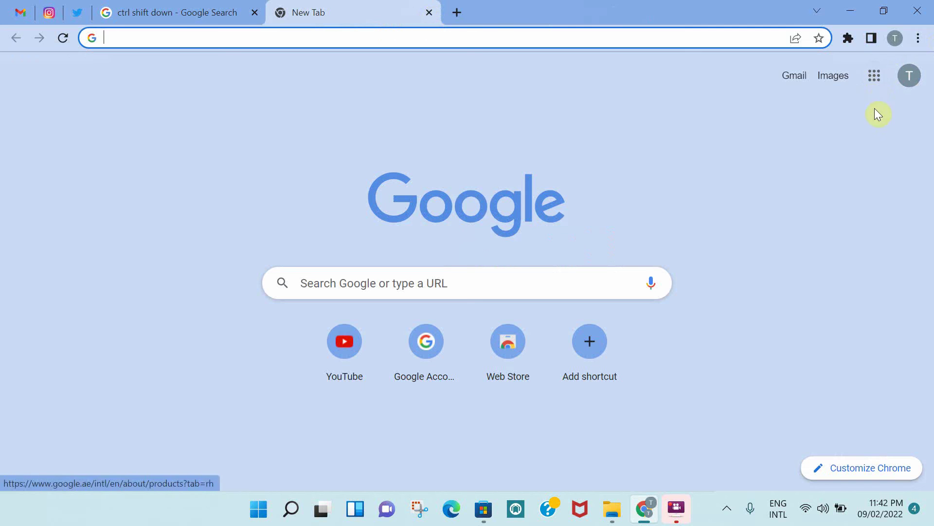
click(874, 77)
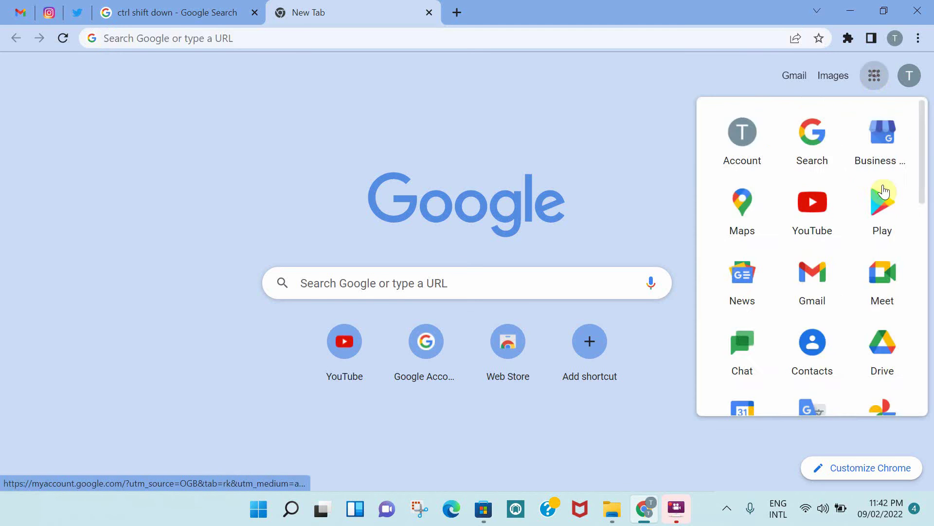
scroll(851, 268, down, 10)
scroll(854, 265, up, 5)
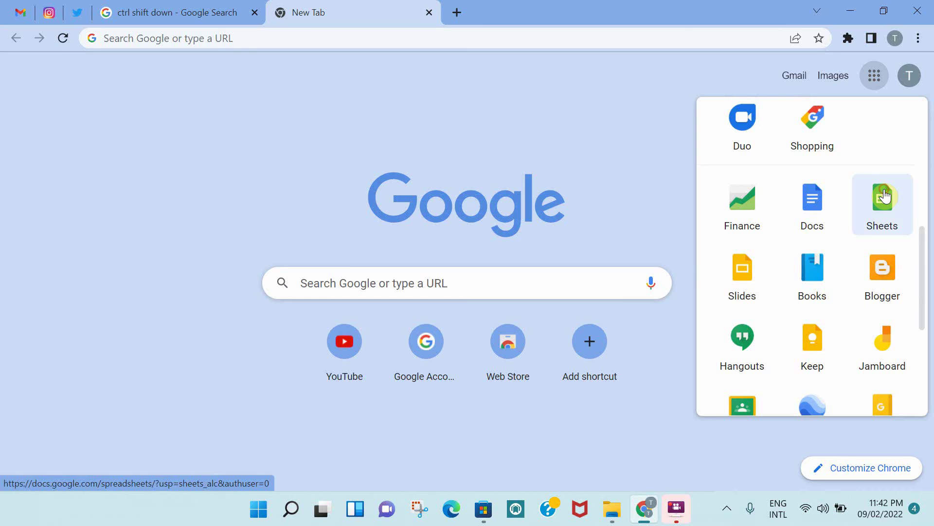
click(869, 228)
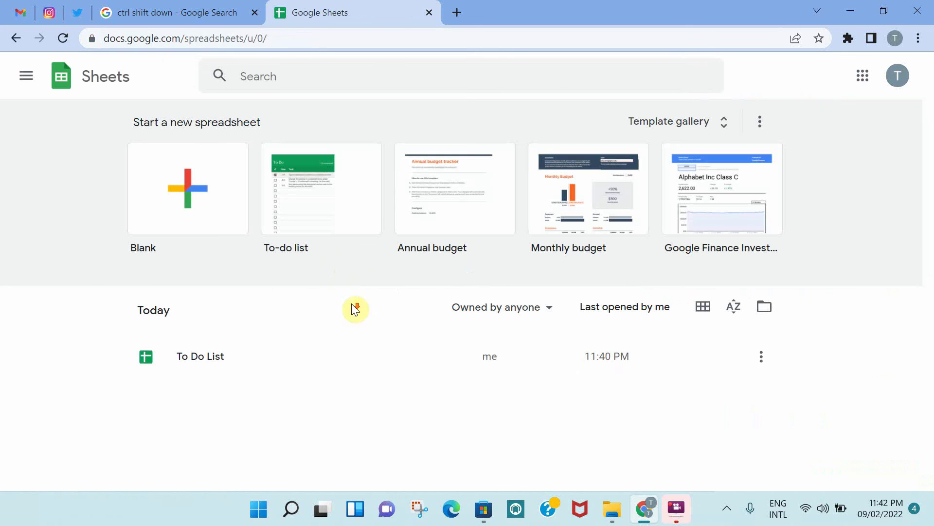
click(199, 349)
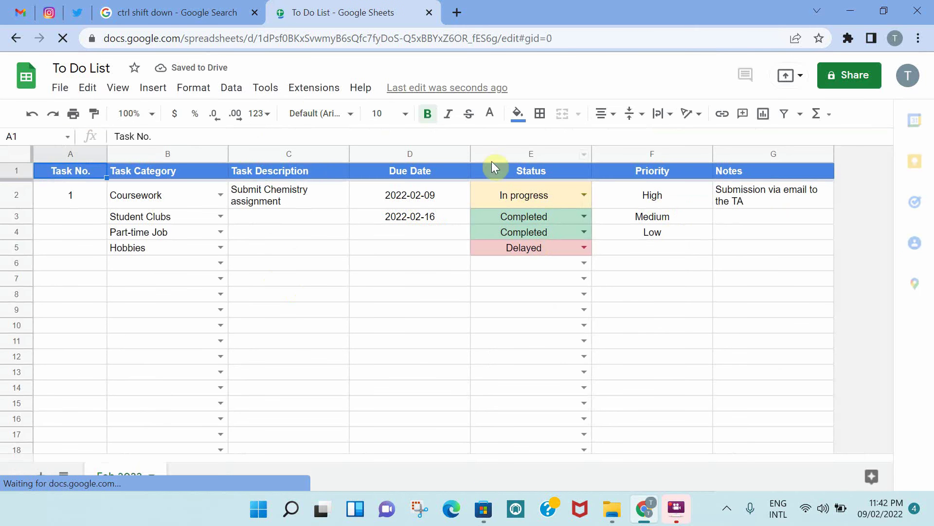
click(457, 10)
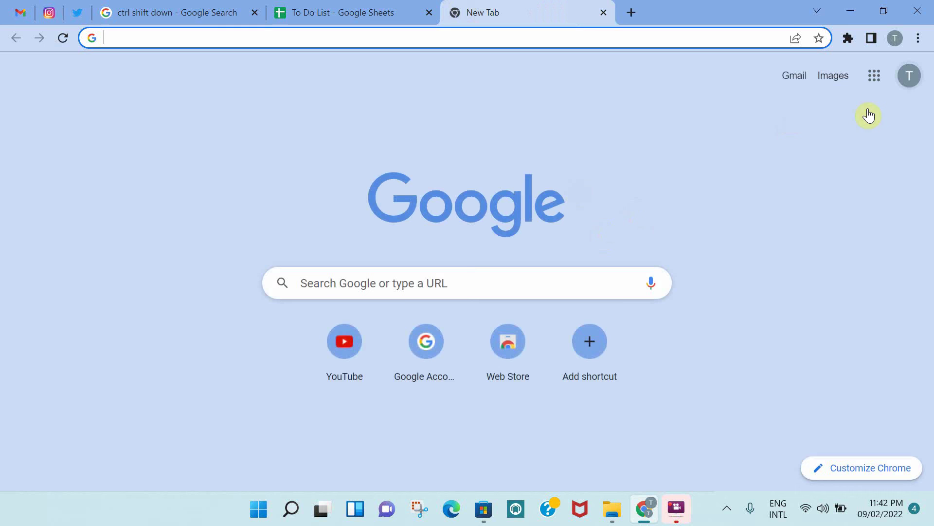
Step: Go to Google Drive from the Google apps grid on the New Tab page
click(875, 83)
scroll(882, 263, down, 2)
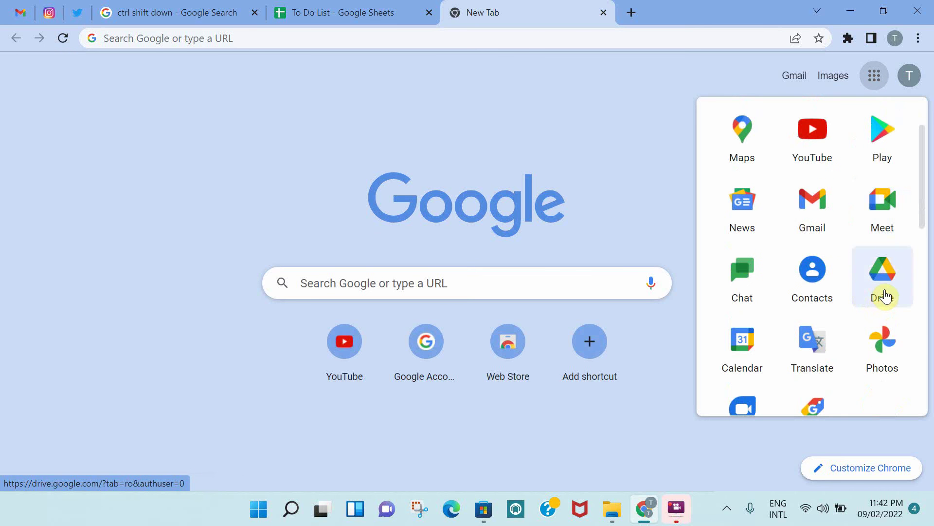
click(885, 297)
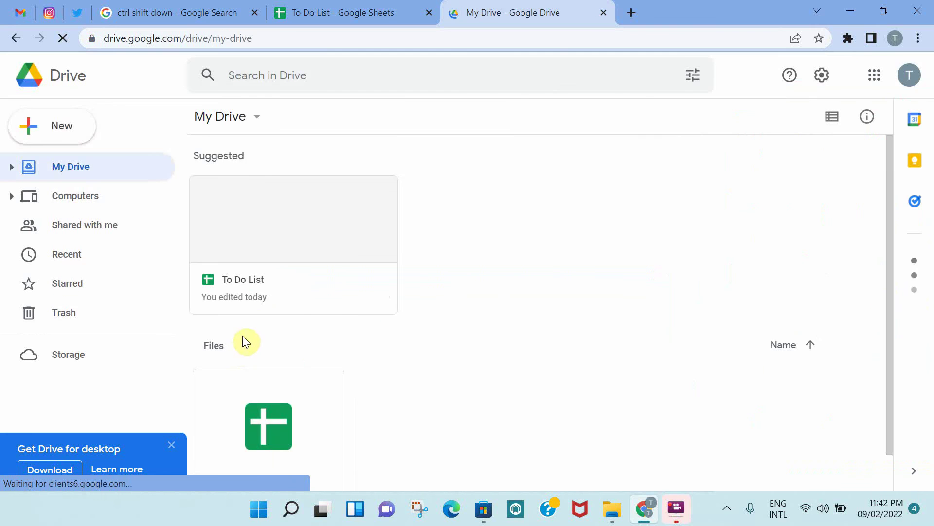